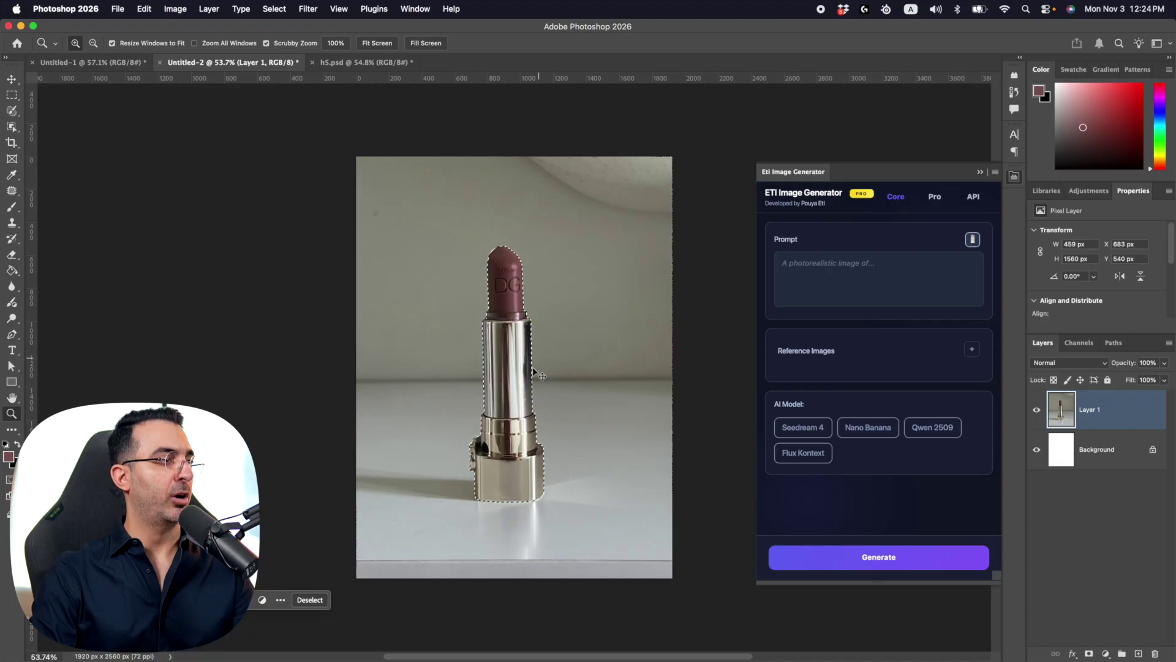
- Paste the copied lipstick cutout into the blank Untitled-1 document
left_click(122, 63)
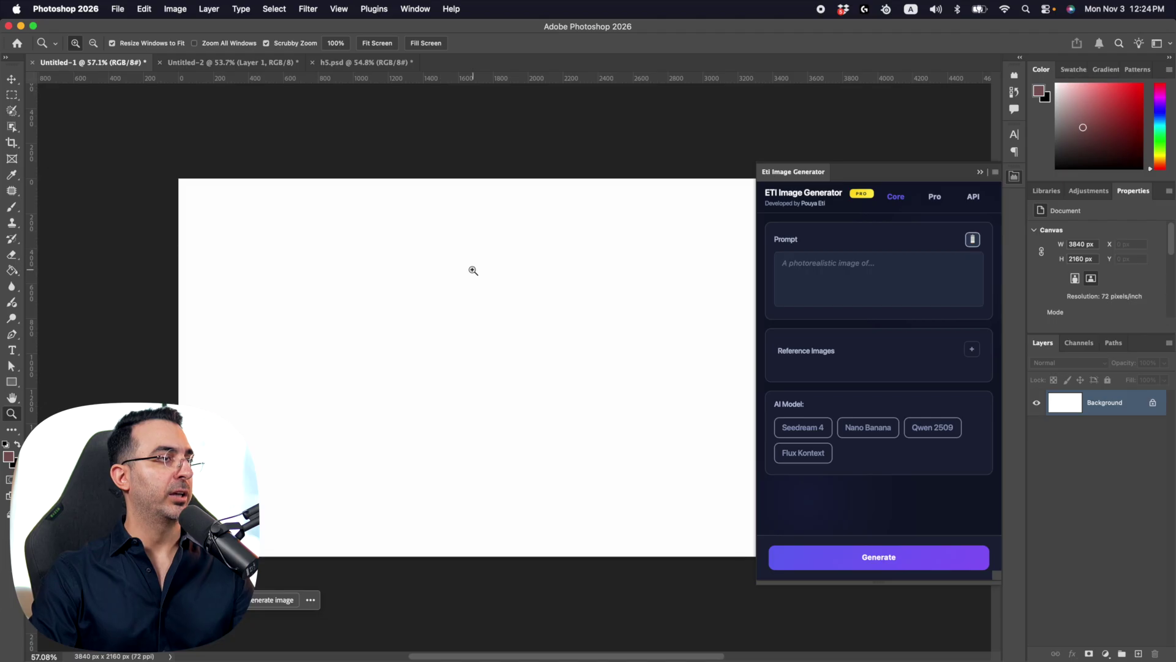
scroll(474, 270, "right", 5)
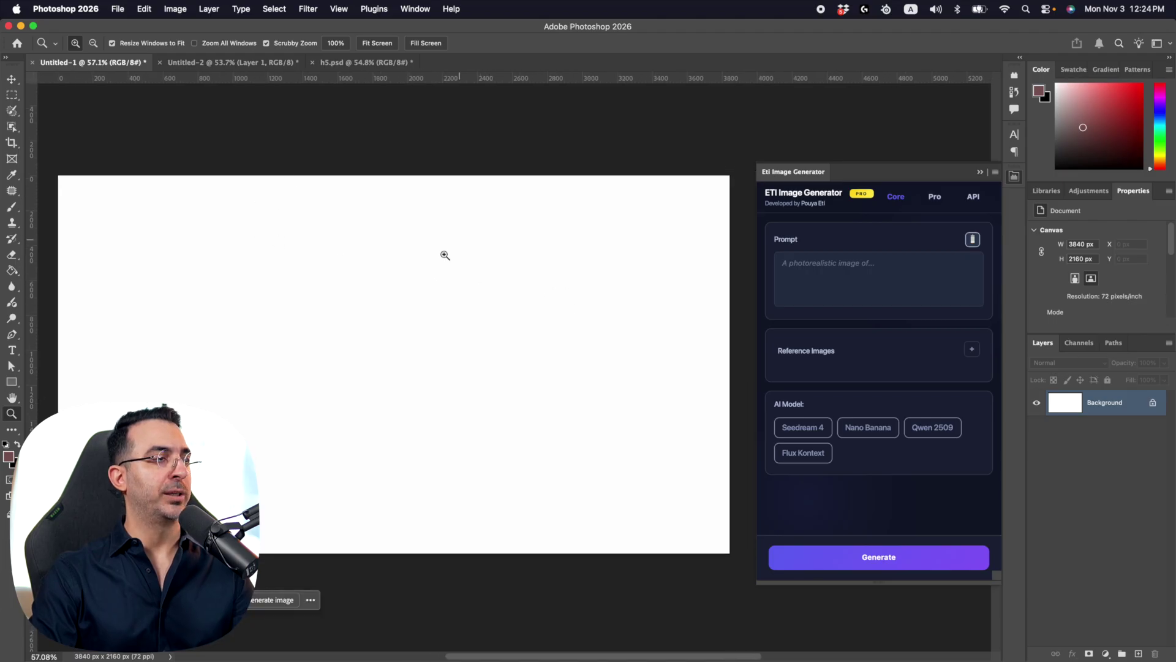
key("super+v")
- Scale the lipstick layer to about 91.6%, rotate it about 1.57°, and position it near the middle of the canvas
key("v")
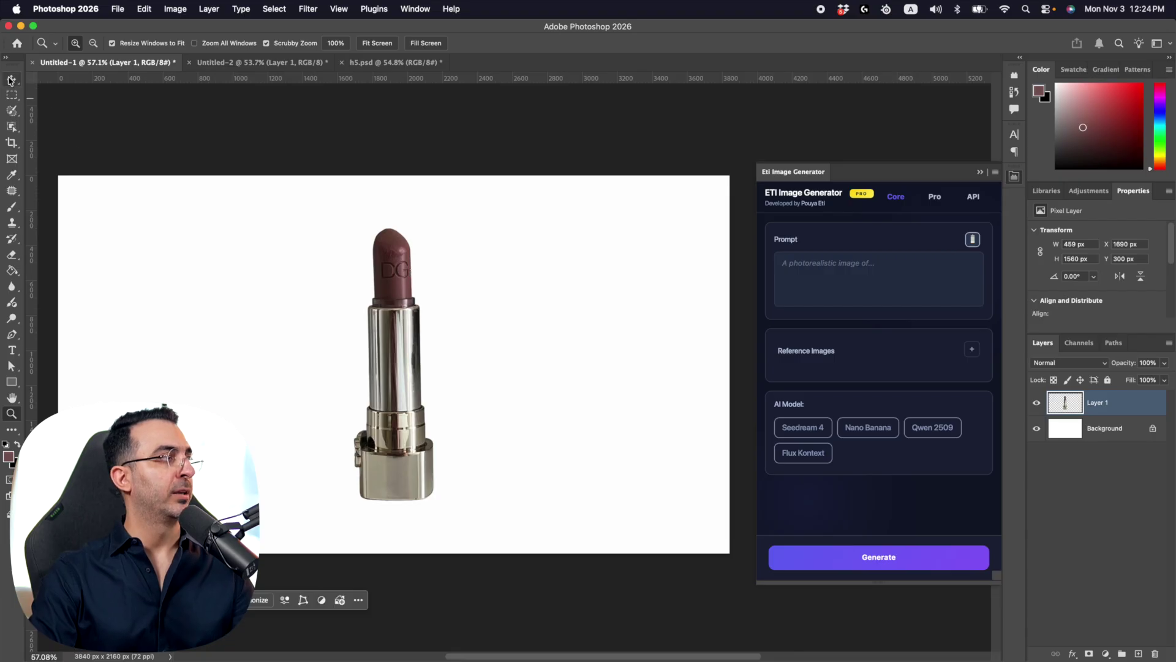
left_click_drag(441, 215, 401, 248)
left_click_drag(404, 375, 400, 365)
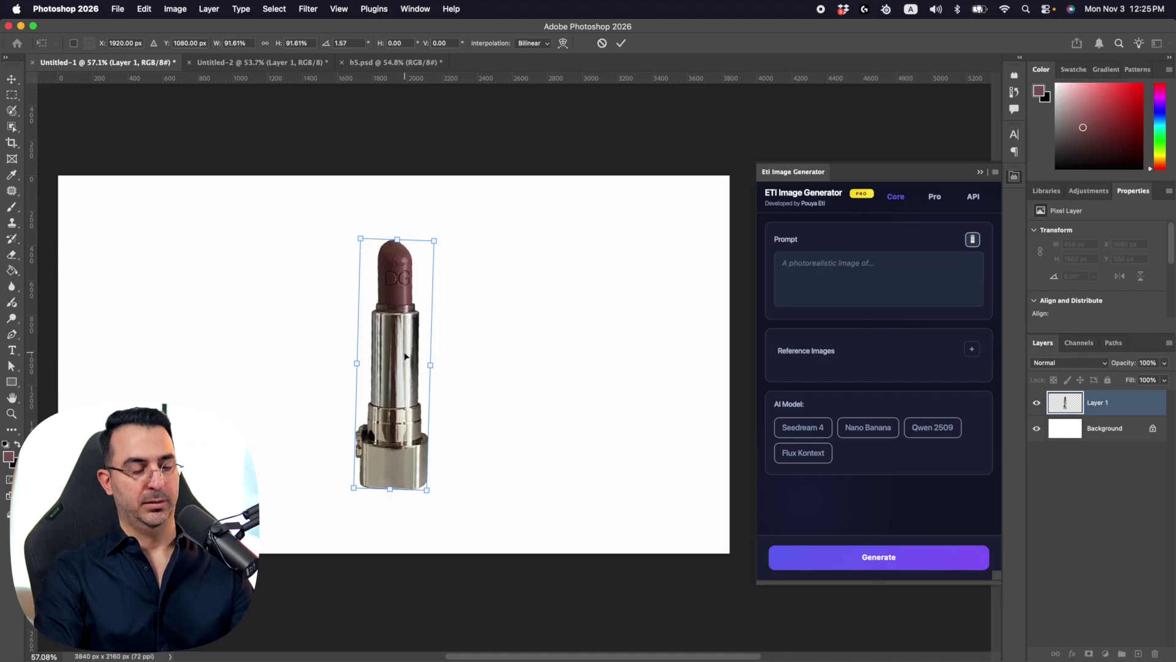
key("Return")
left_click_drag(397, 314, 407, 324)
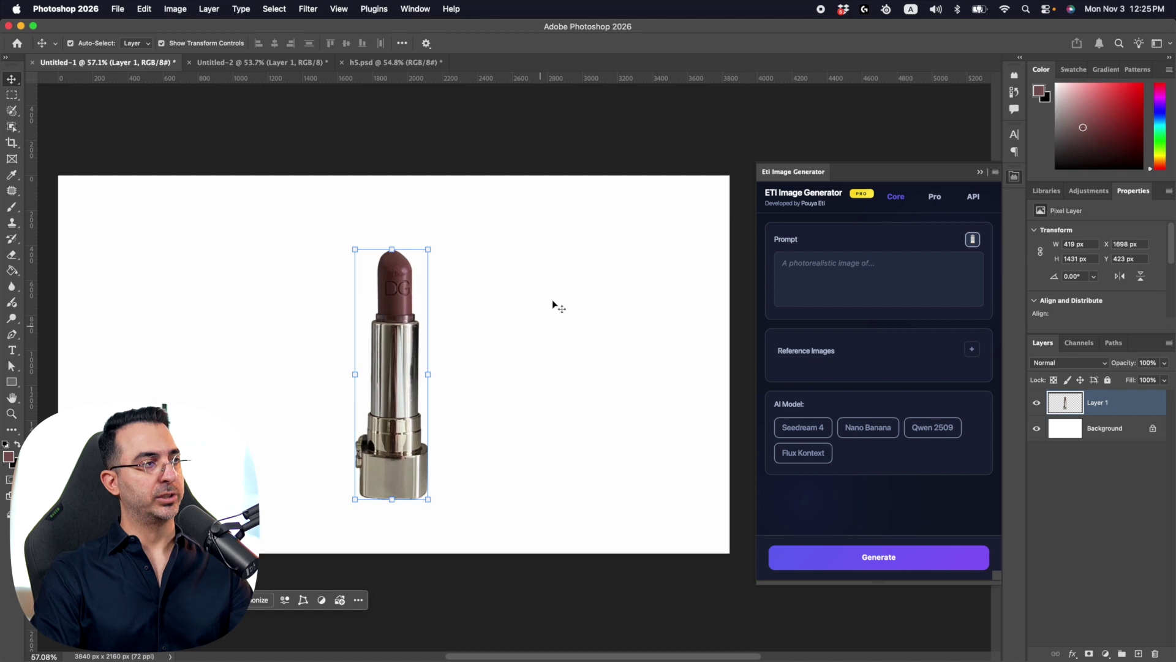
left_click(581, 123)
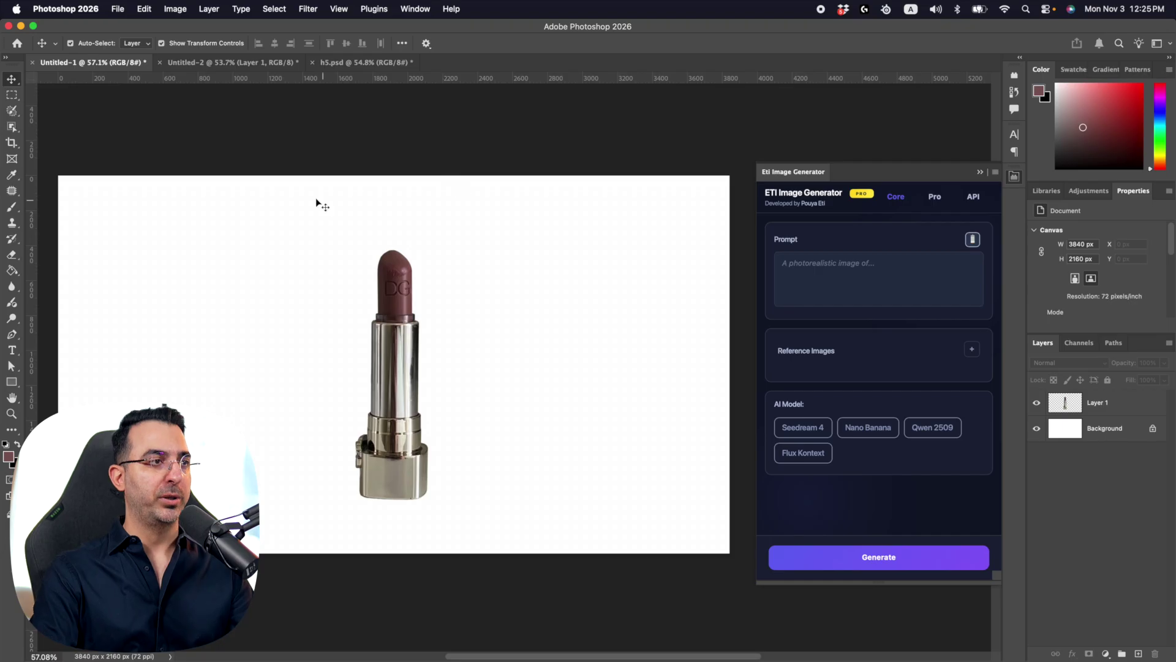
left_click(840, 284)
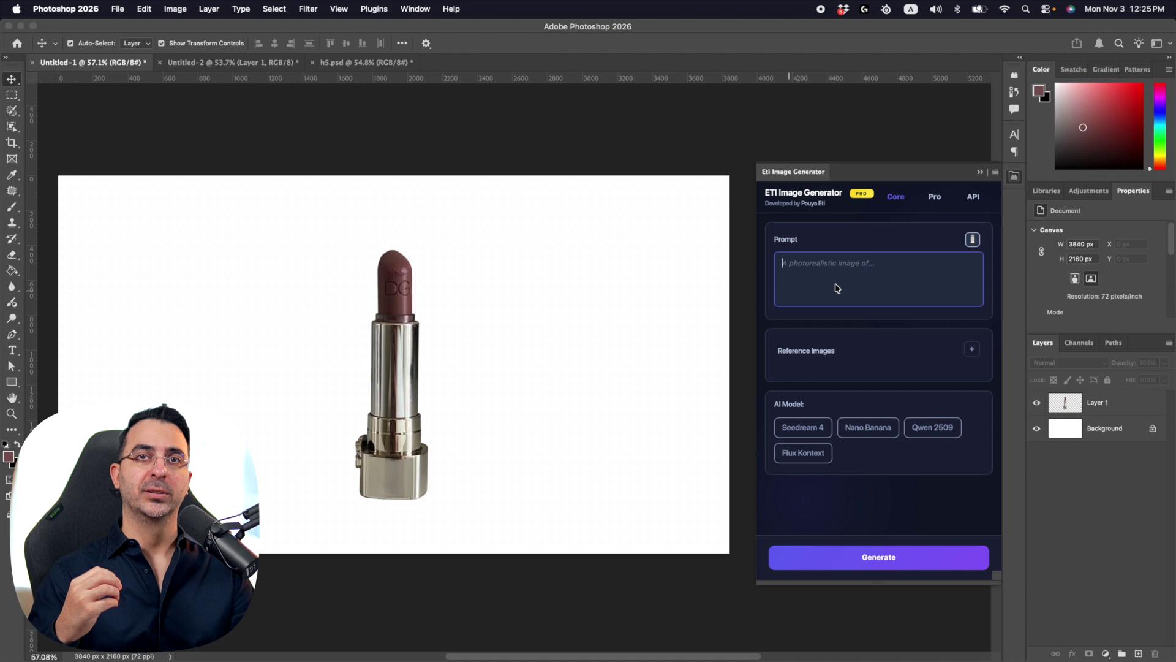
left_click(629, 194)
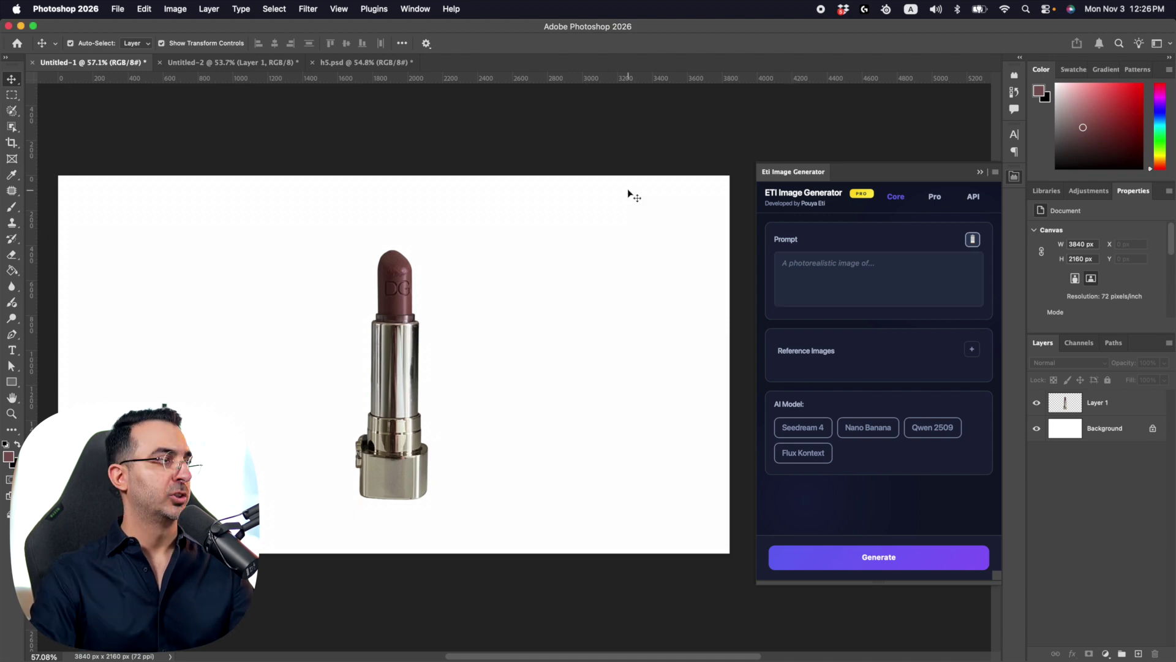
- Switch to the browser and copy the Max Factor foundation splash image from the product photography search
key("super+Tab")
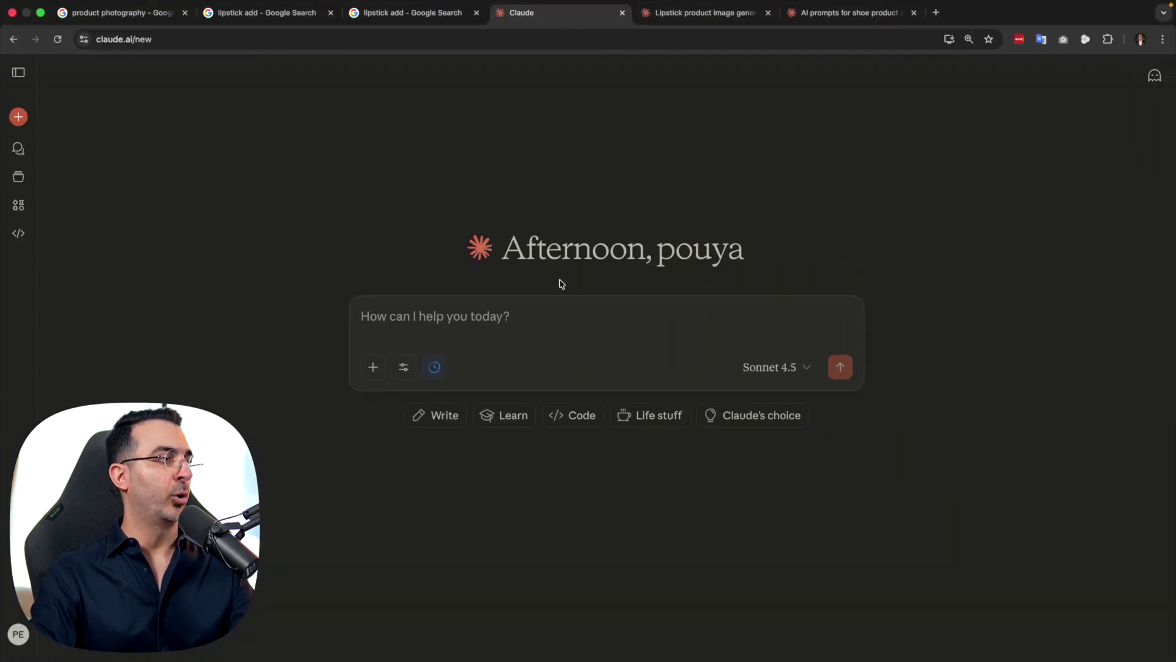
left_click(131, 13)
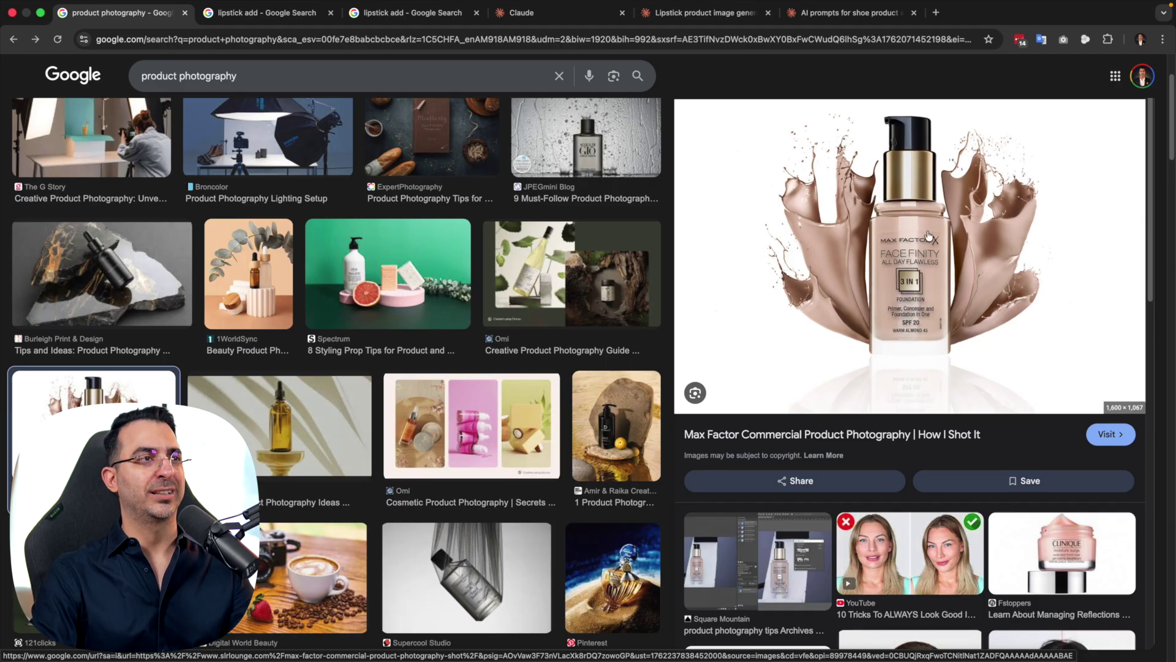
right_click(921, 193)
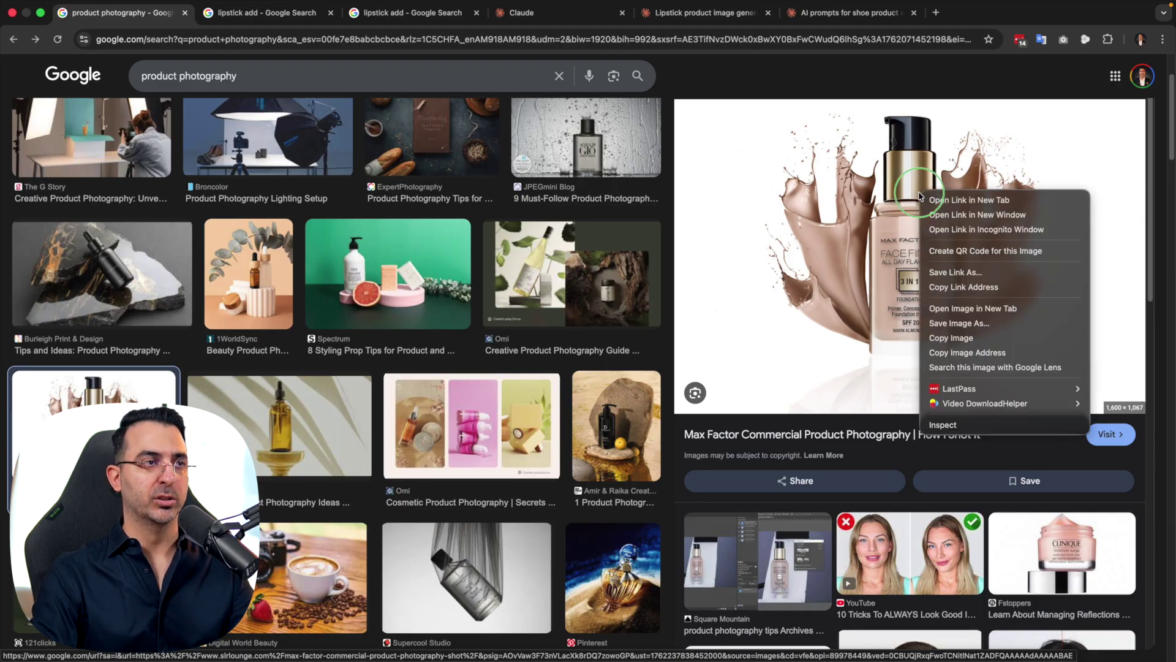
left_click(951, 338)
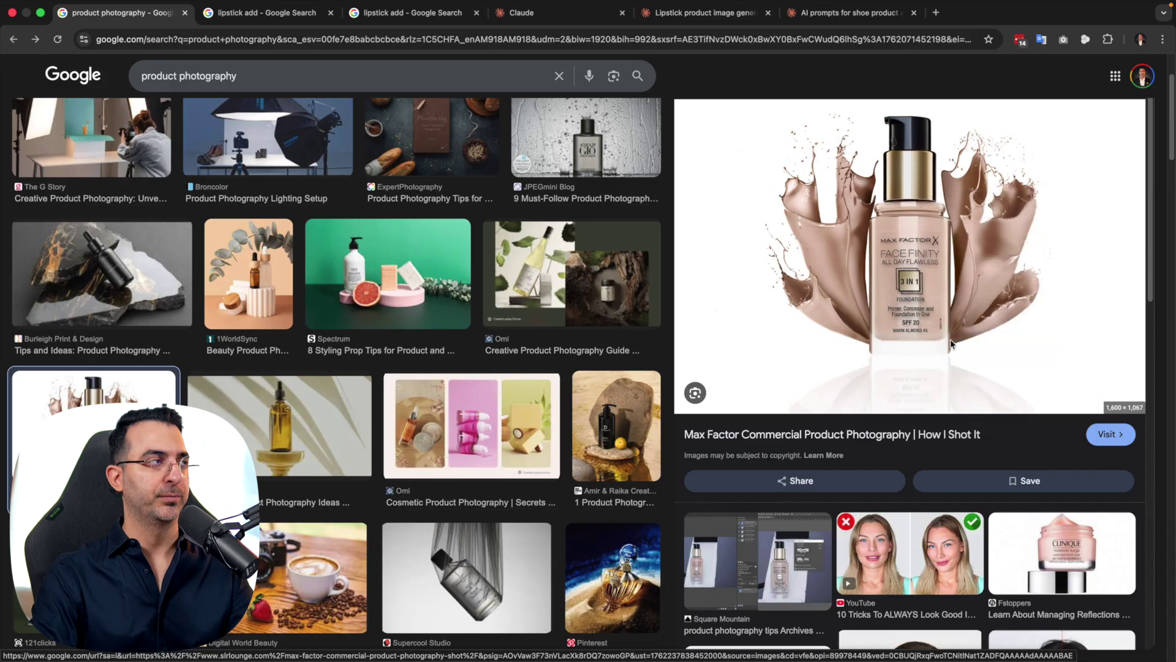
- Attach the copied image to a new Claude chat and write a request for several matching lipstick ad prompts, color #7c5655, without mentioning the code
left_click(576, 20)
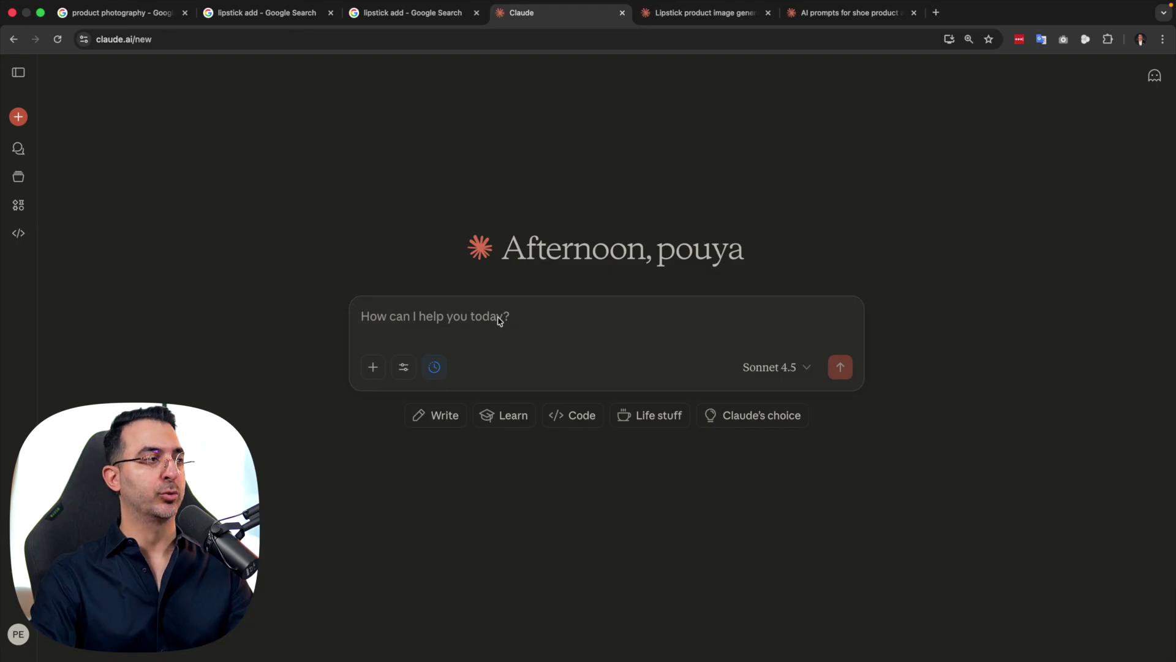
key("super+v")
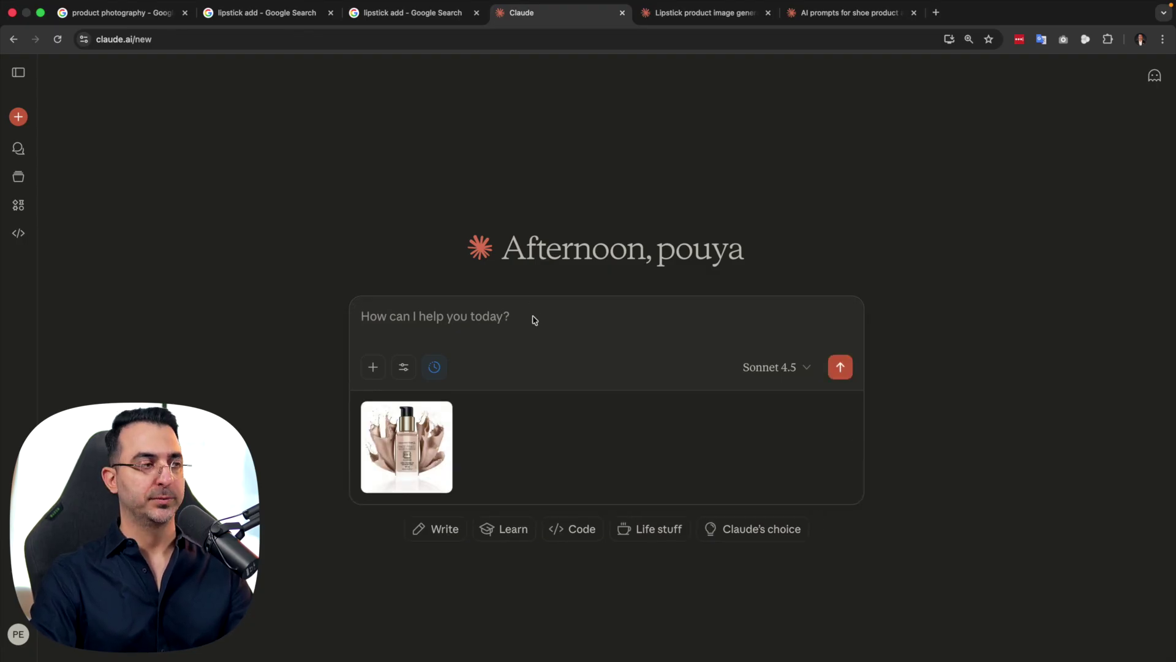
type("I have a lipstick as my product. I attached an image and I want you to write several prompts for my product that gives the ad image I attached using an ai image generator. the lipstick color is #7c5655 but don't mention the code in the prompt.")
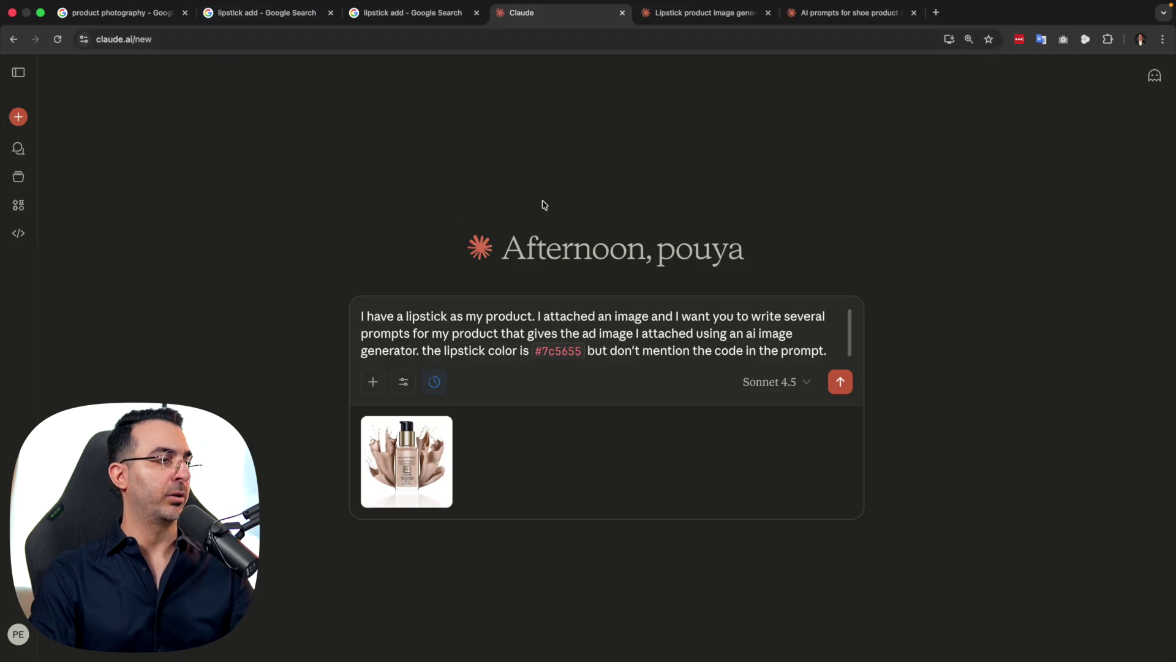
- Switch to Photoshop and sample the lipstick's color in the foreground Color Picker to check its hex code, leaving the foreground color as is
key("ctrl+Left")
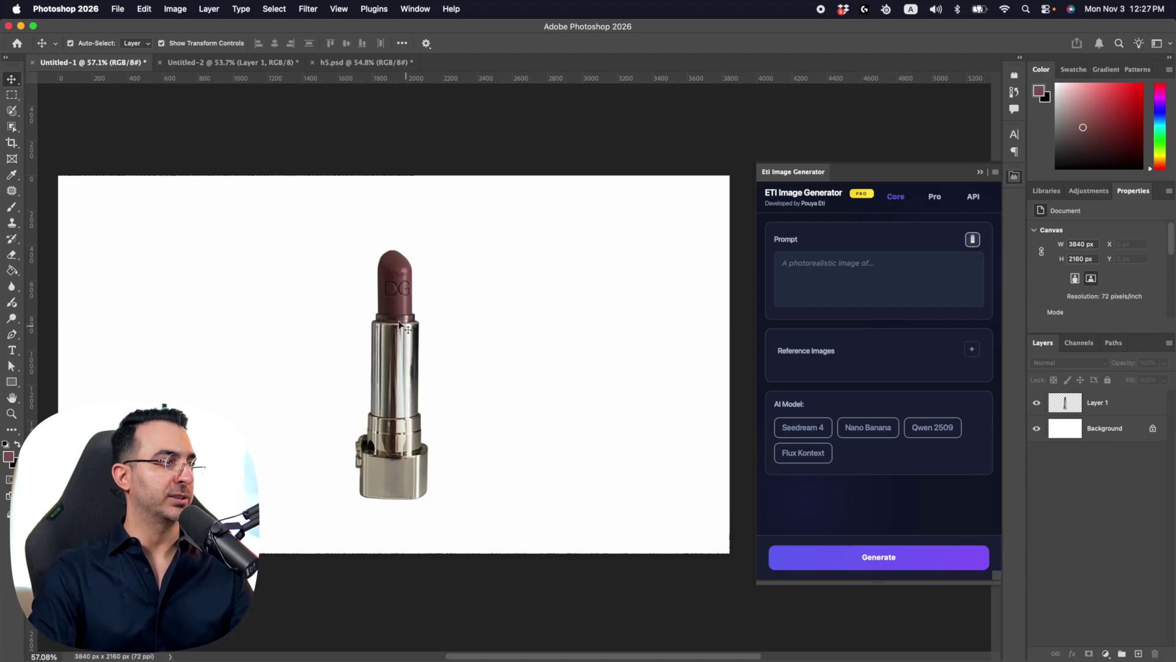
left_click(10, 454)
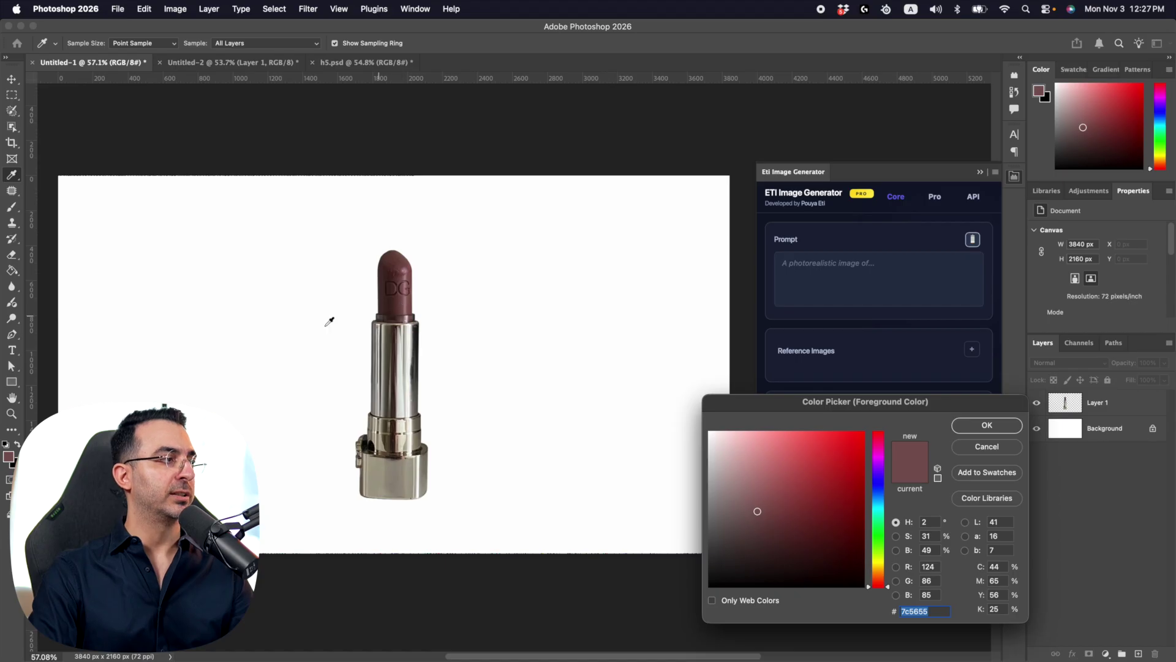
left_click(408, 298)
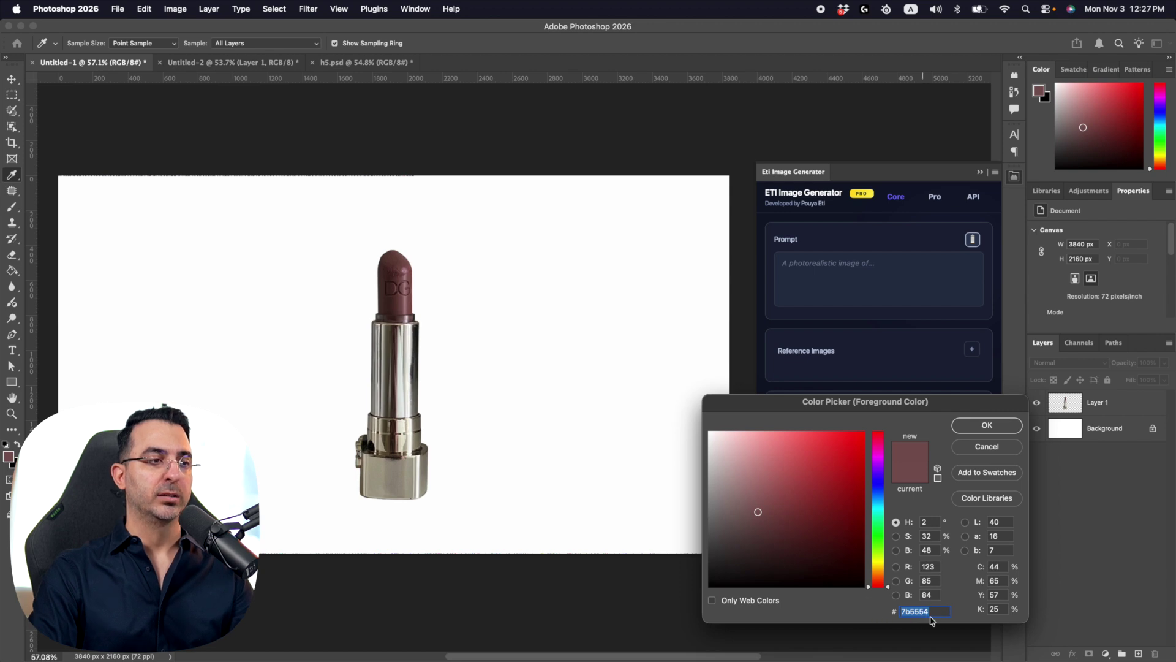
left_click(987, 437)
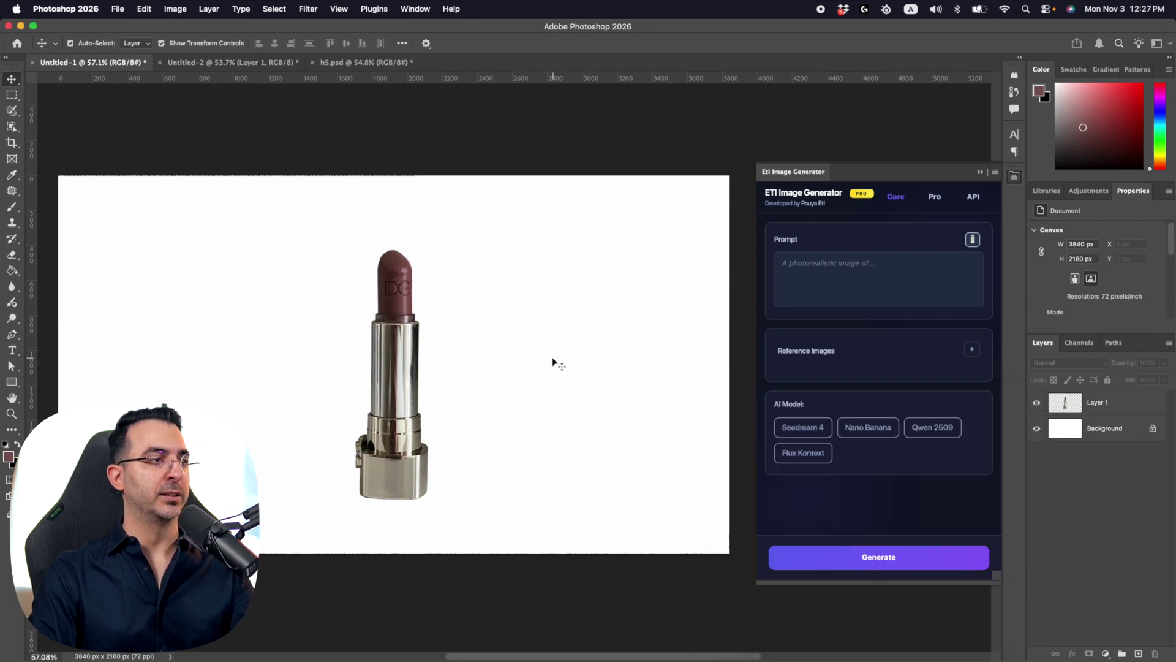
- Return to Claude in the browser and submit the lipstick prompt request with the attached ad image
key("ctrl+Right")
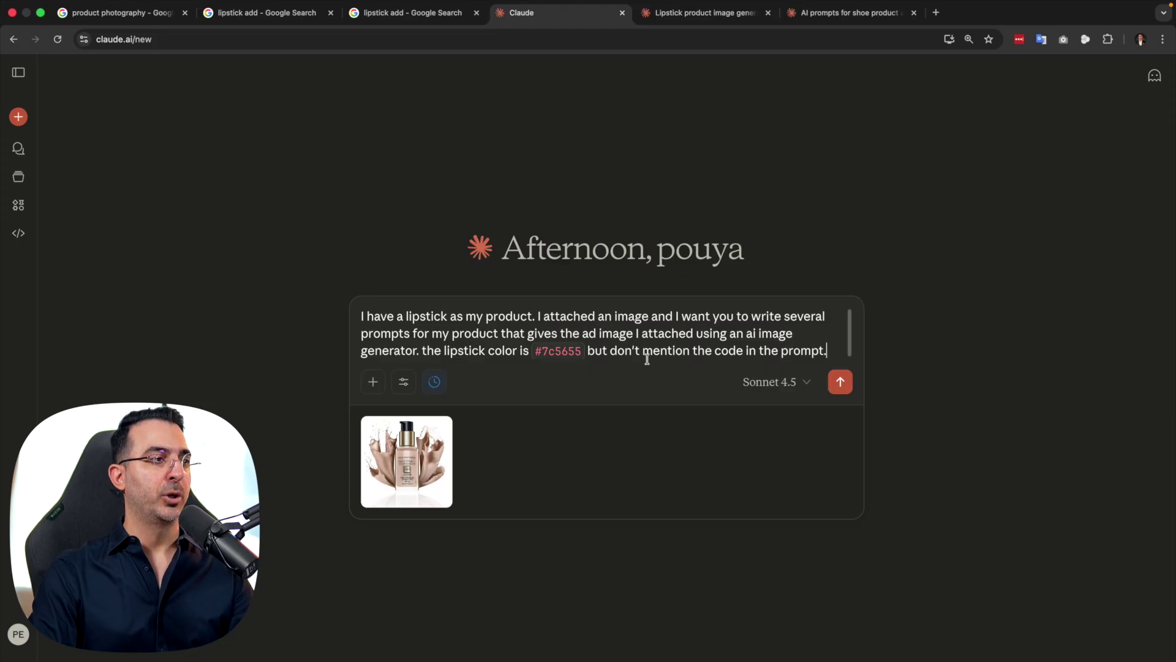
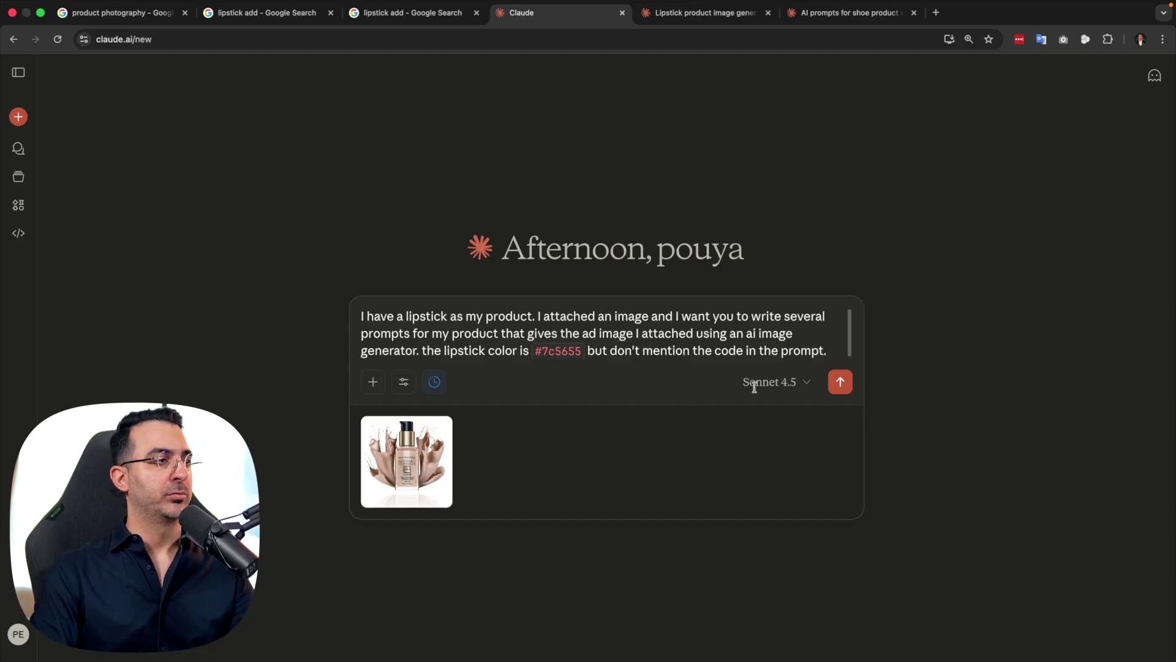
left_click(840, 381)
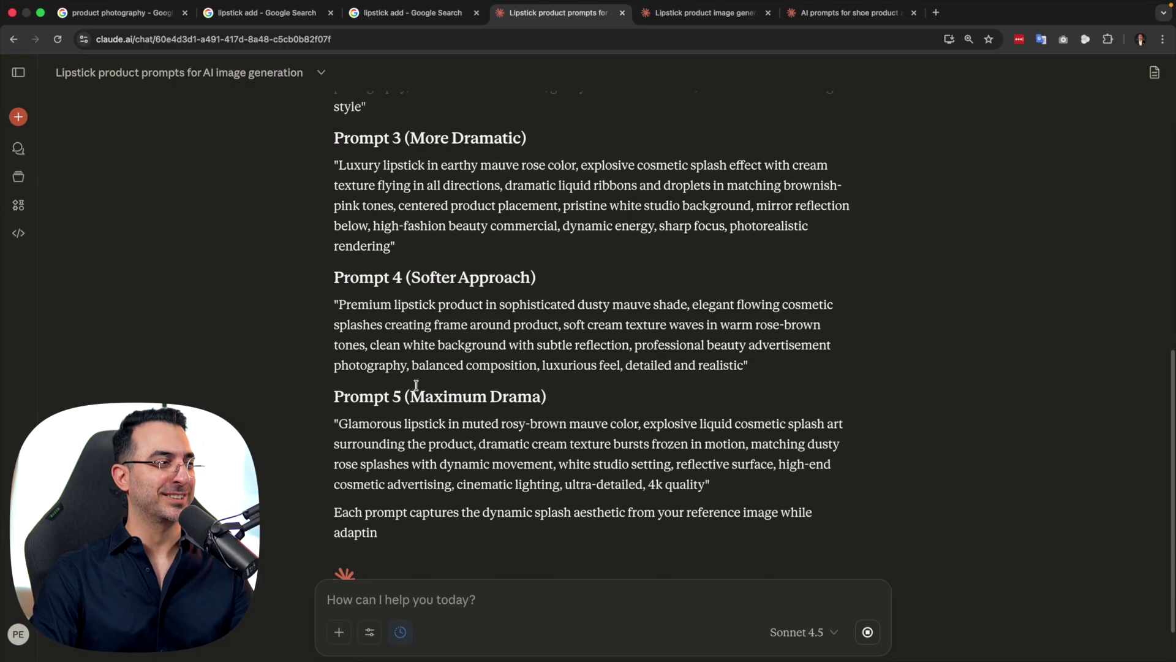
- Copy the text of Prompt 1 (Classic Splash) from Claude's reply, without the quotation marks
scroll(496, 384, "up", 3)
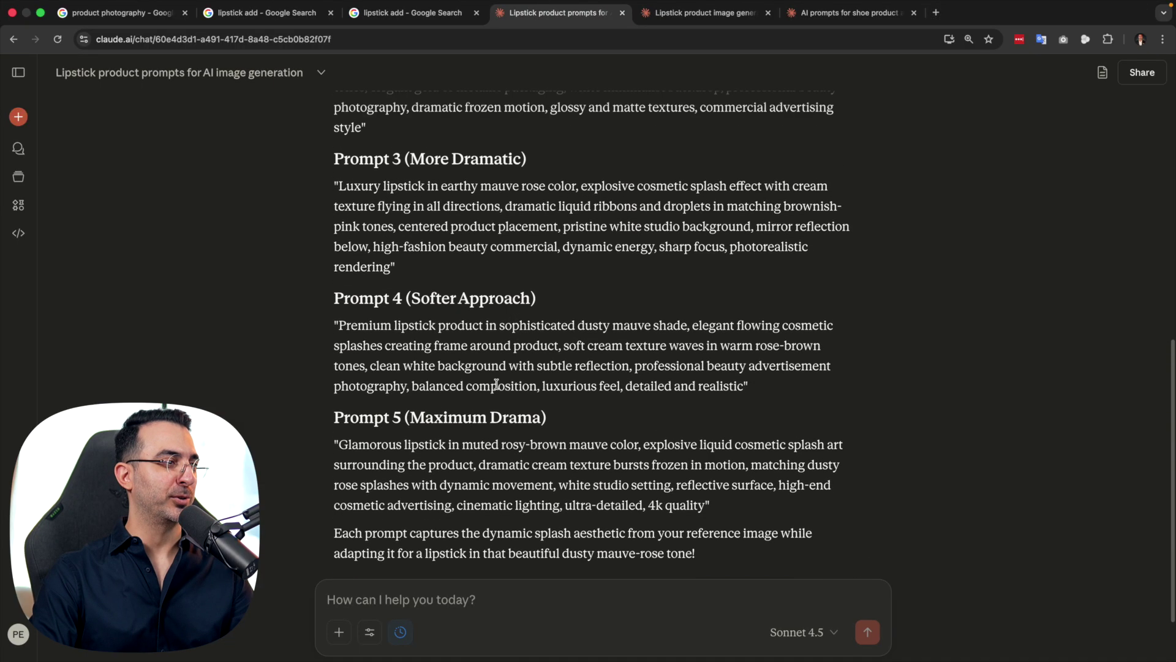
scroll(409, 385, "up", 5)
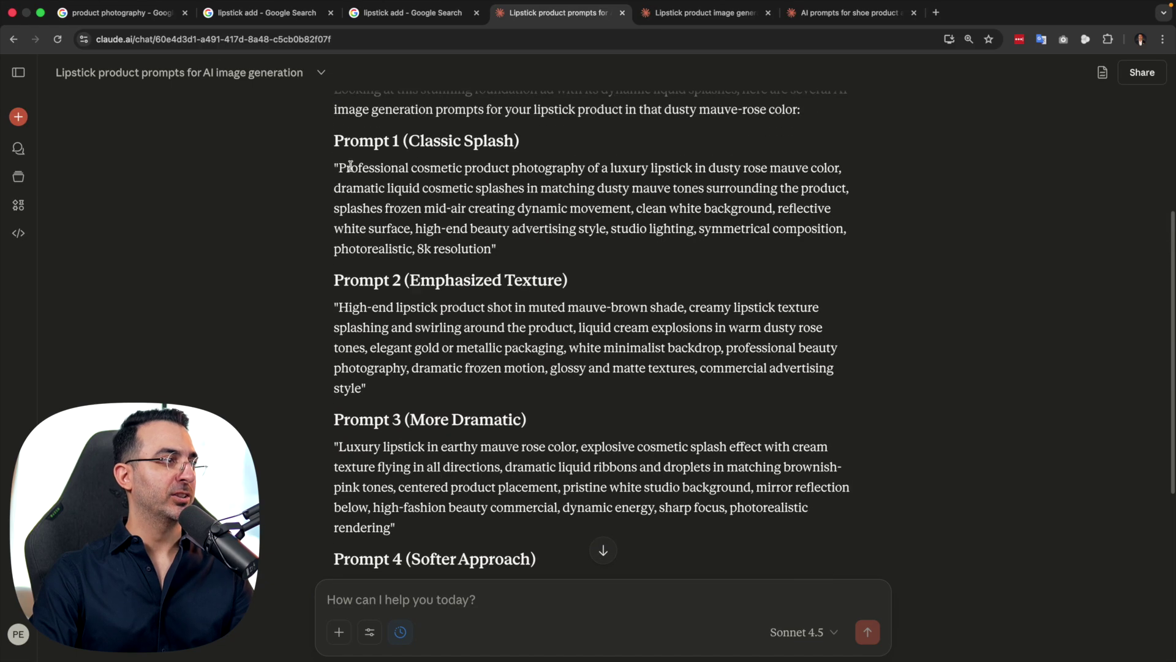
scroll(351, 166, "up", 1)
left_click_drag(338, 186, 490, 266)
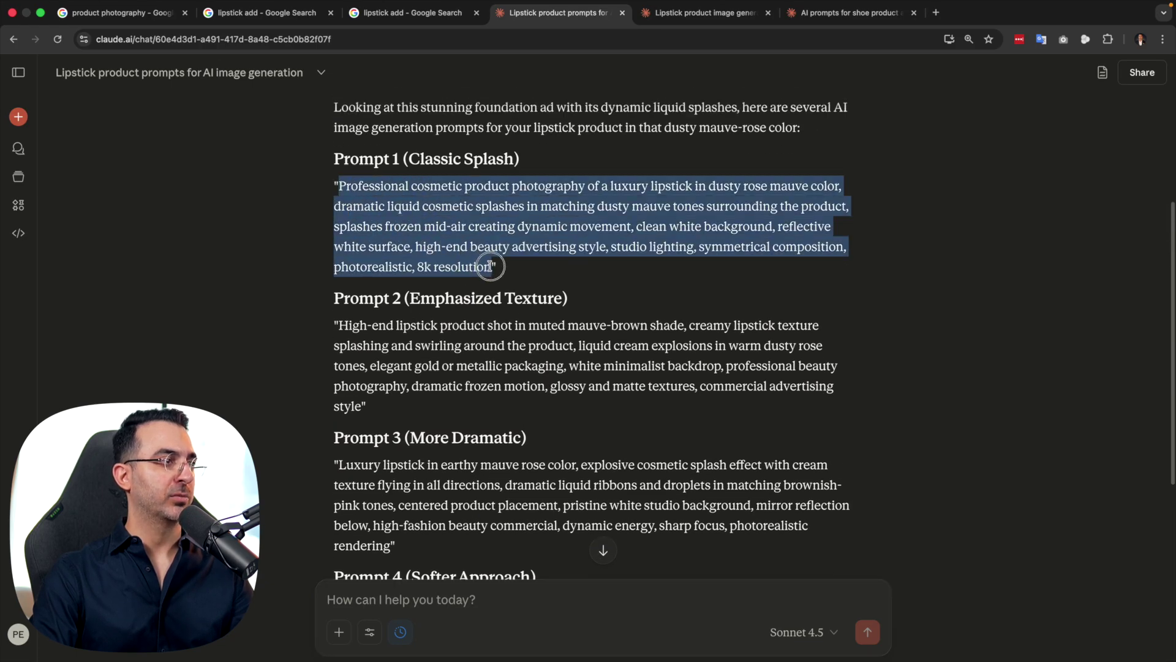
right_click(490, 226)
left_click(518, 244)
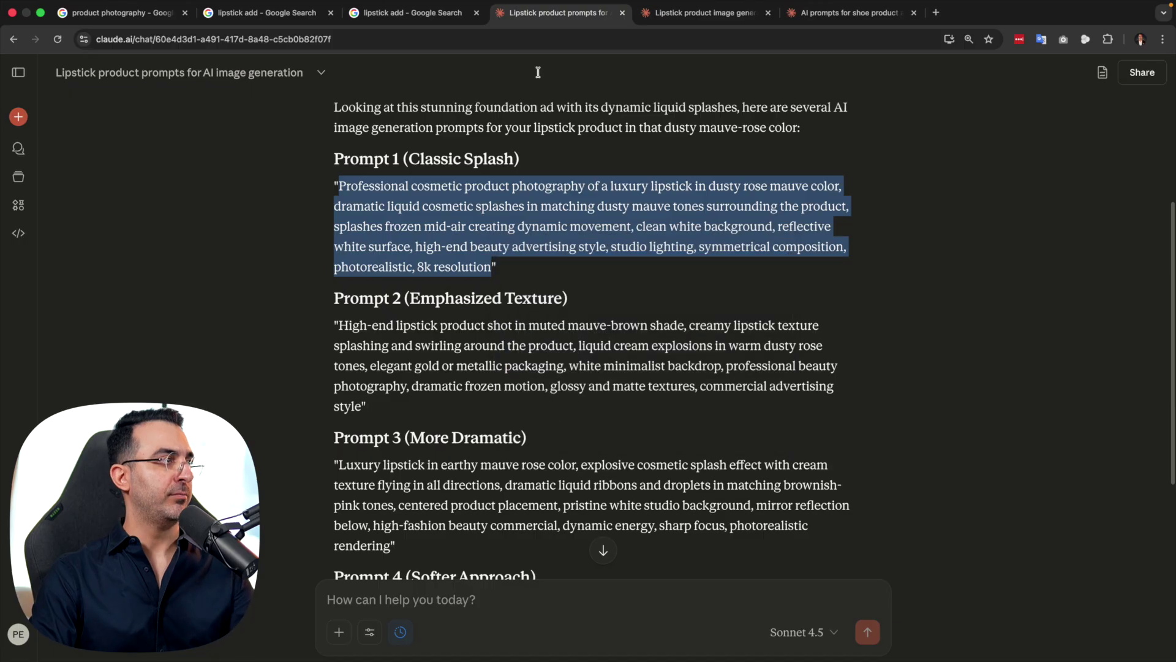
- Switch to Photoshop and select the whole canvas with the Rectangular Marquee tool
key("super+Tab")
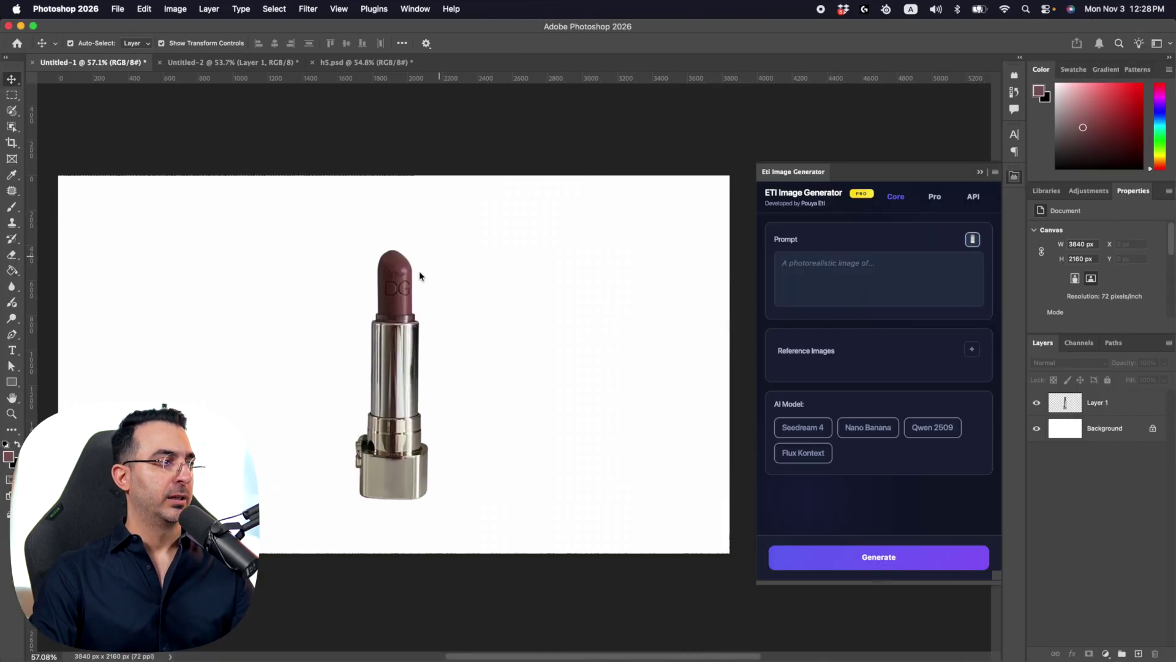
left_click(12, 95)
left_click_drag(51, 161, 790, 573)
left_click(878, 273)
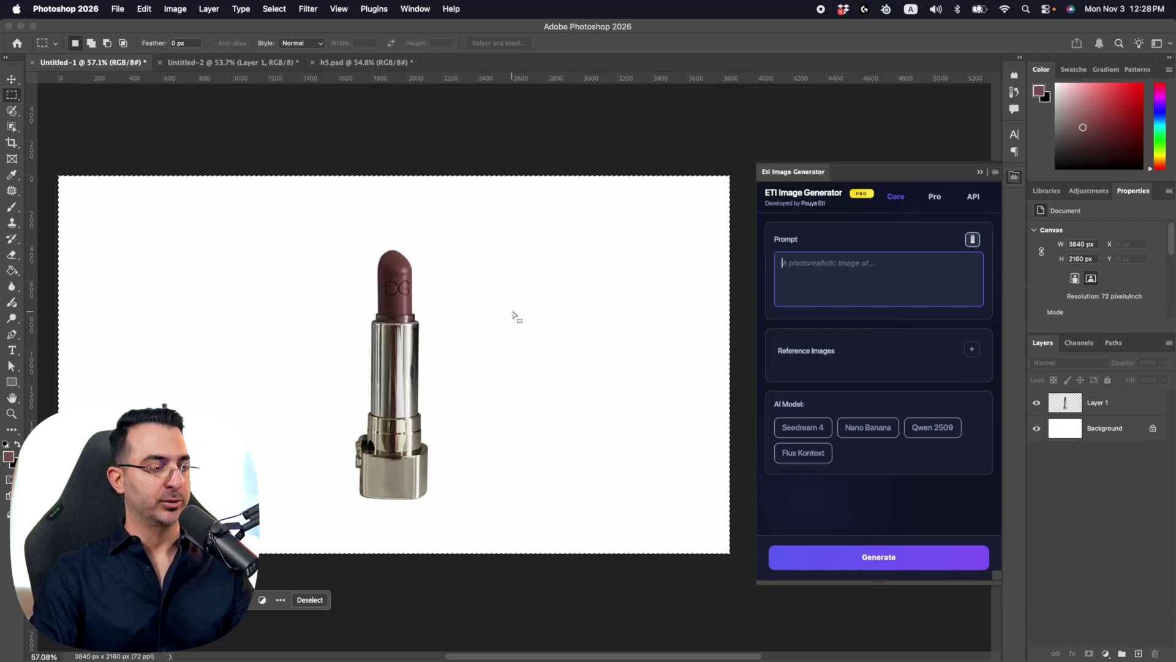
- Check the document's pixel width and height in Image Size without changing them
left_click(175, 8)
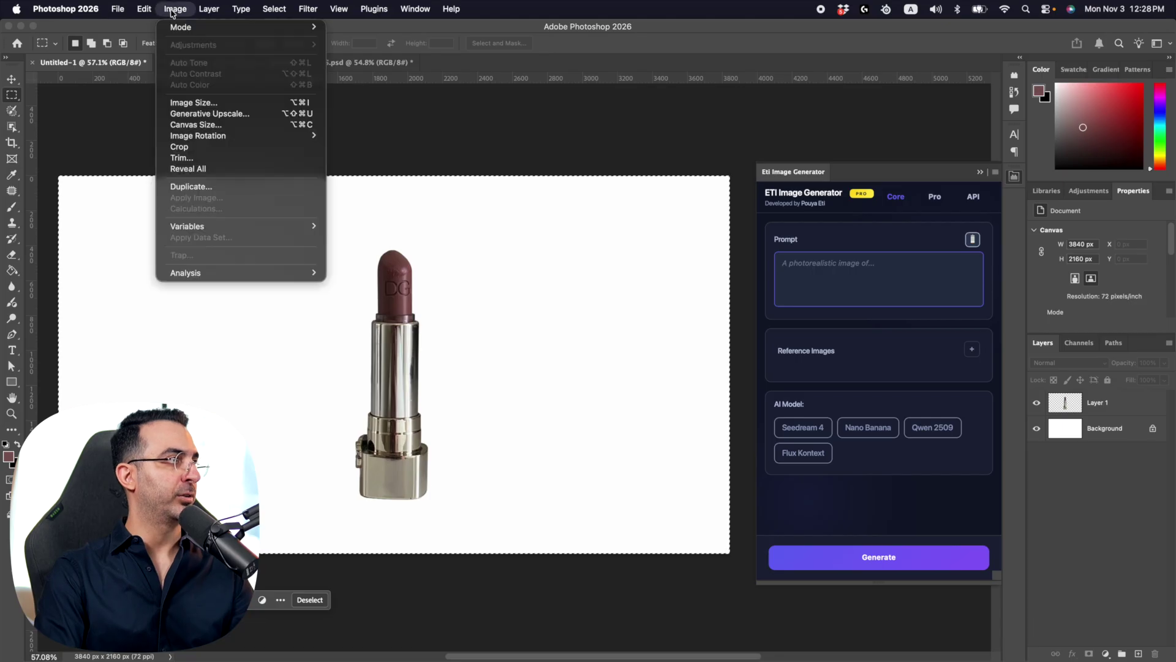
left_click(233, 119)
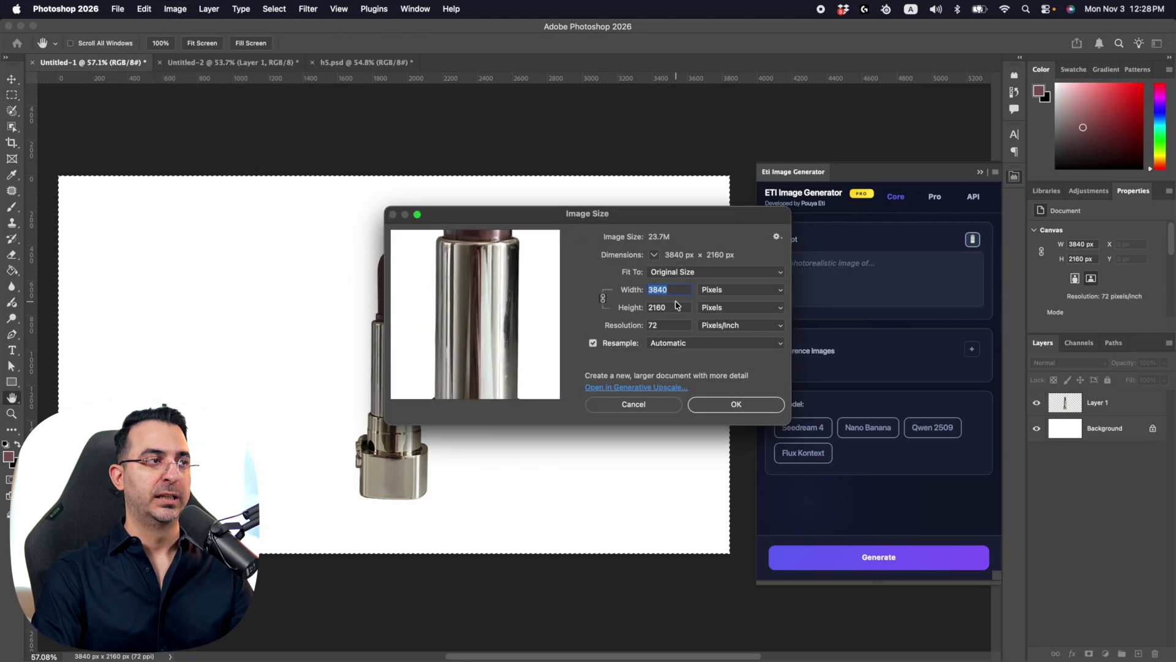
left_click(660, 408)
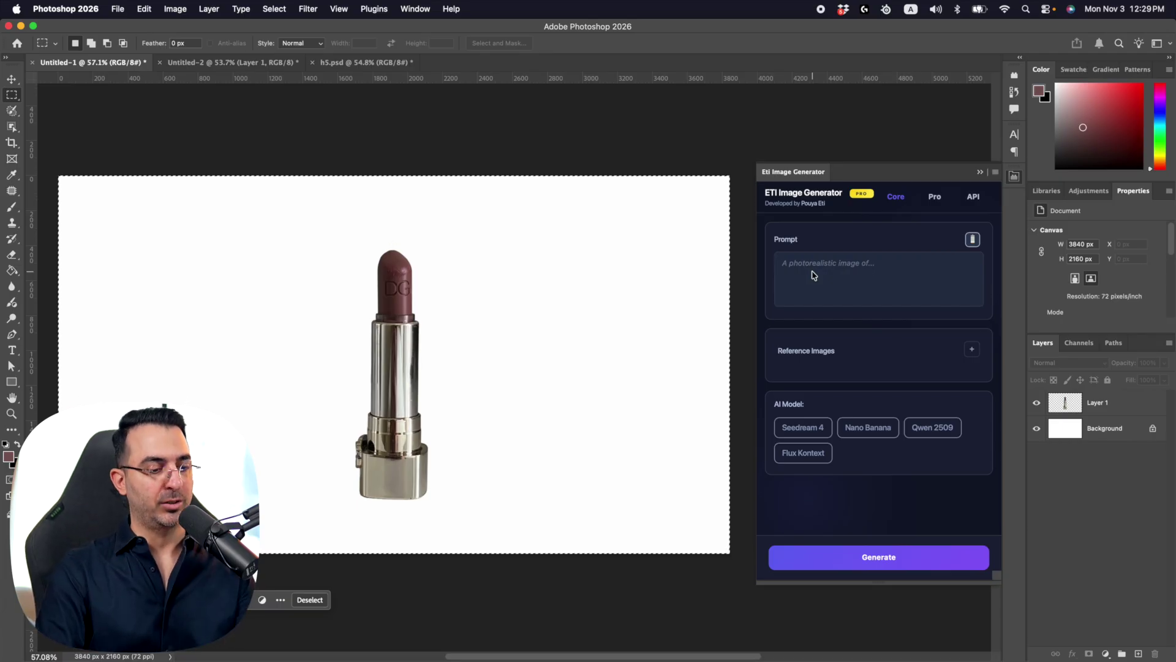
- Paste the Classic Splash prompt copied from Claude into the ETI Image Generator's prompt
left_click(867, 292)
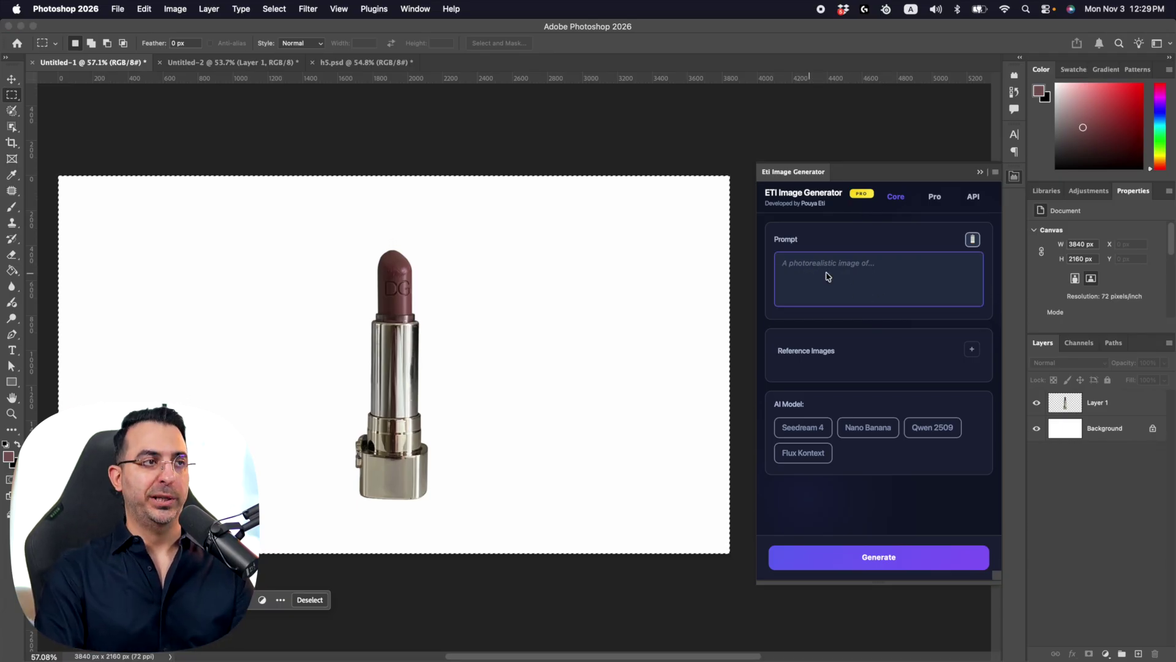
key("super+v")
key("ctrl+Right")
triple_click(611, 241)
key("ctrl+Left")
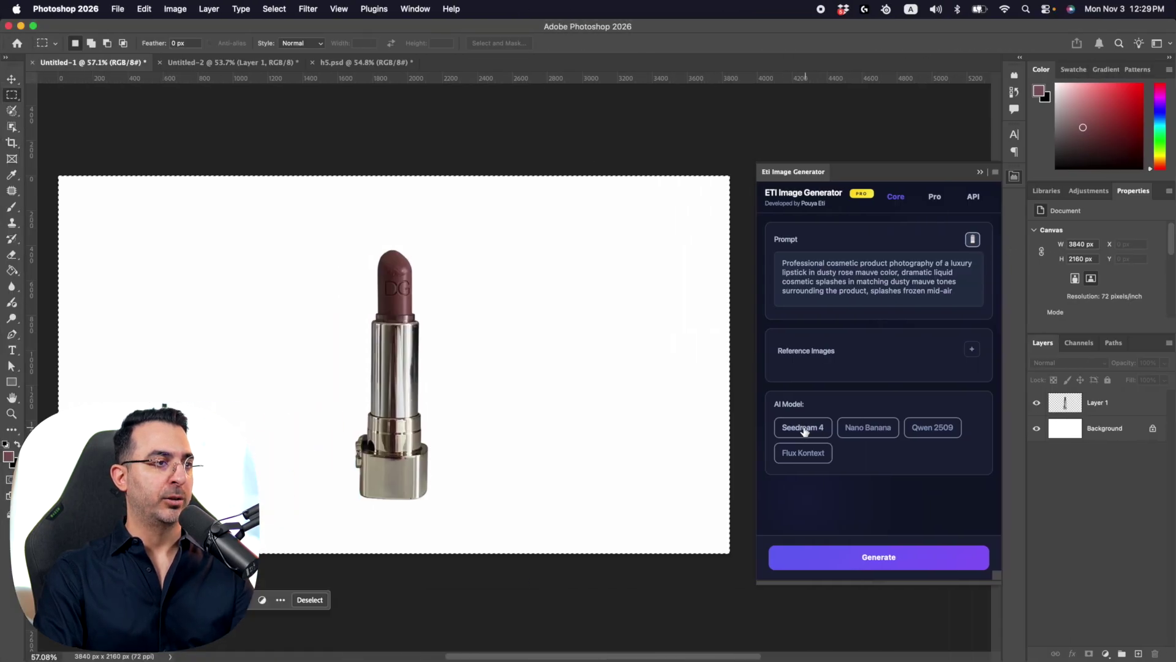
- Choose Seedream 4 as the AI model and expand its settings
left_click(802, 431)
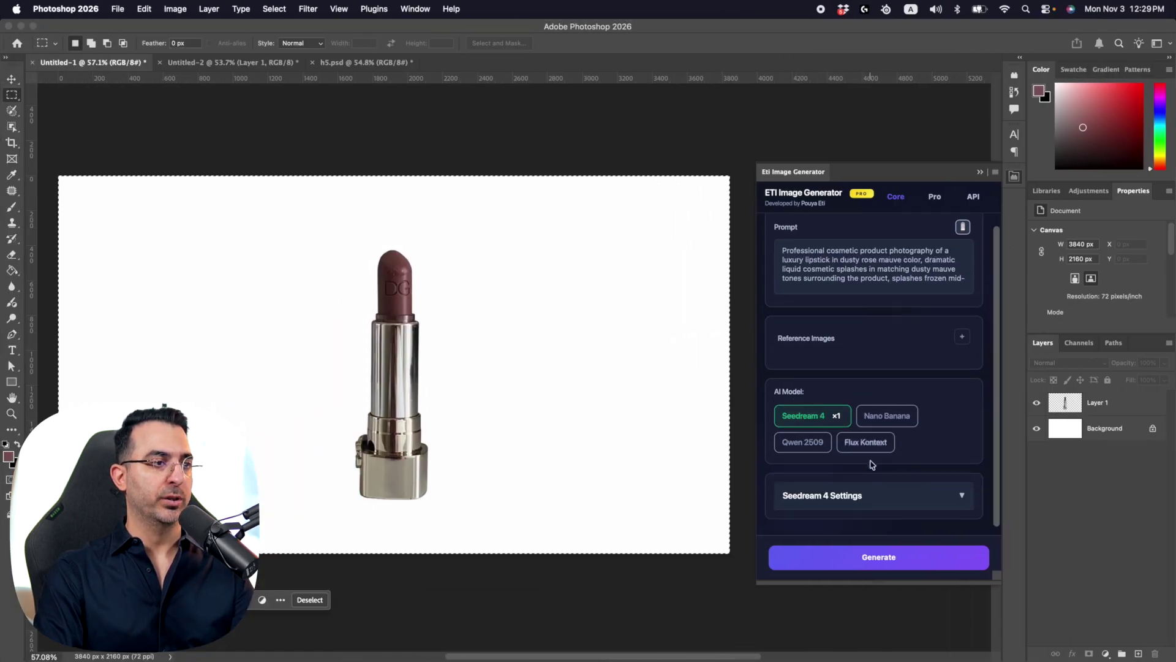
left_click(866, 493)
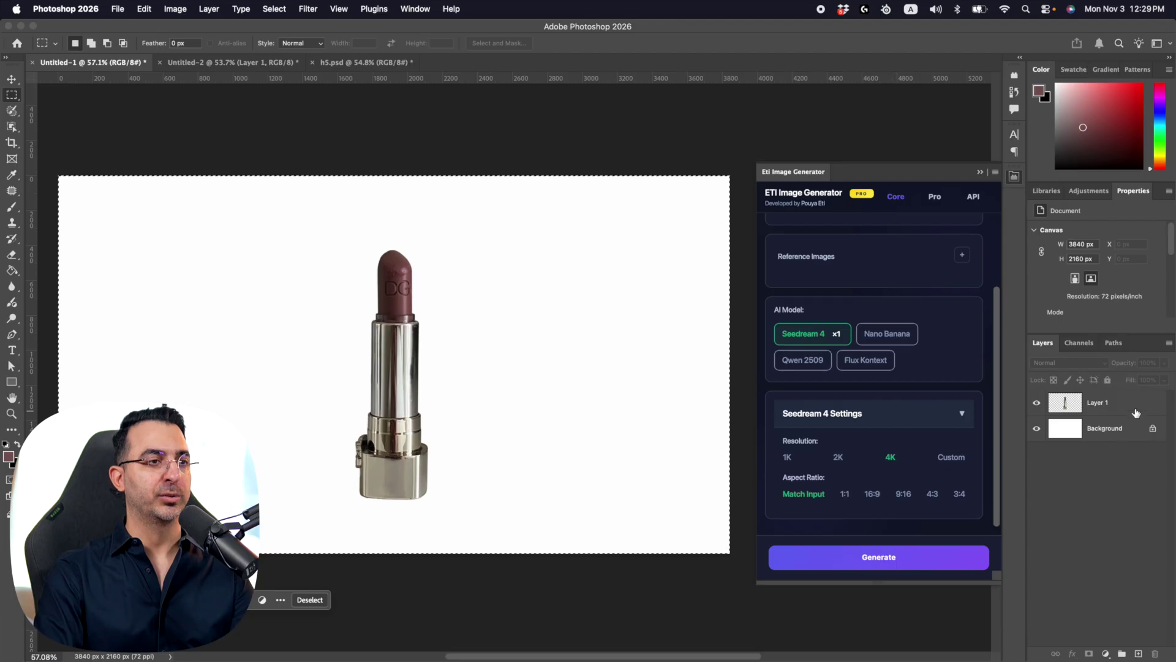
- Generate the splash scene from Layer 1 with Seedream 4 and close the completion message
left_click(1096, 406)
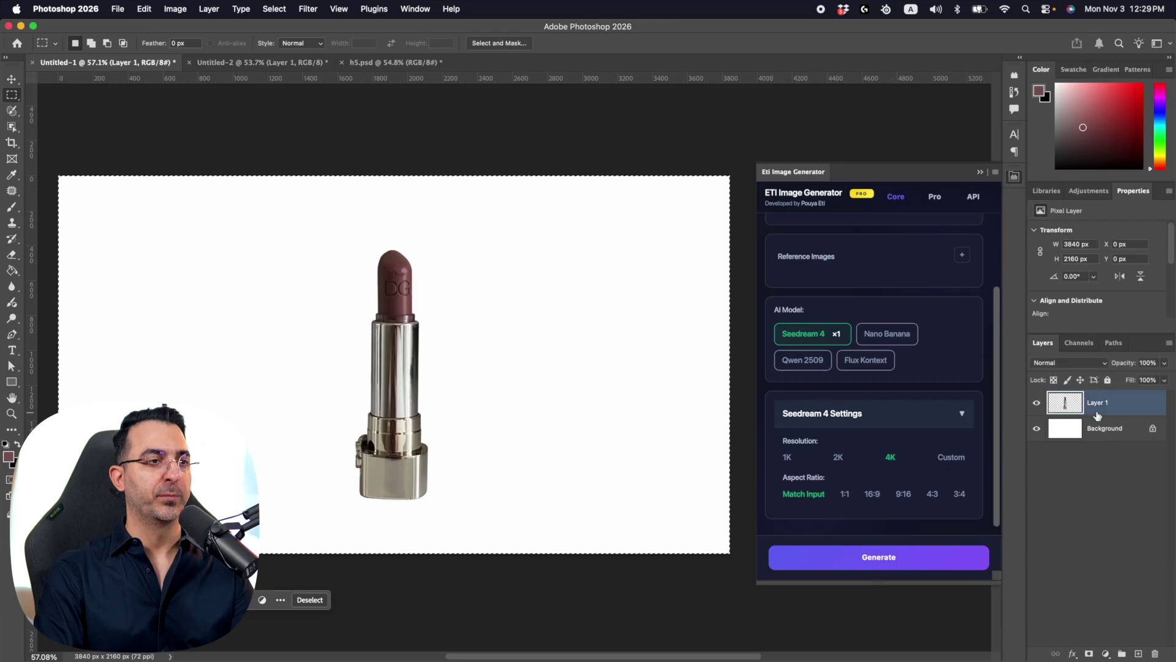
left_click(892, 564)
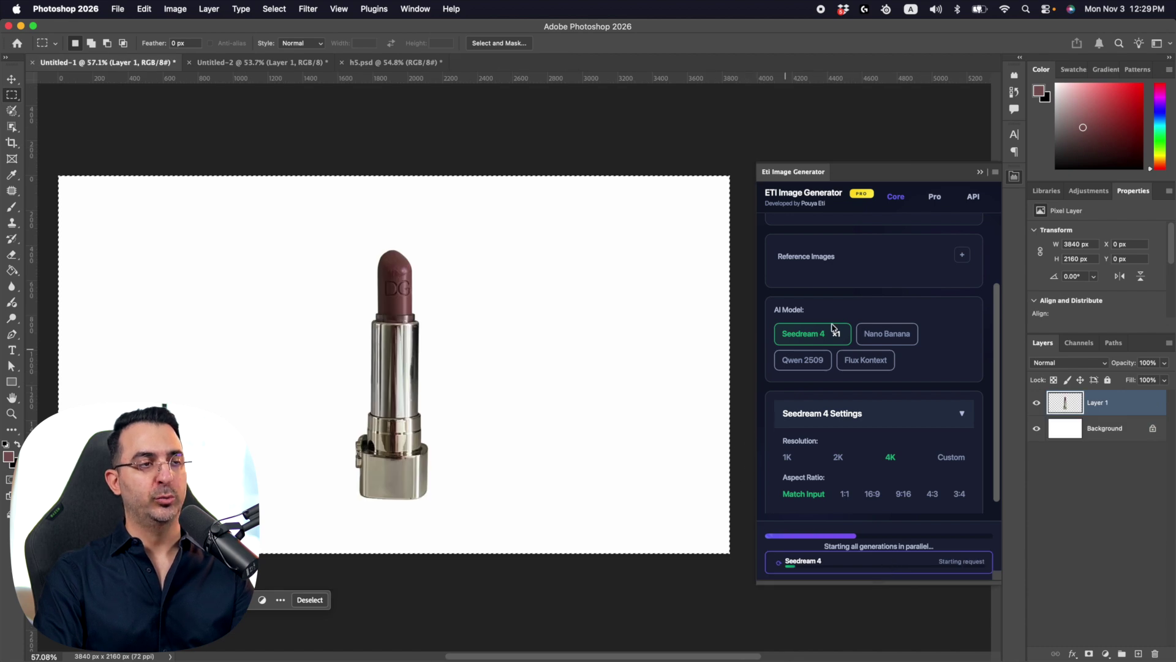
key("super+Tab")
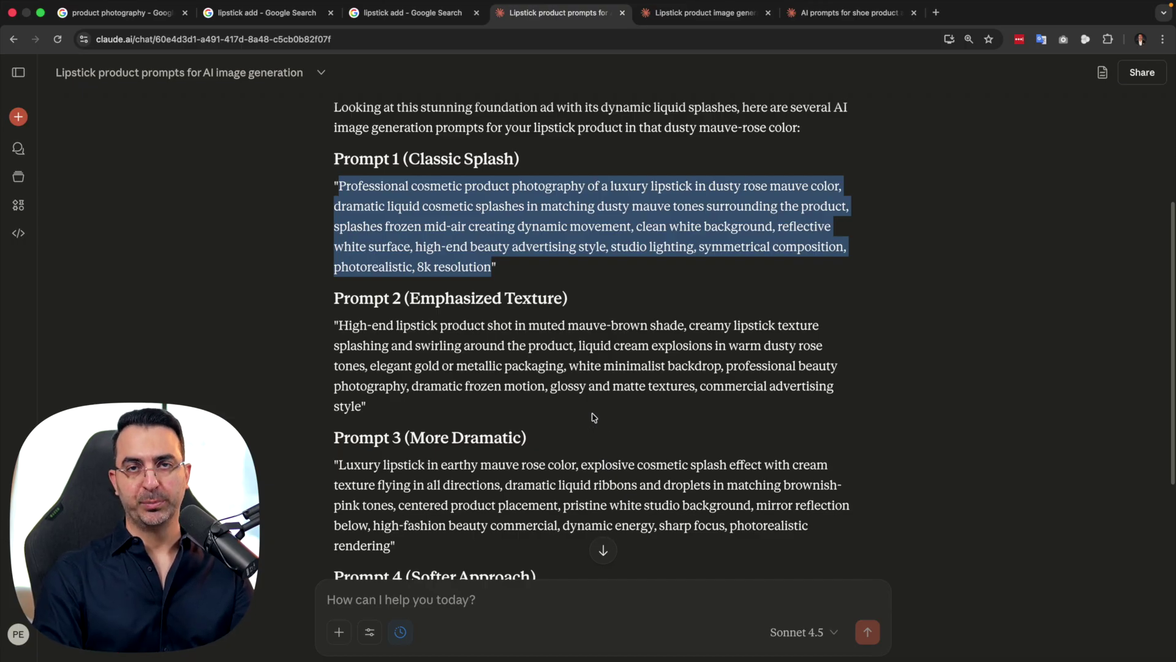
key("super+Tab")
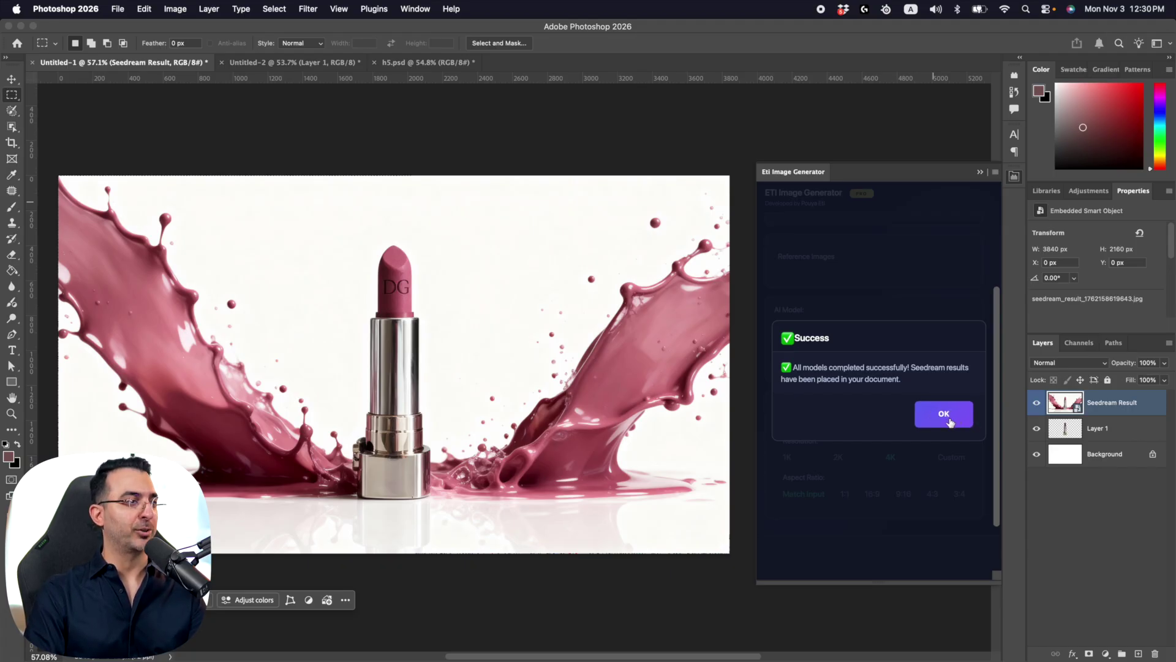
left_click(946, 420)
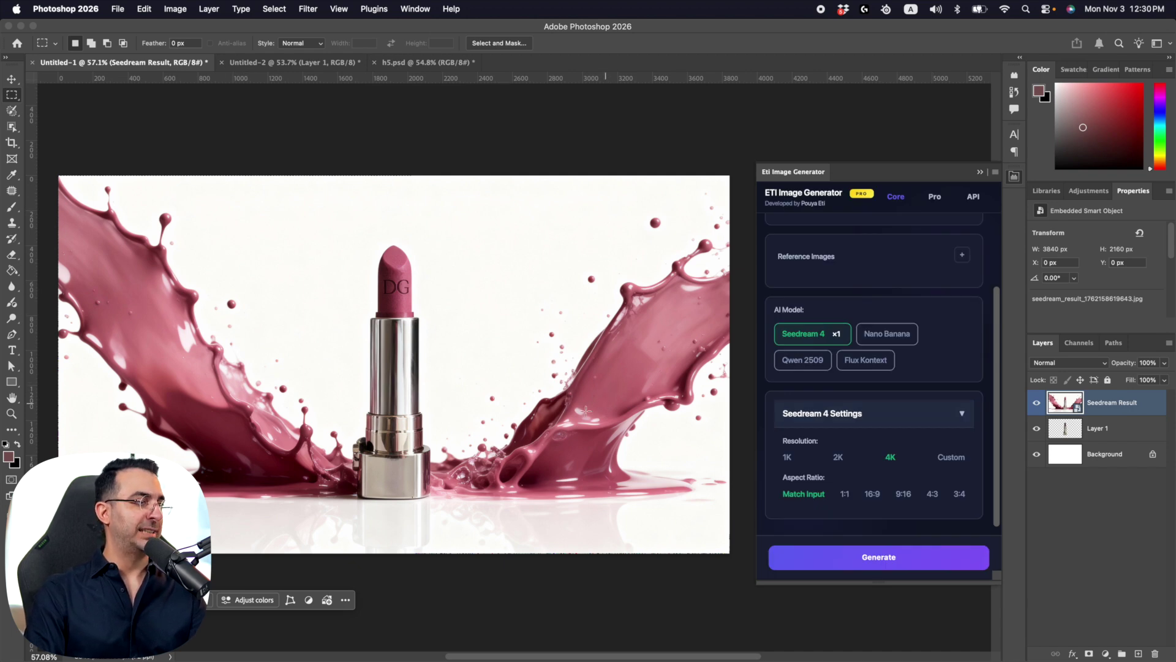
- Toggle the Seedream Result layer's visibility to compare the generated scene with the original lipstick cutout
left_click(1036, 404)
left_click(1036, 404)
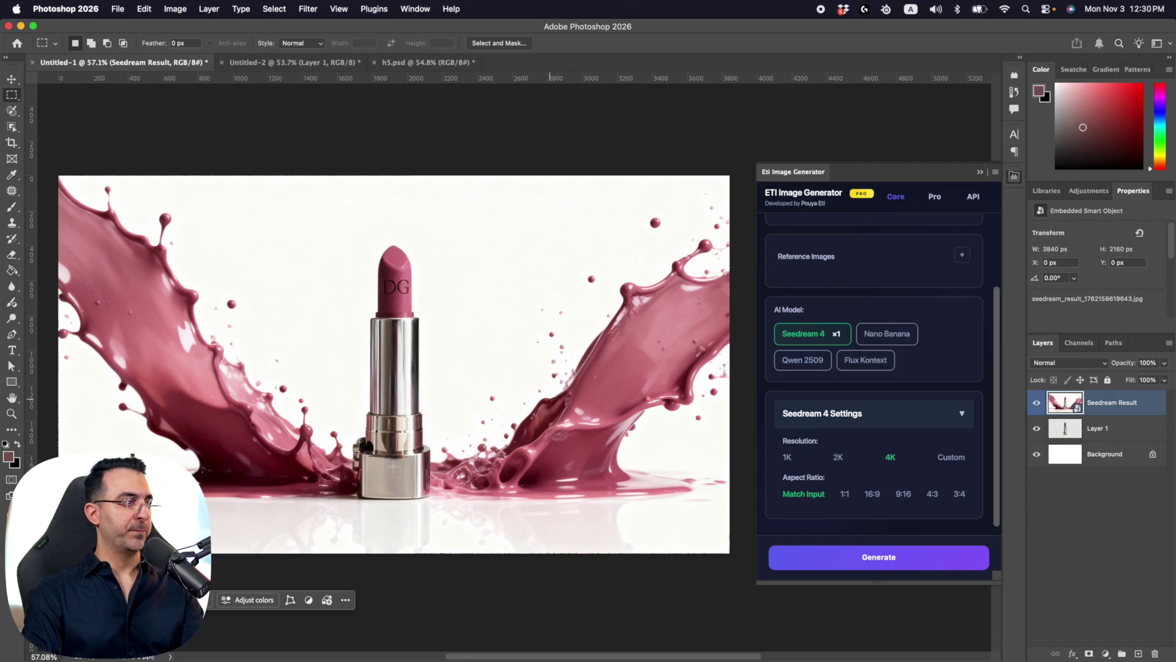
left_click(1037, 404)
left_click(1037, 404)
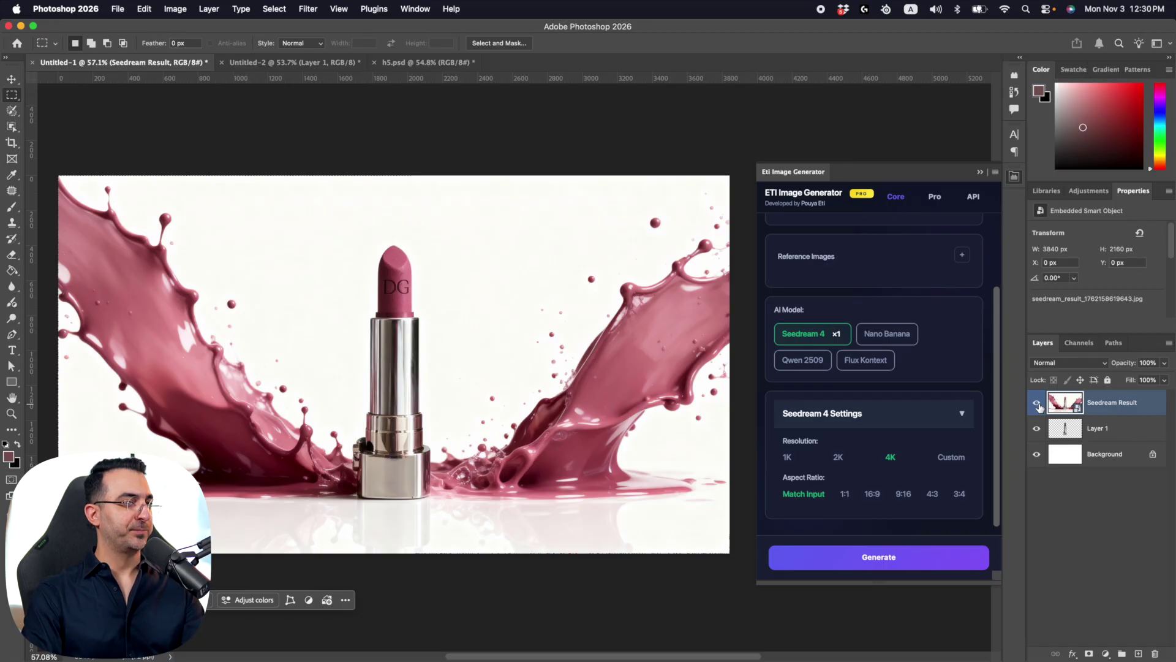
left_click(1037, 405)
left_click(1037, 405)
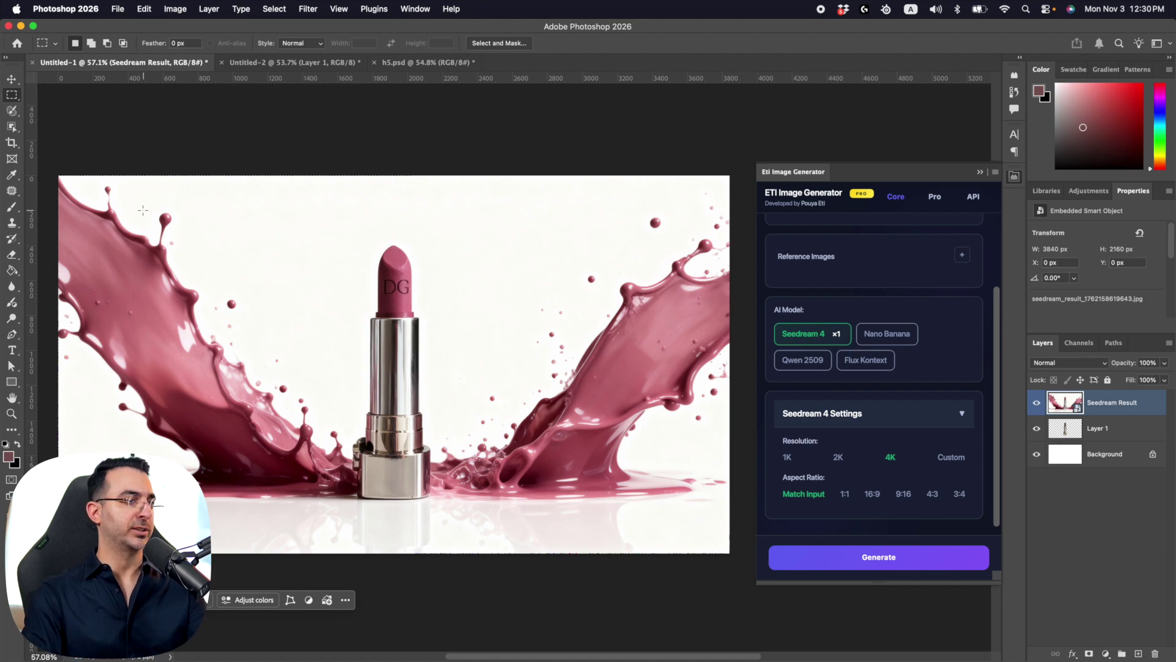
- Copy Prompt 2 (Emphasized Texture) from Claude, select the whole canvas in Photoshop and replace the generator's prompt with it
key("ctrl+Right")
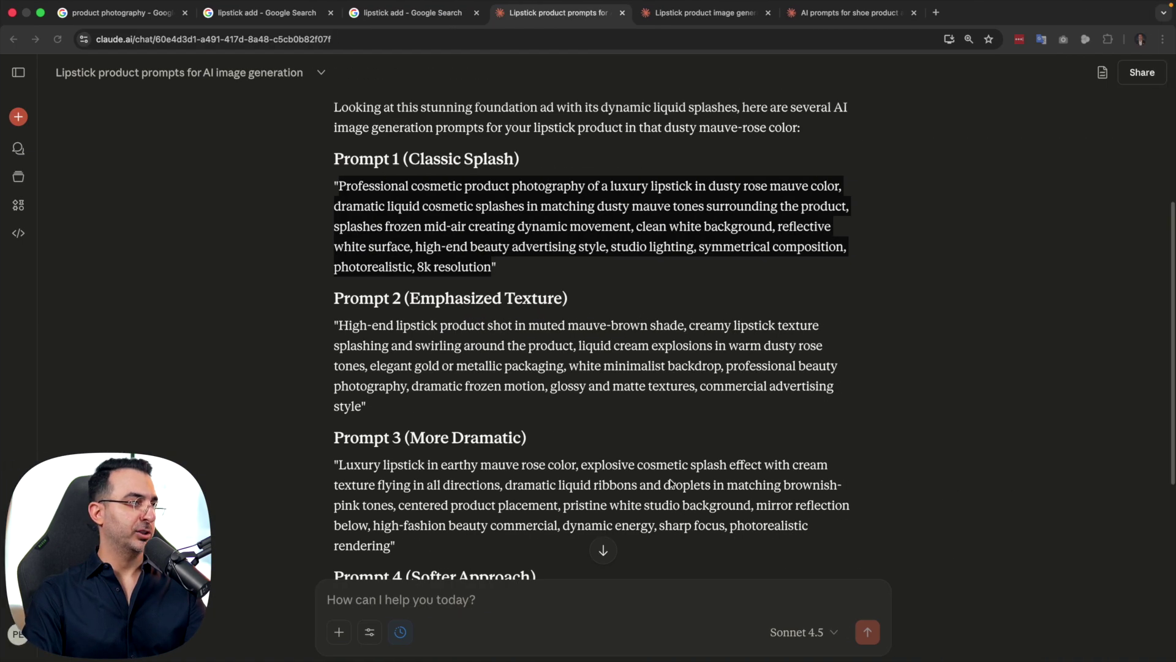
left_click_drag(339, 324, 367, 406)
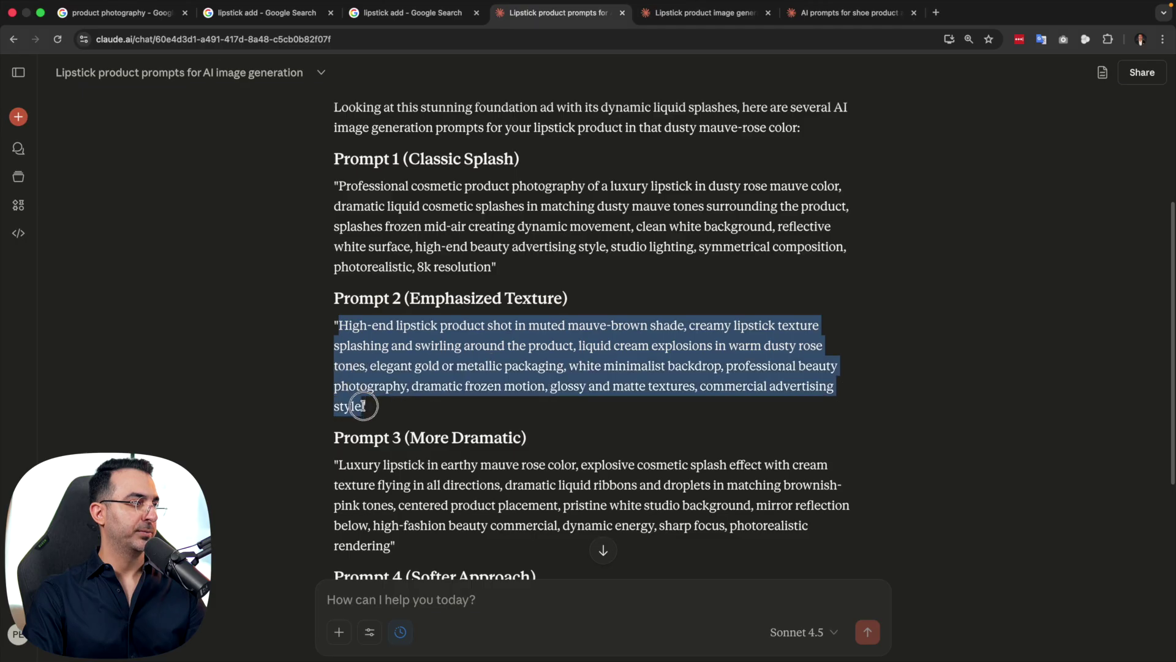
key("ctrl+Left")
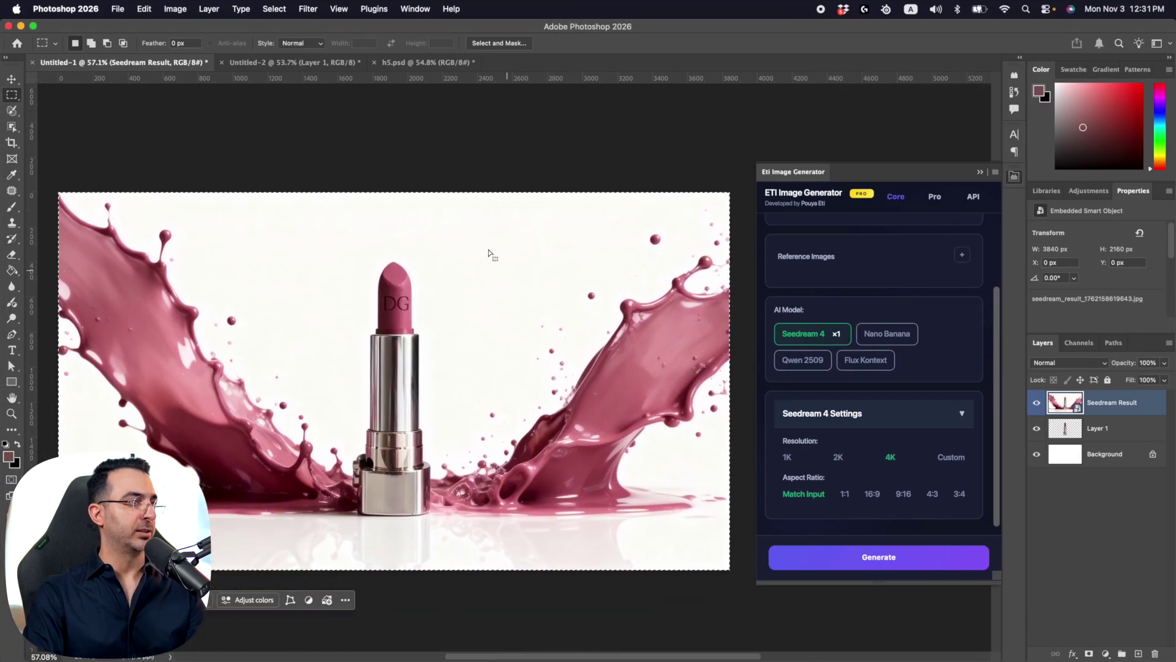
key("ctrl+a")
scroll(842, 267, "up", 3)
left_click(896, 276)
key("super+a")
key("super+v")
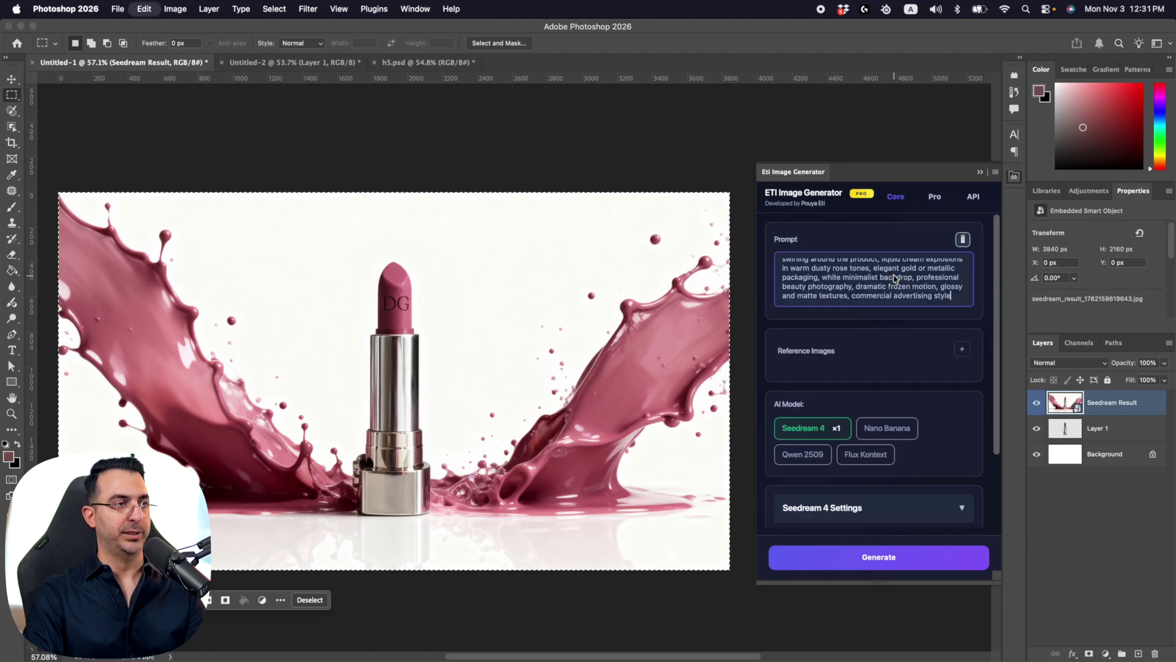
- Hide the first Seedream result and generate a new scene from the Emphasized Texture prompt
left_click(1037, 404)
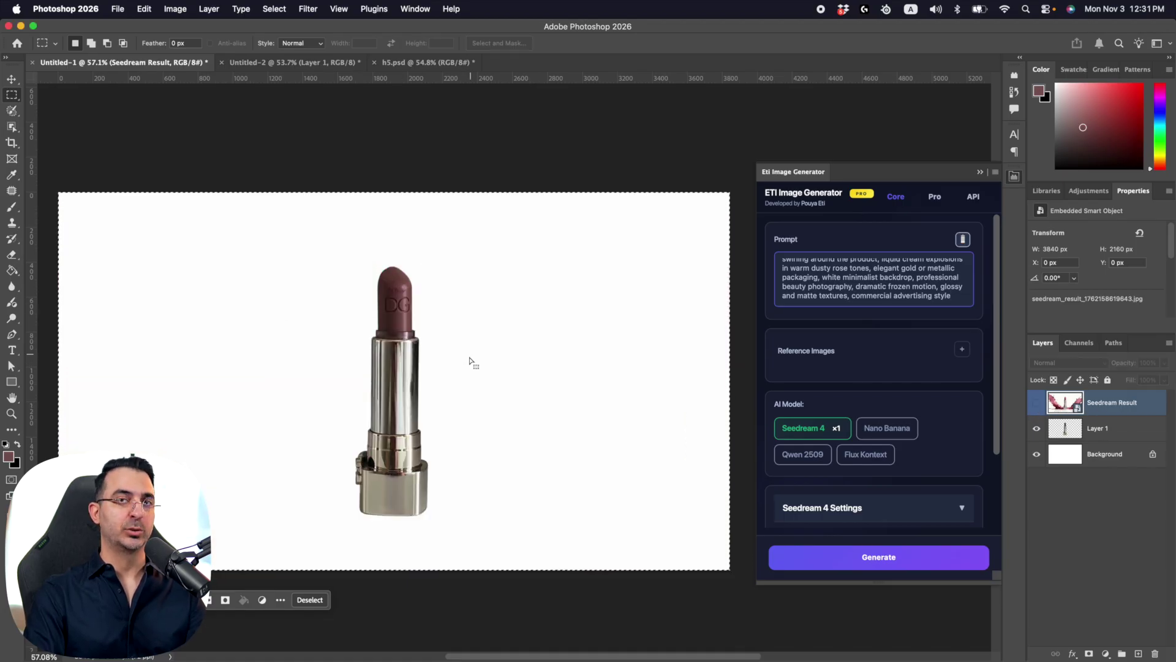
left_click(897, 558)
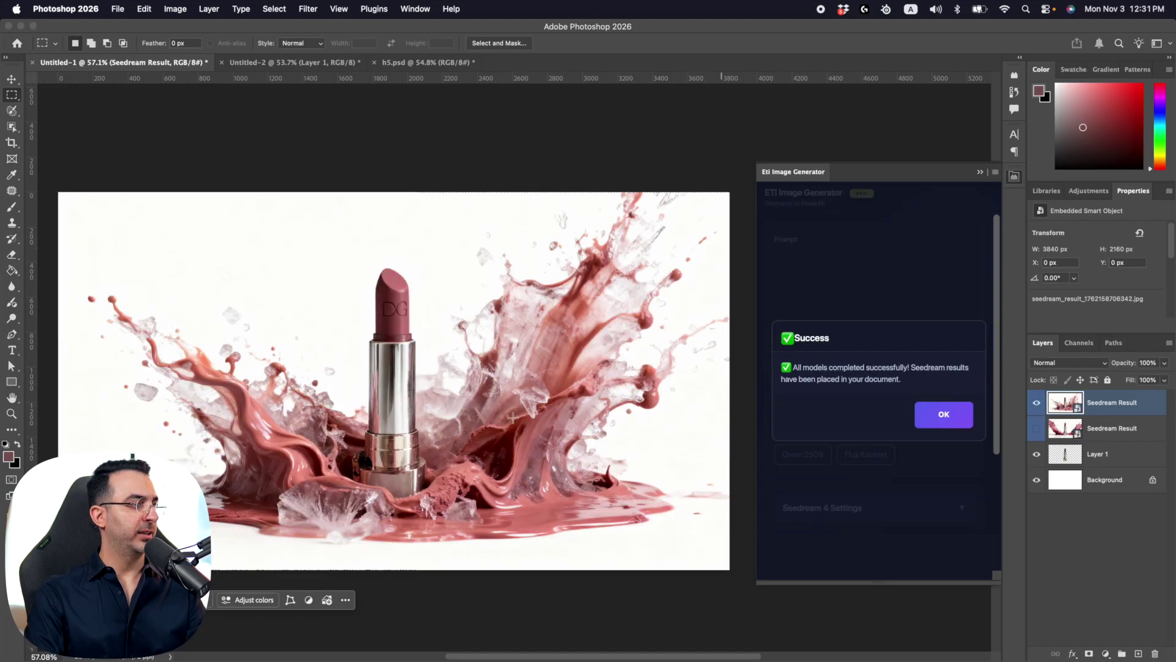
left_click(948, 414)
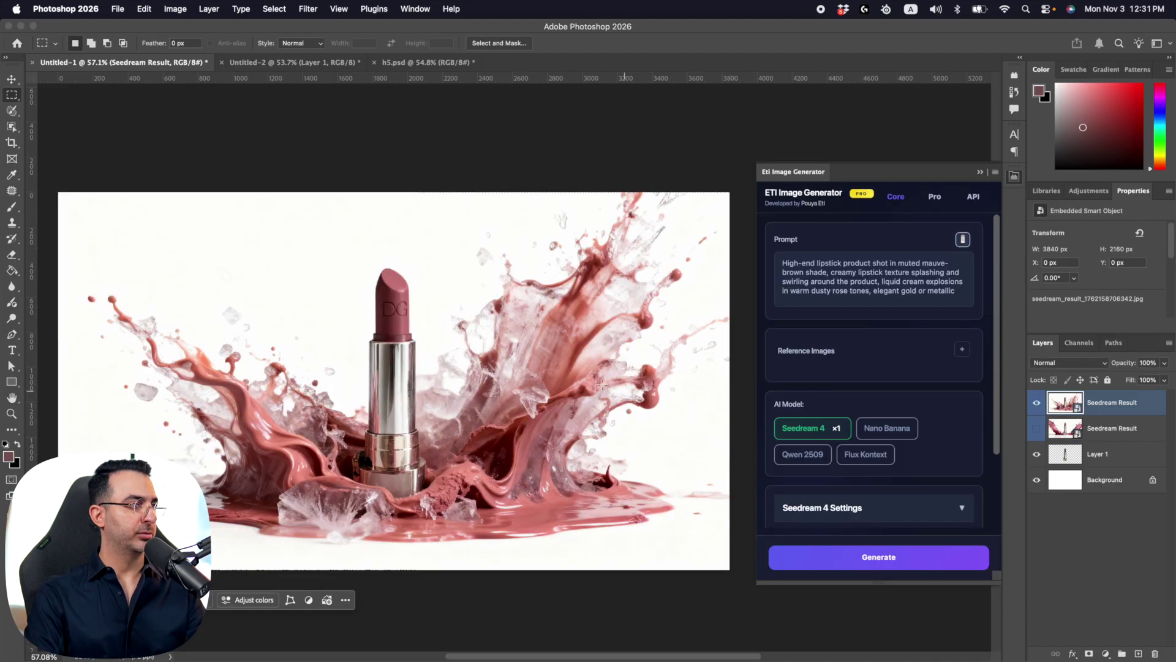
- Examine the second result's lipstick, lettering and surrounding splashes up close
key("z")
left_click_drag(390, 454, 494, 478)
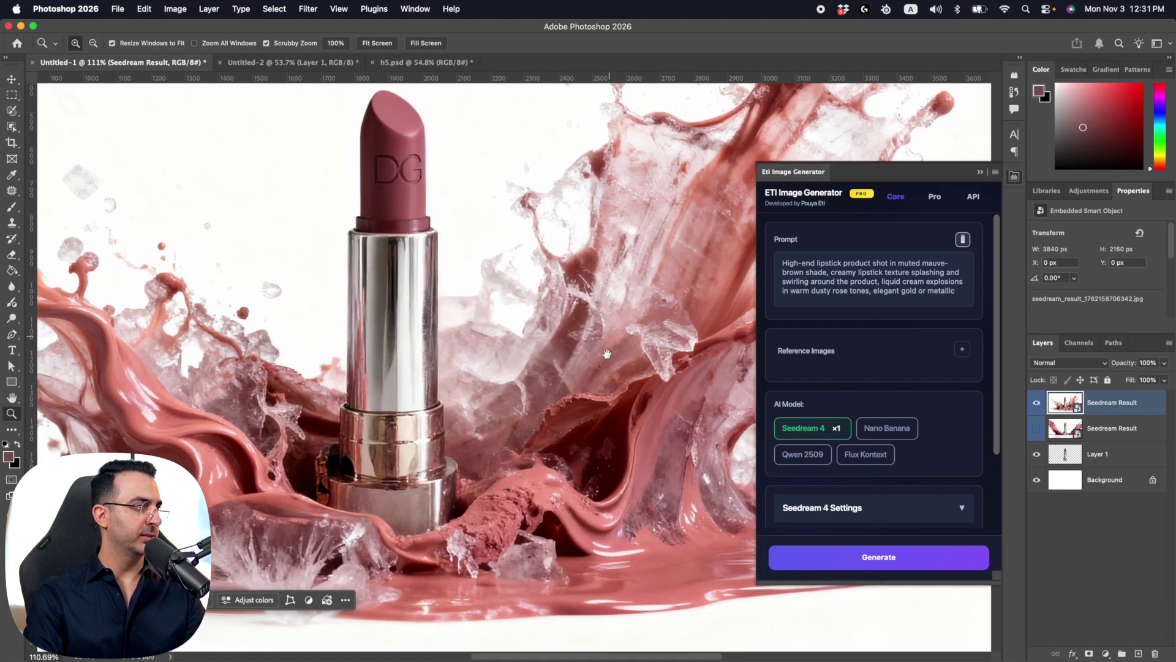
scroll(602, 347, "left", 5)
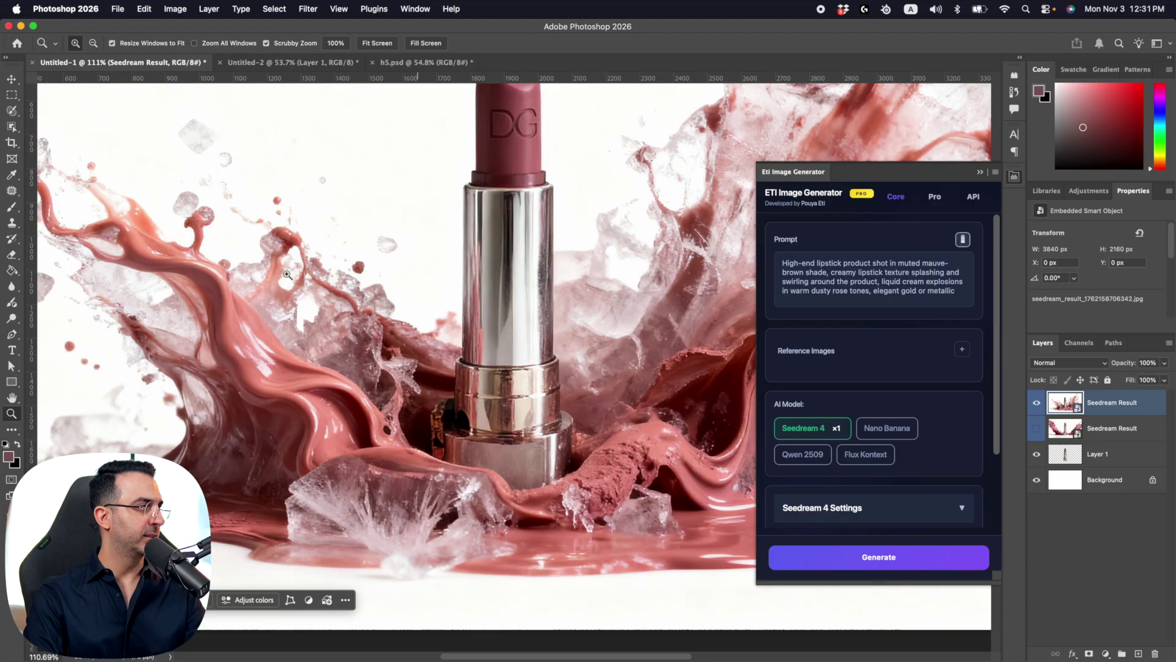
left_click_drag(580, 304, 522, 378)
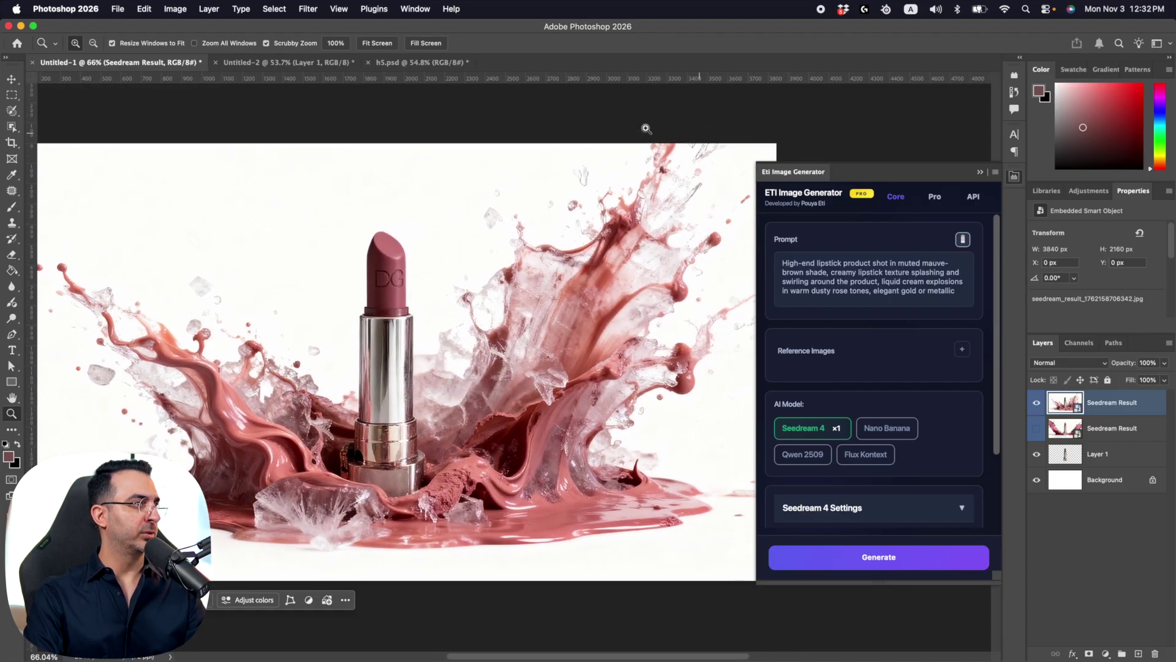
scroll(511, 409, "down", 2)
scroll(500, 411, "down", 2)
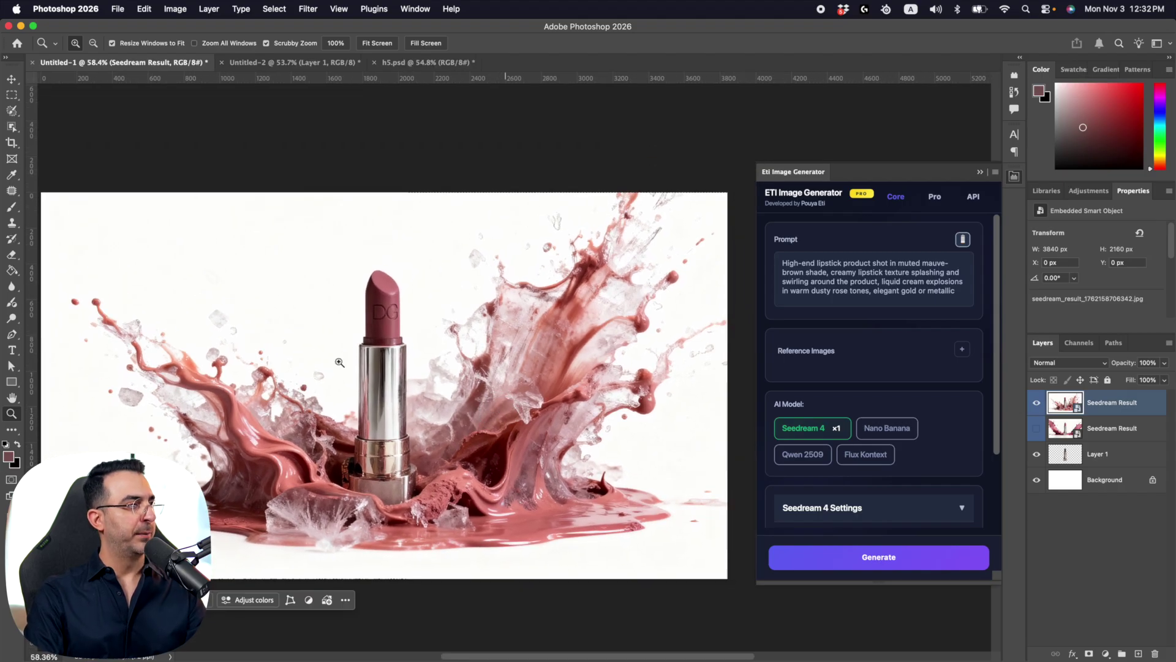
- Copy Prompt 3 (More Dramatic) from Claude, select the whole canvas in Photoshop and replace the generator's prompt with it
key("ctrl+Right")
scroll(378, 432, "down", 4)
left_click_drag(338, 245, 390, 328)
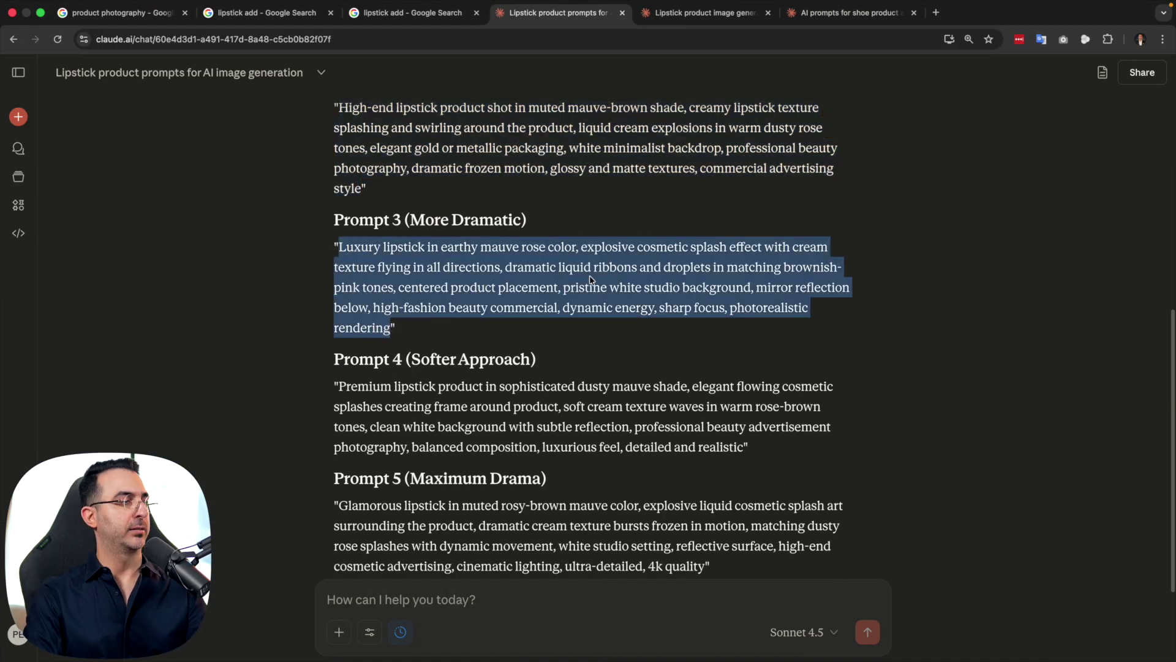
key("ctrl+Left")
left_click(12, 95)
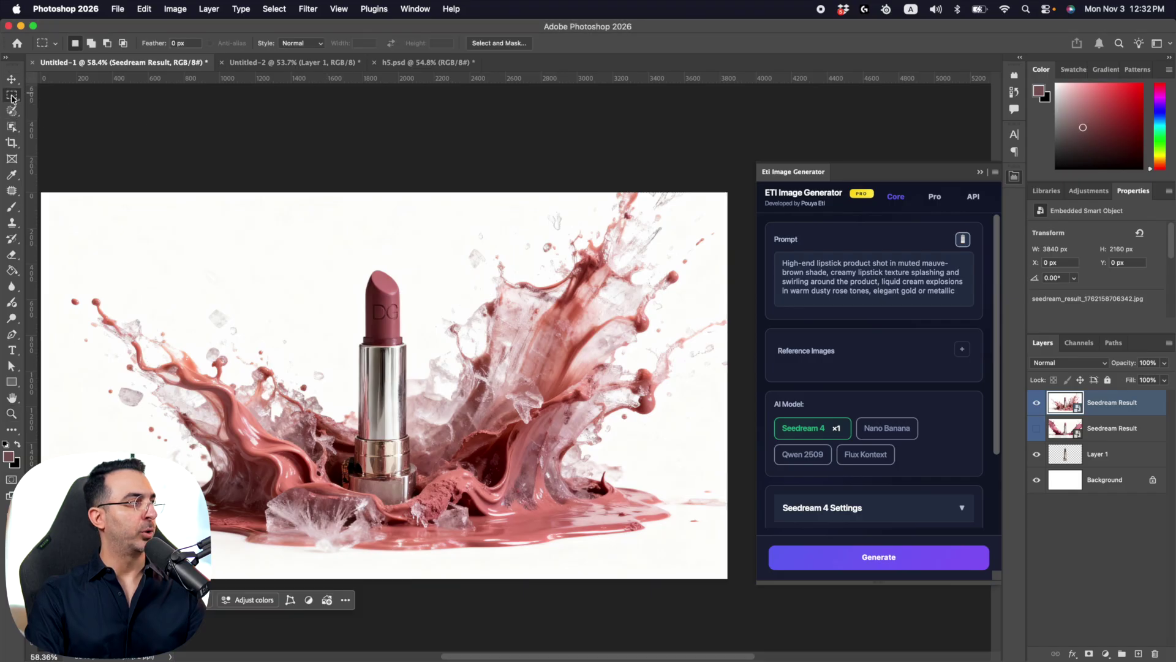
key("super+a")
left_click(895, 286)
key("super+a")
key("super+v")
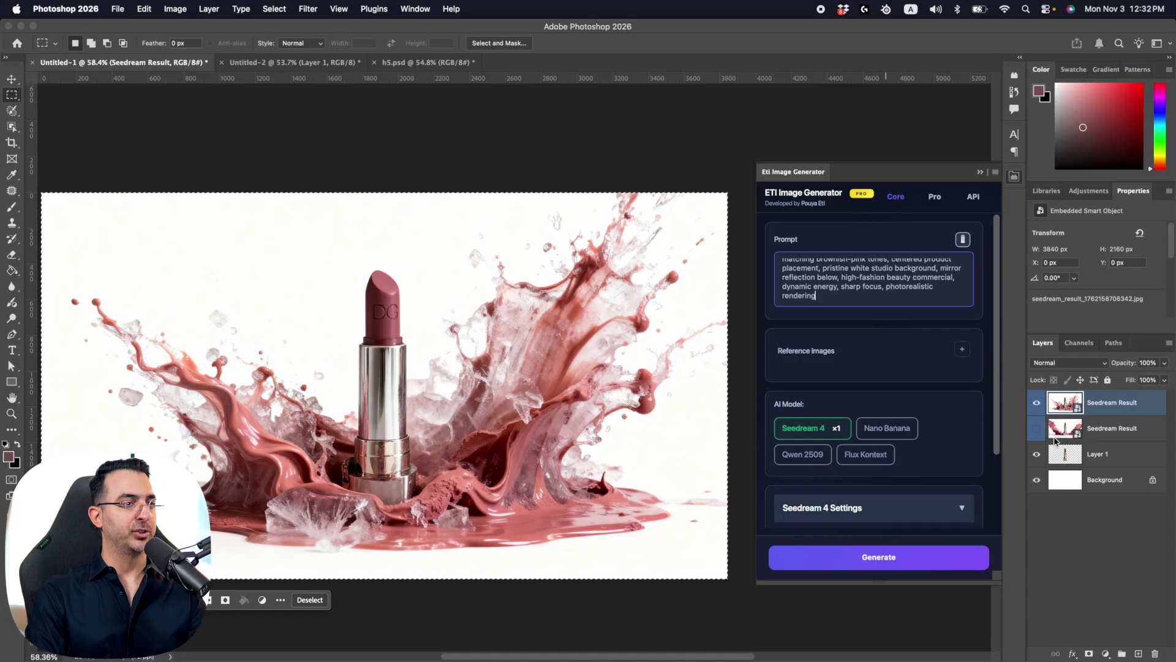
- Hide the second Seedream result and generate a new scene from the More Dramatic prompt
left_click(1037, 403)
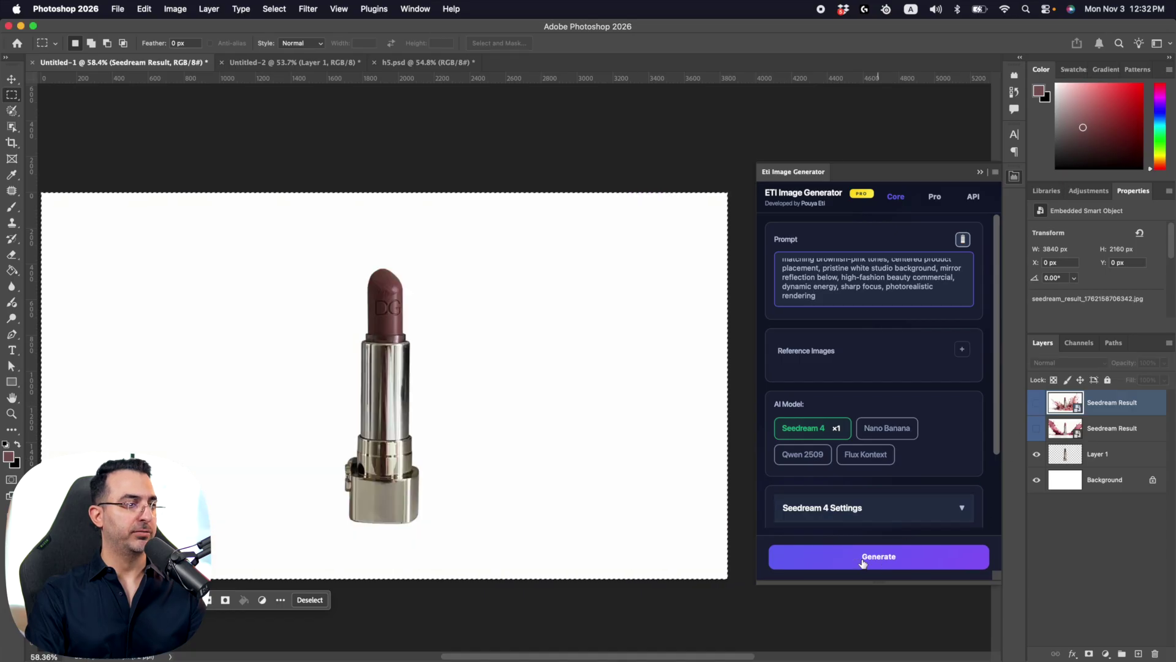
left_click(857, 558)
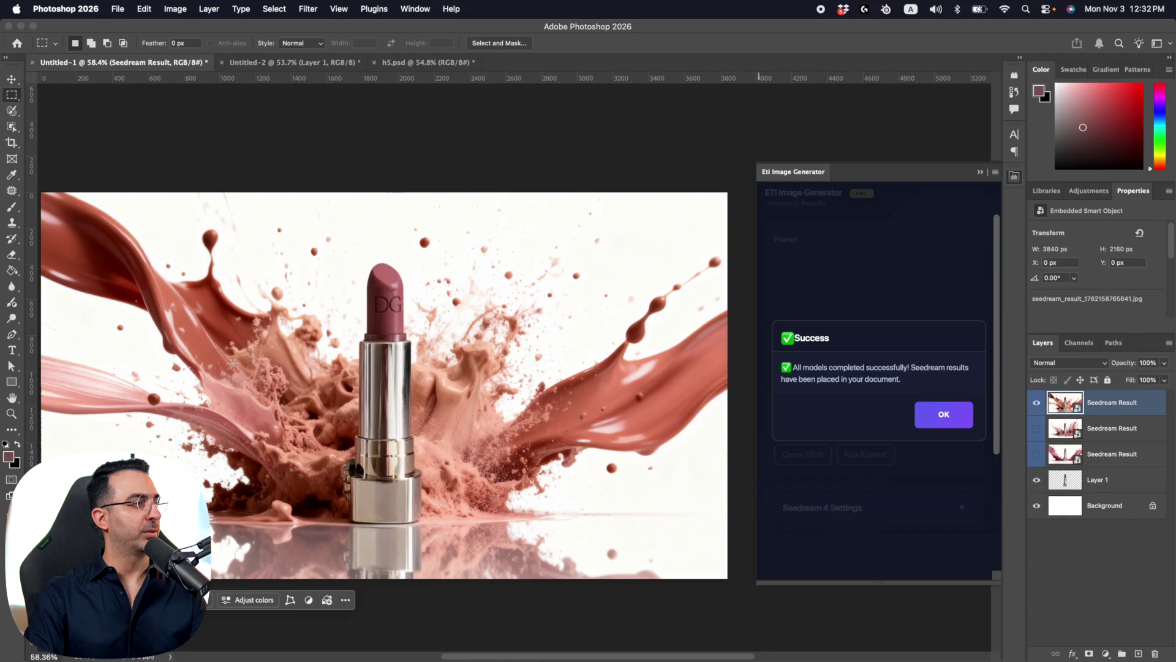
left_click(949, 414)
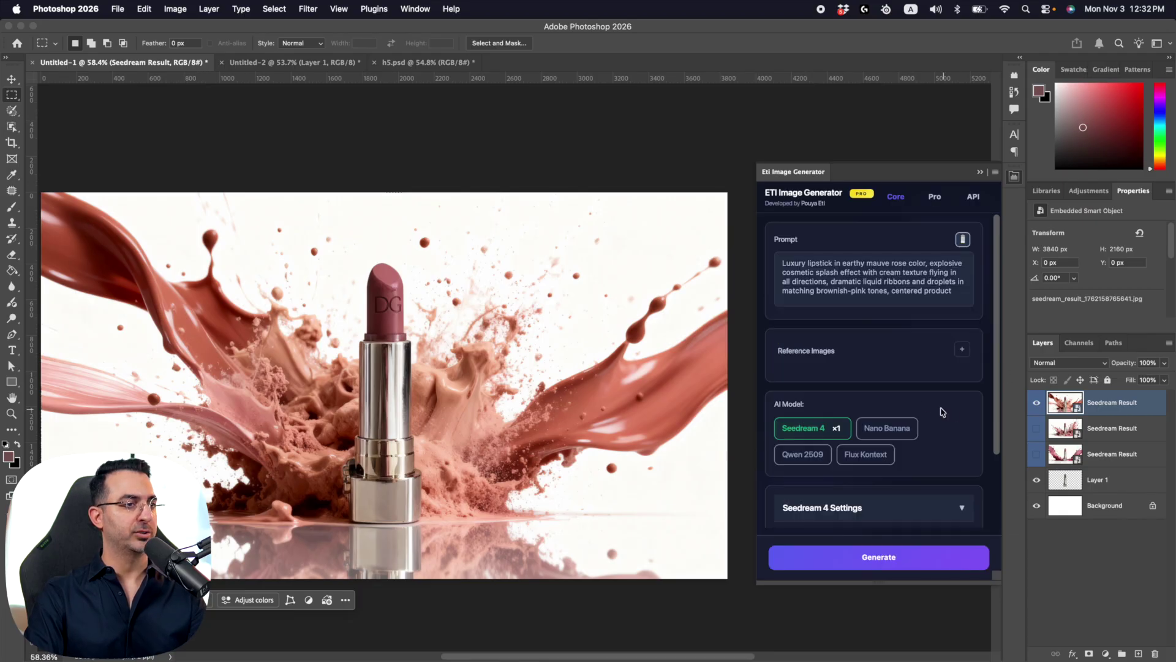
- Hide the third Seedream result and replace the generator's prompt with Prompt 4 (Softer Approach) copied from Claude
left_click(1037, 403)
key("super+Tab")
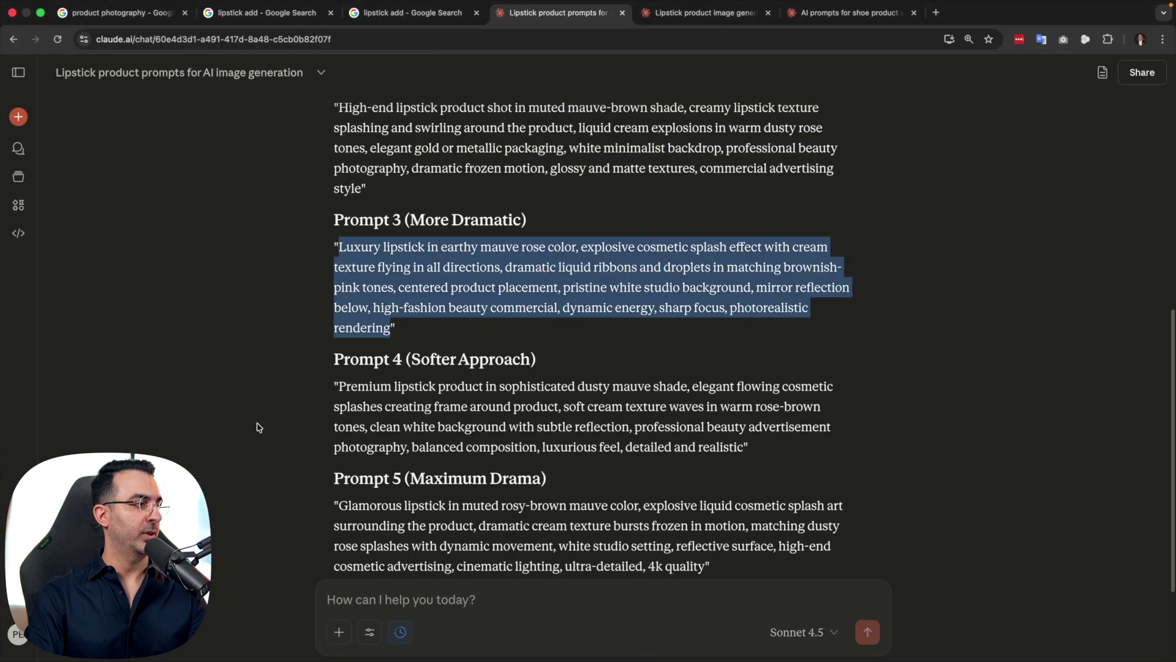
left_click_drag(340, 390, 742, 459)
key("super+Tab")
triple_click(846, 282)
key("super+v")
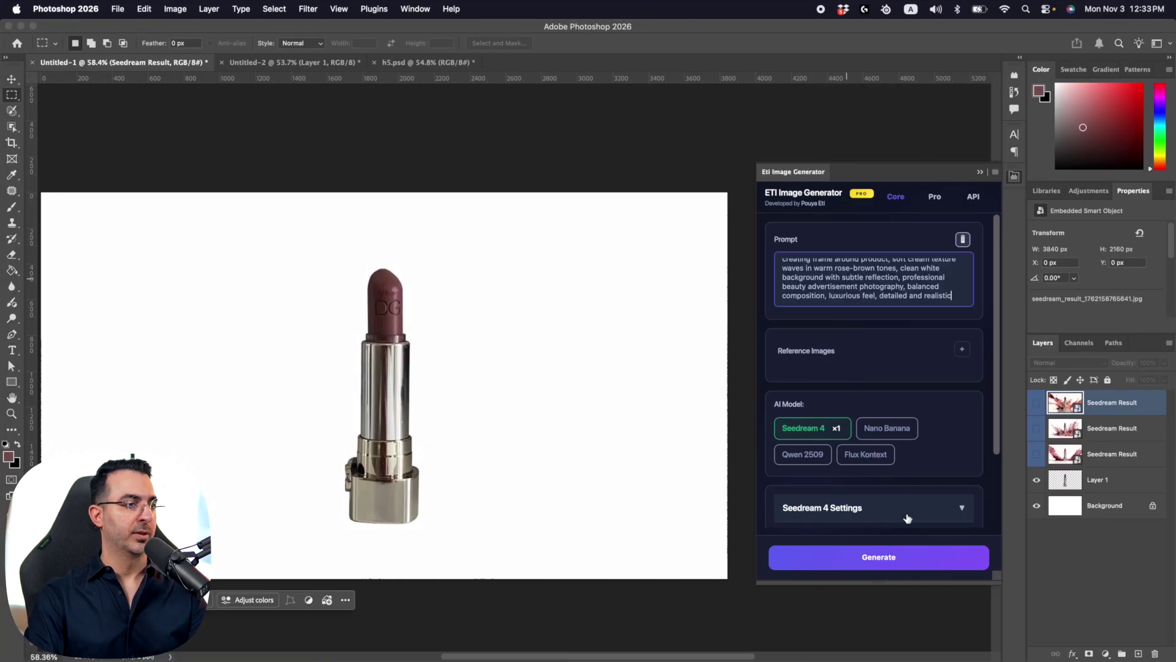
- Select the whole canvas and generate a scene from the Softer Approach prompt
left_click(891, 559)
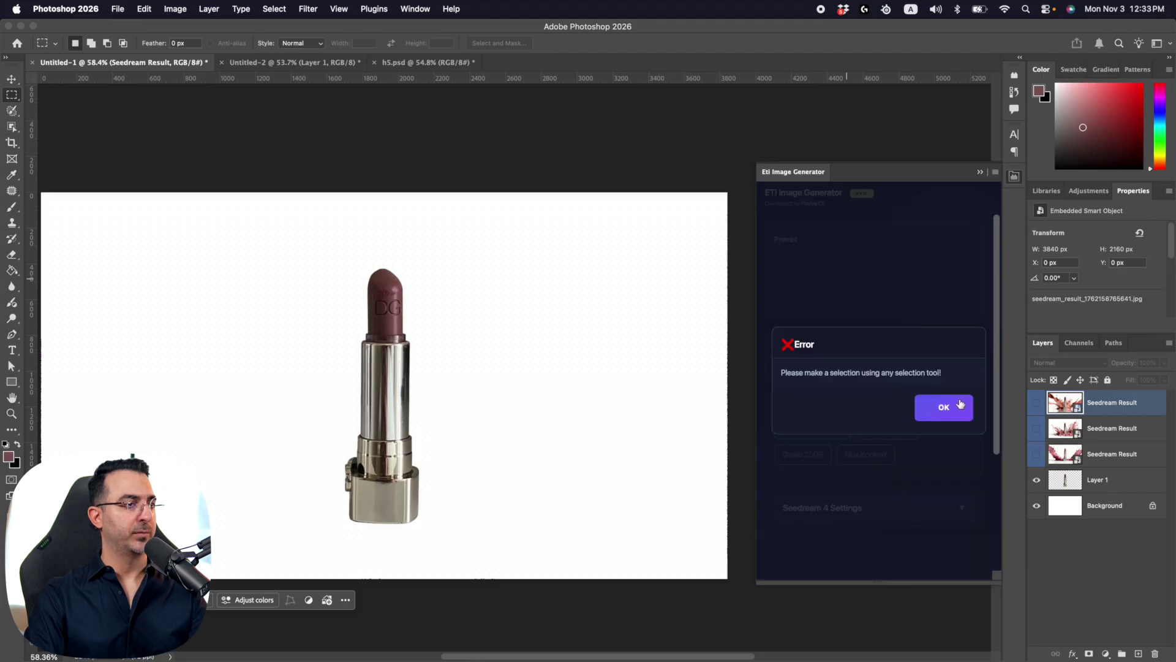
left_click(955, 406)
key("super+a")
left_click(842, 558)
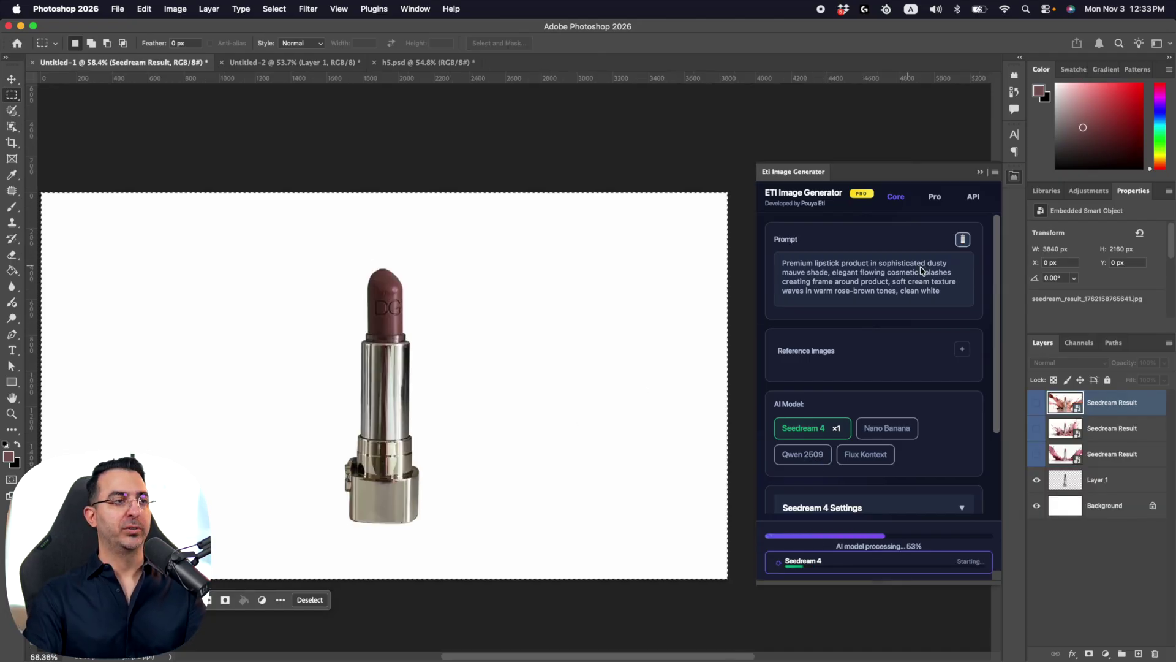
key("super+Tab")
left_click_drag(748, 447, 677, 367)
scroll(388, 634, "down", 2)
left_click(490, 603)
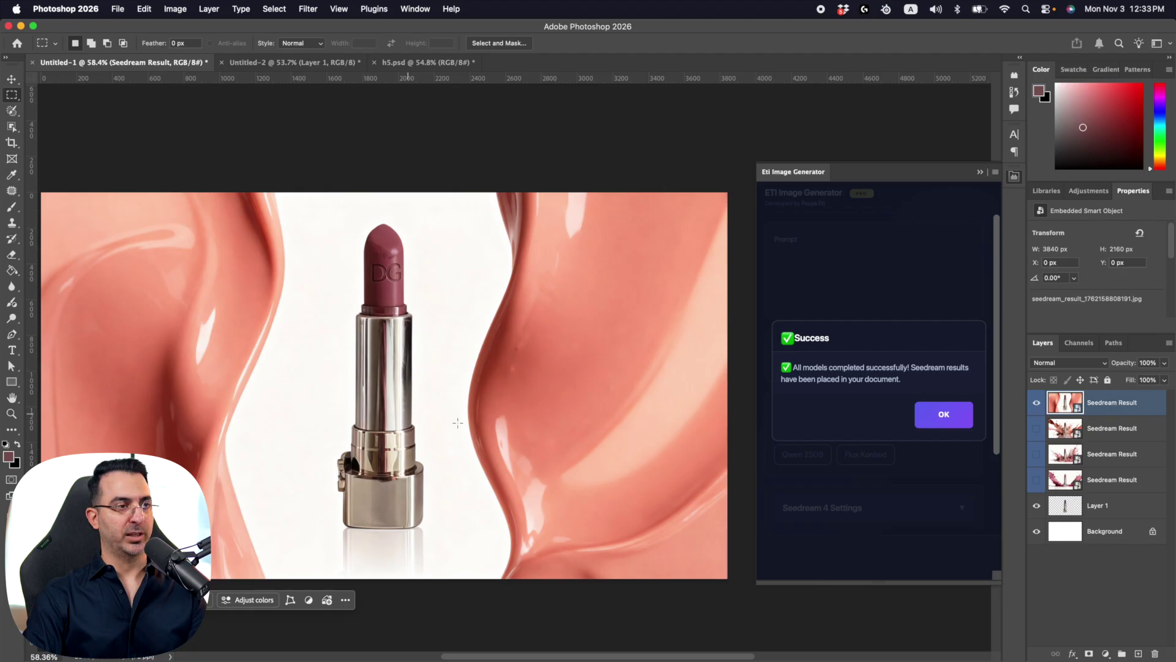
- Hide the fourth Seedream result and generate another variation with the same prompt over the fully selected canvas
left_click(955, 420)
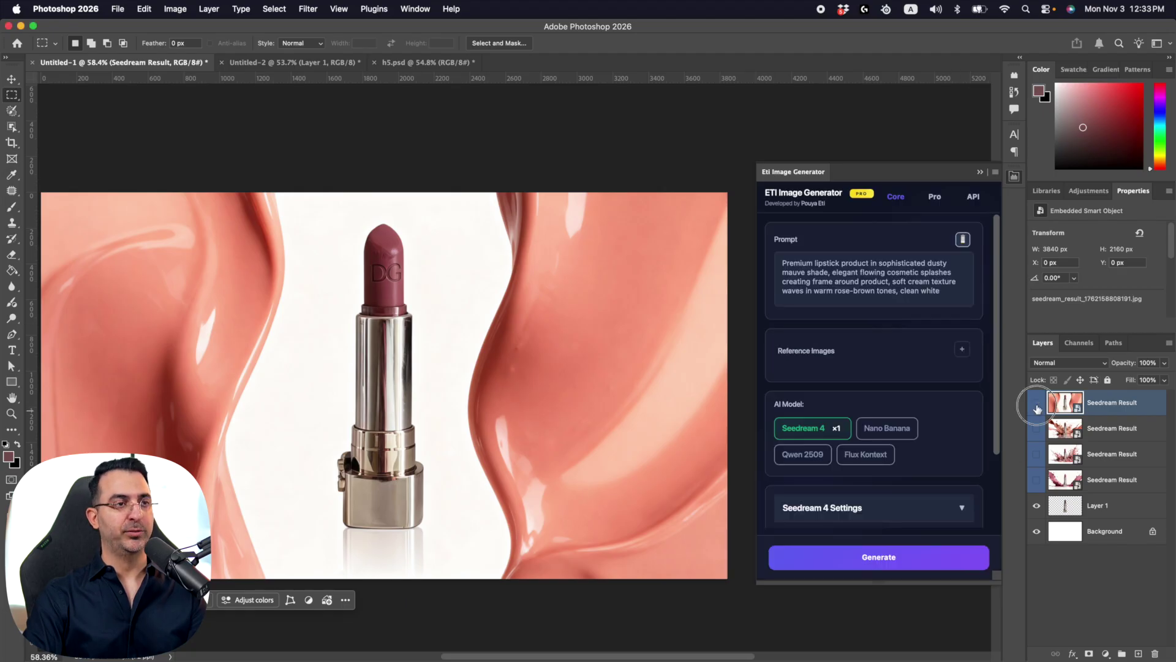
left_click(1036, 405)
key("super+a")
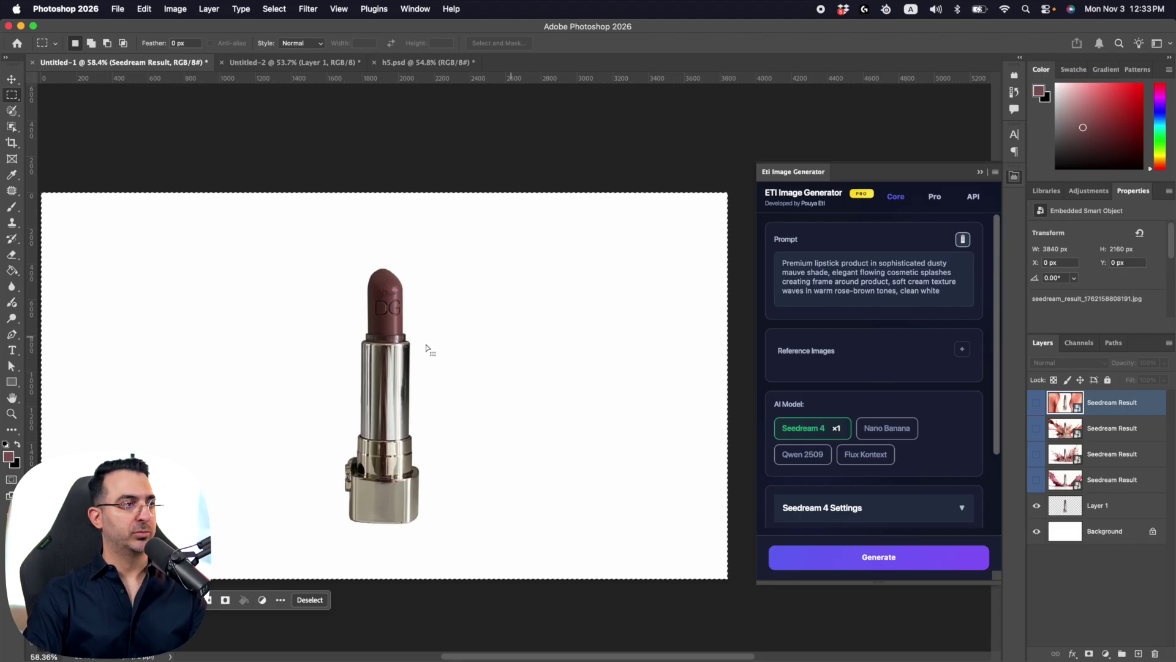
left_click(889, 563)
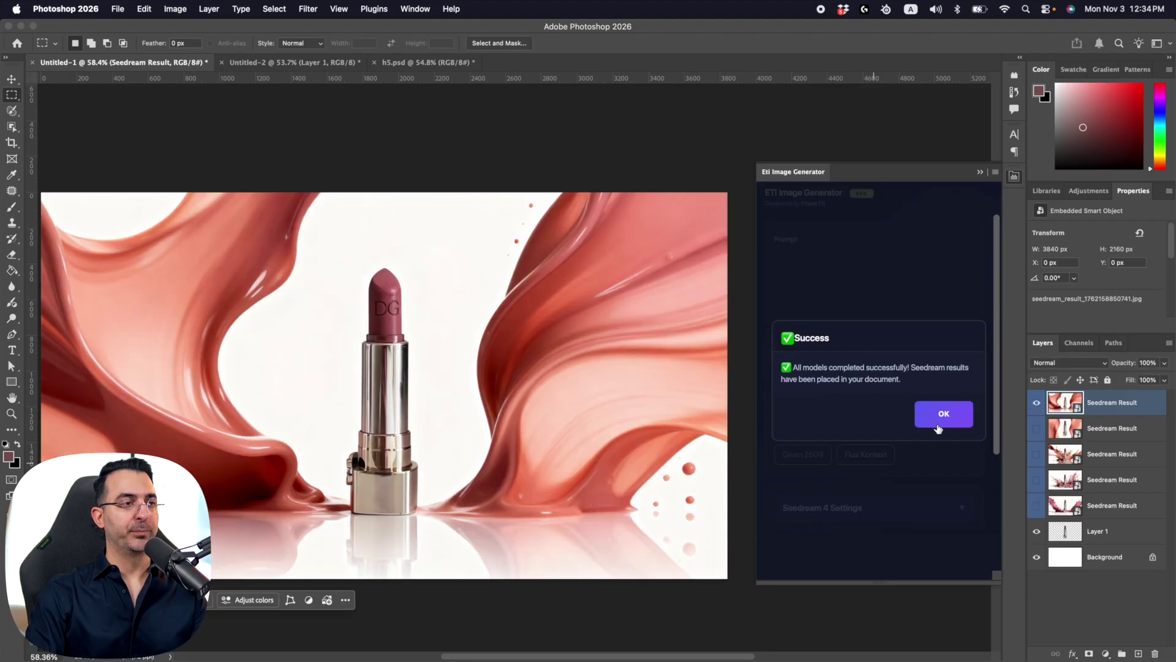
left_click(940, 419)
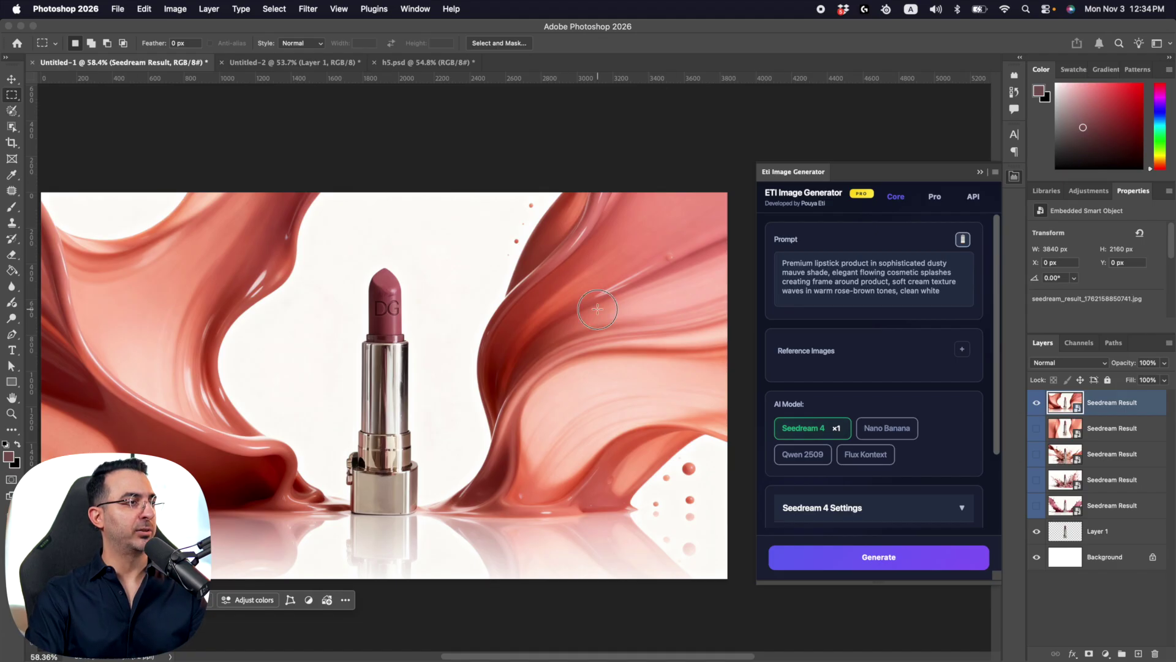
- Select the whole canvas again and hide the newest Seedream result
key("super+a")
key("super+comma")
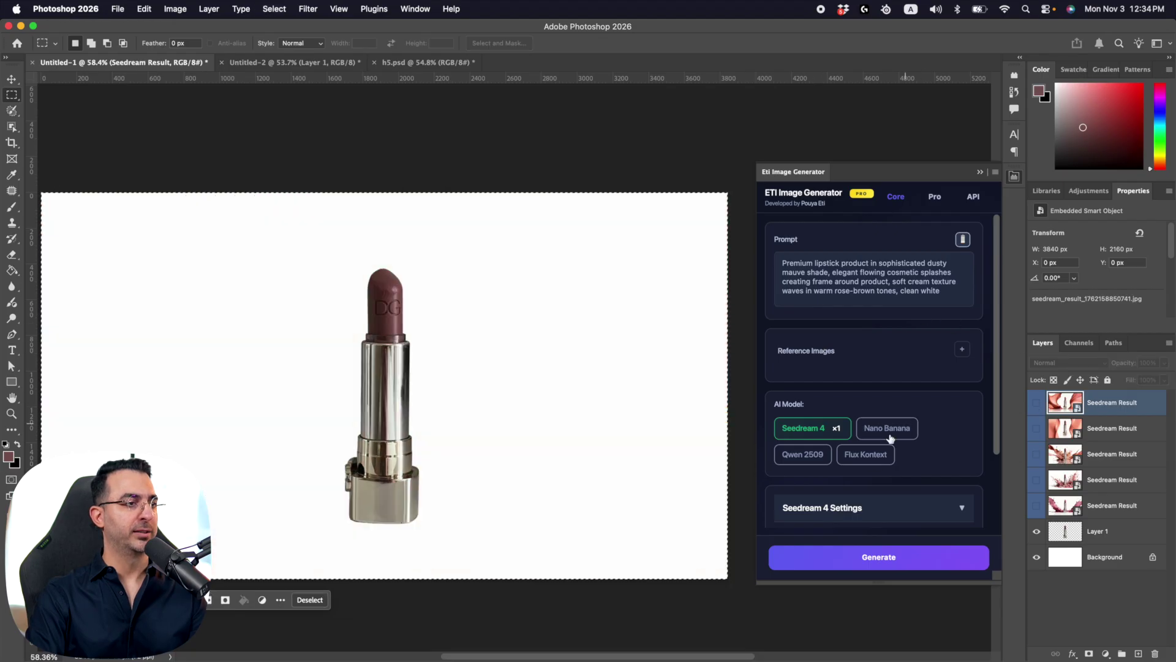
- Generate another Seedream 4 variation over the selected canvas from the Softer Approach prompt
left_click(839, 566)
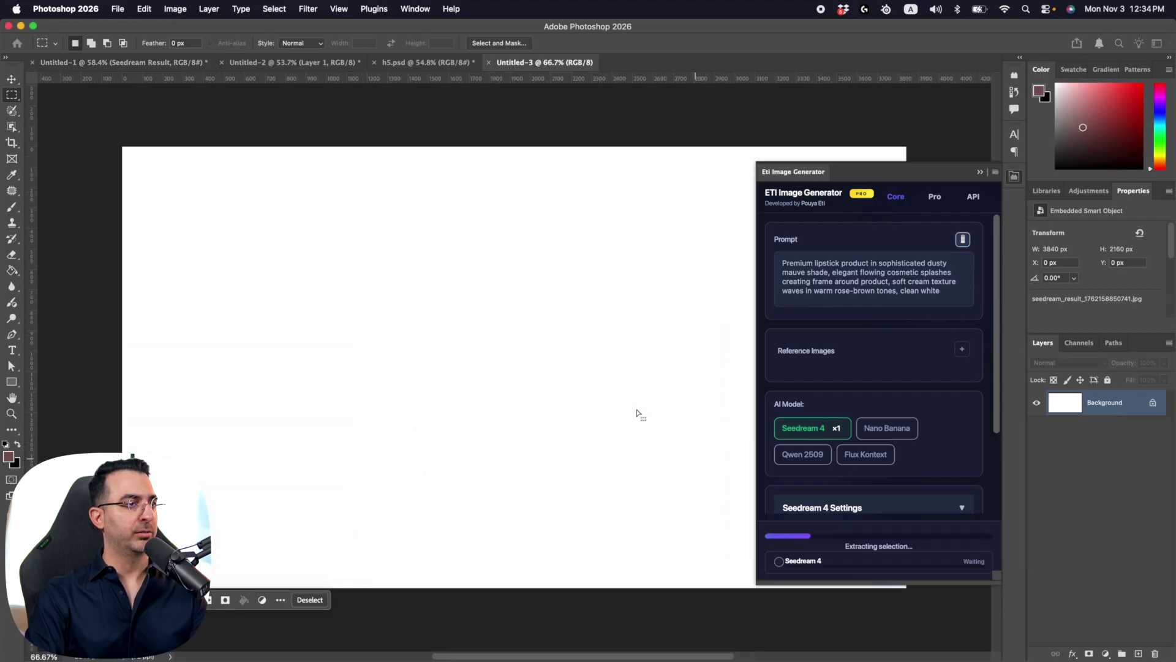
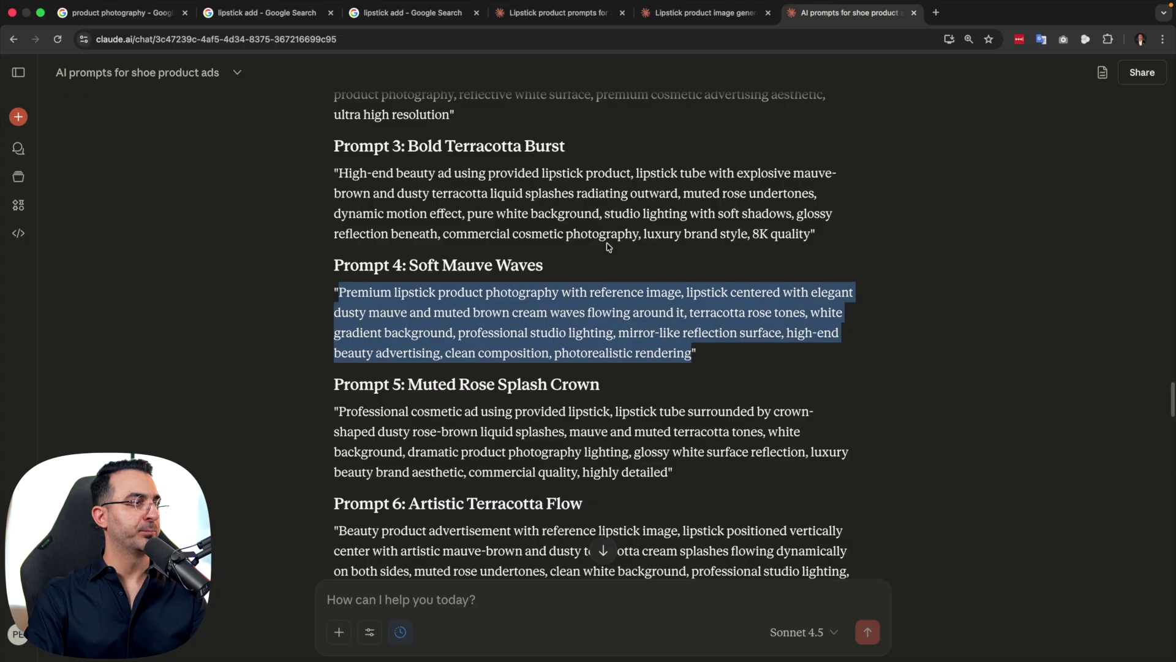
- Review the earlier shoe and light red lipstick splash prompts in the "AI prompts for shoe product ads" Claude chat
scroll(536, 331, "up", 18)
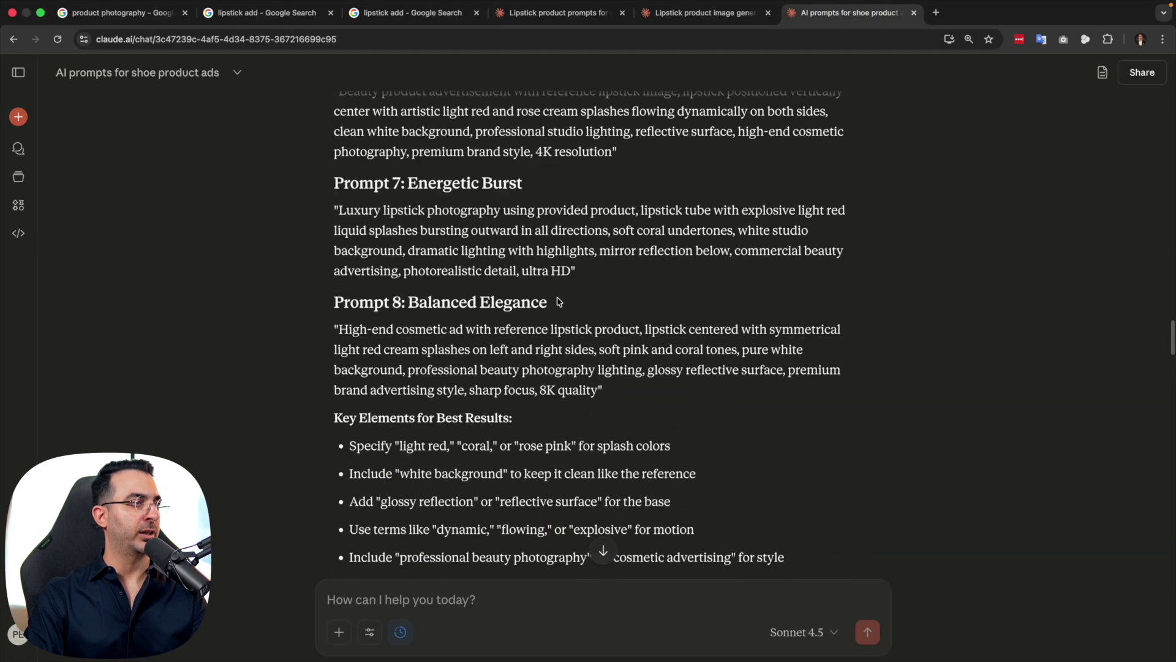
scroll(546, 286, "up", 5)
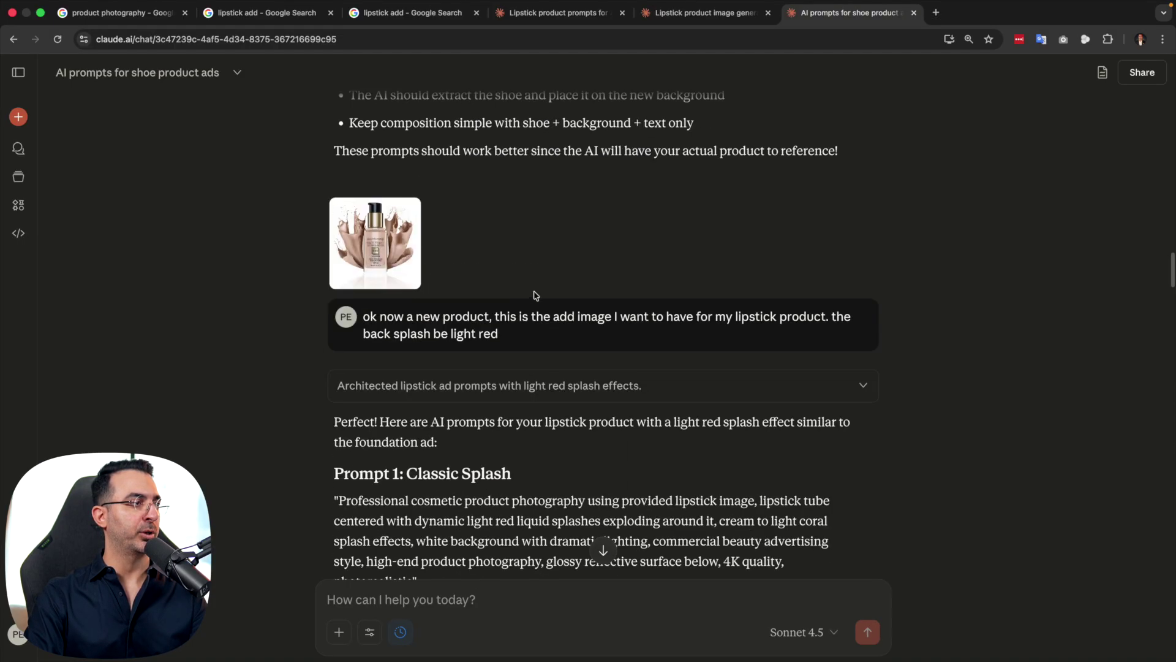
scroll(669, 250, "up", 11)
scroll(670, 250, "up", 15)
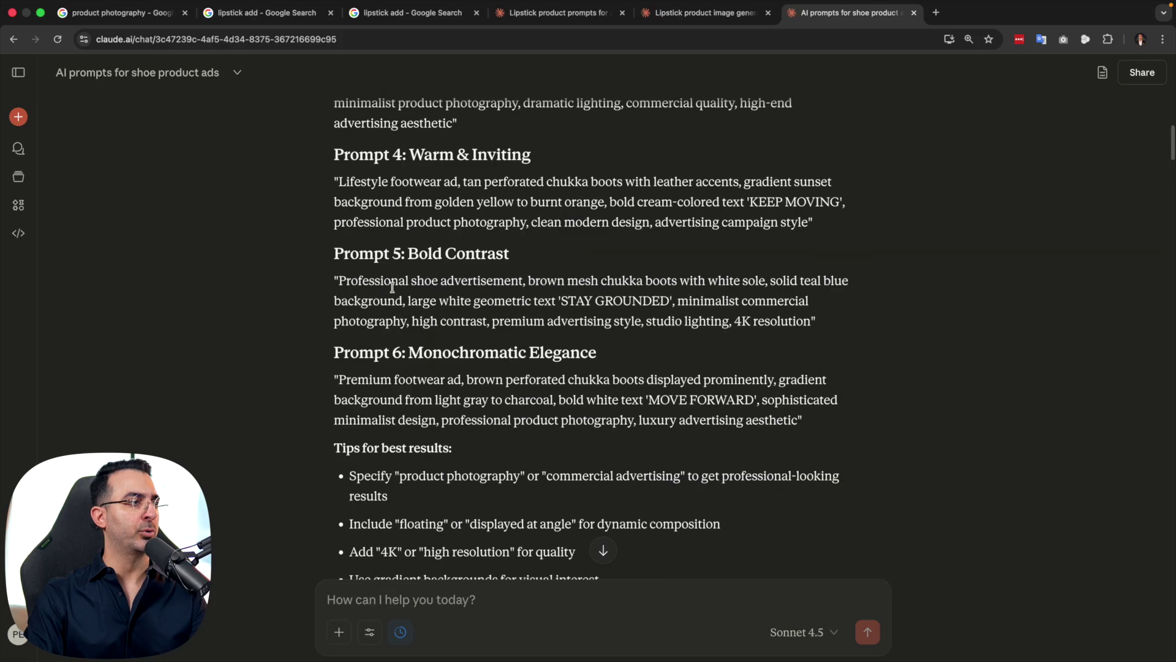
scroll(398, 162, "down", 20)
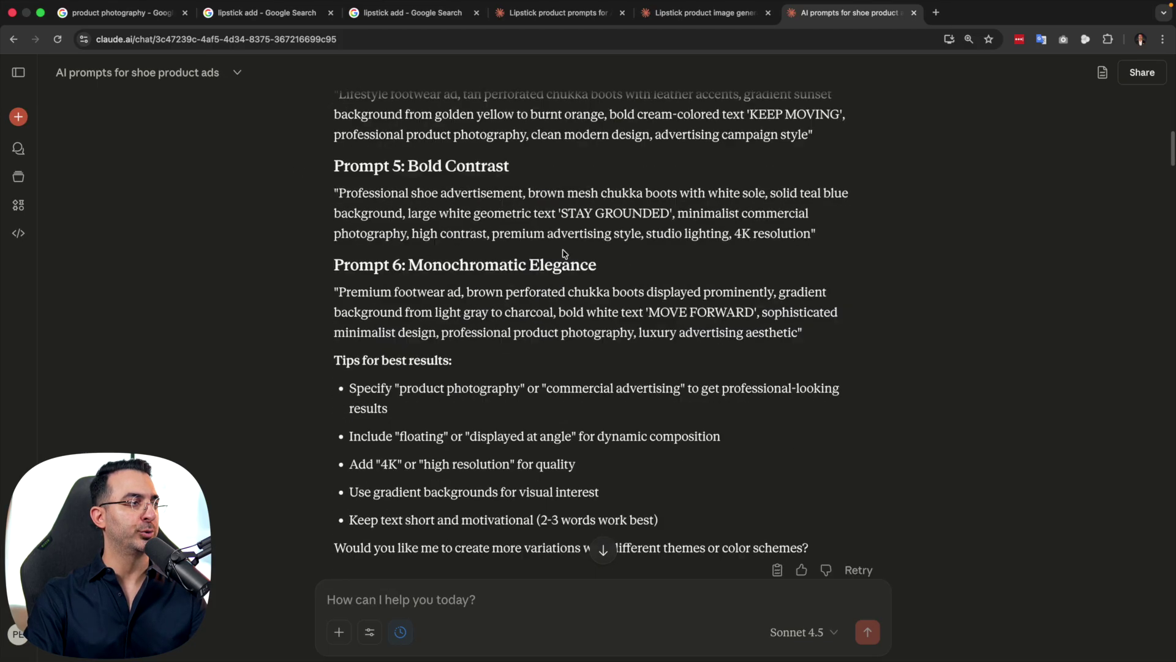
scroll(415, 291, "up", 3)
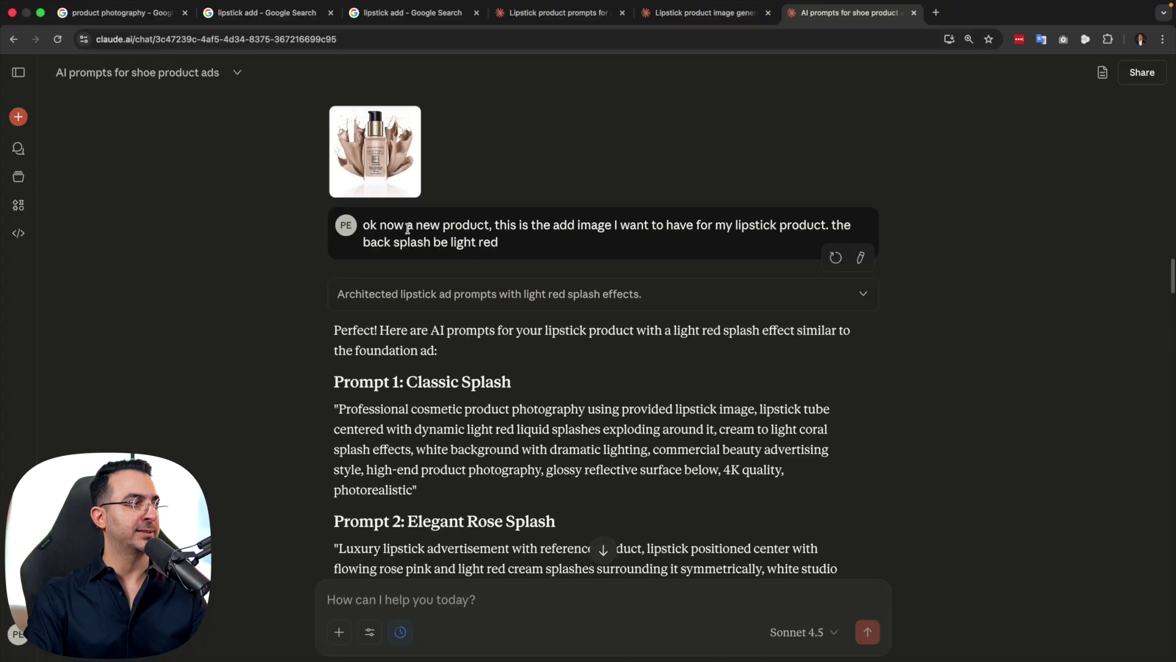
scroll(441, 194, "down", 18)
scroll(456, 358, "down", 15)
- Copy Prompt 4: Soft Mauve Waves from the Claude chat and replace the Photoshop image generator's prompt with it
triple_click(479, 360)
scroll(601, 374, "down", 3)
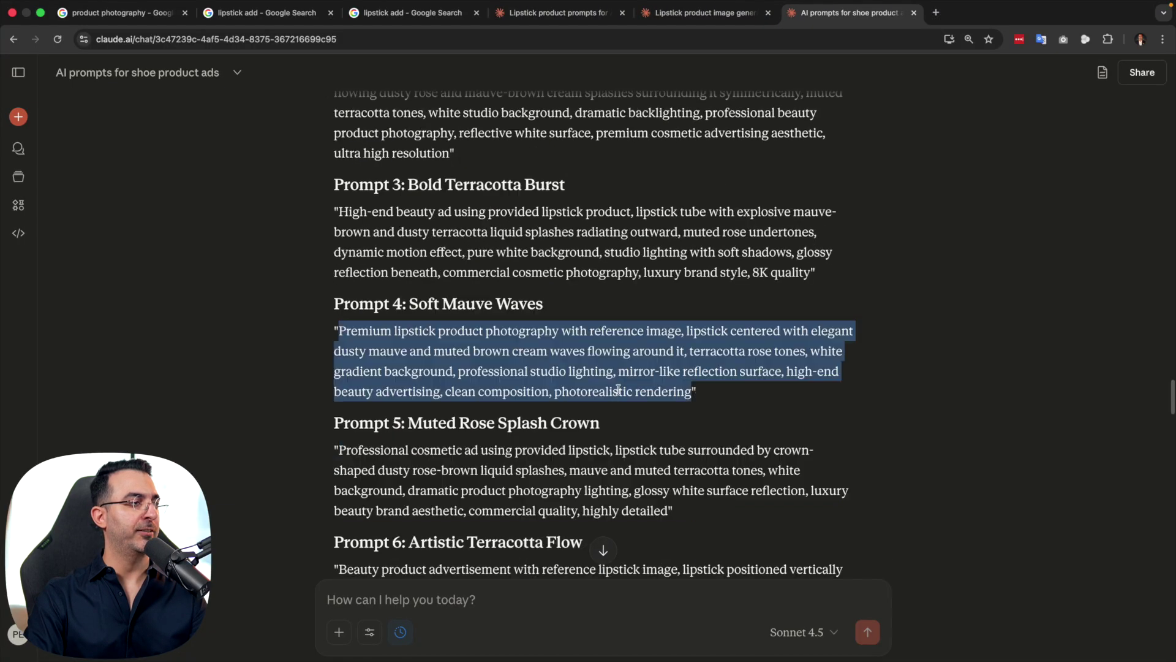
right_click(552, 335)
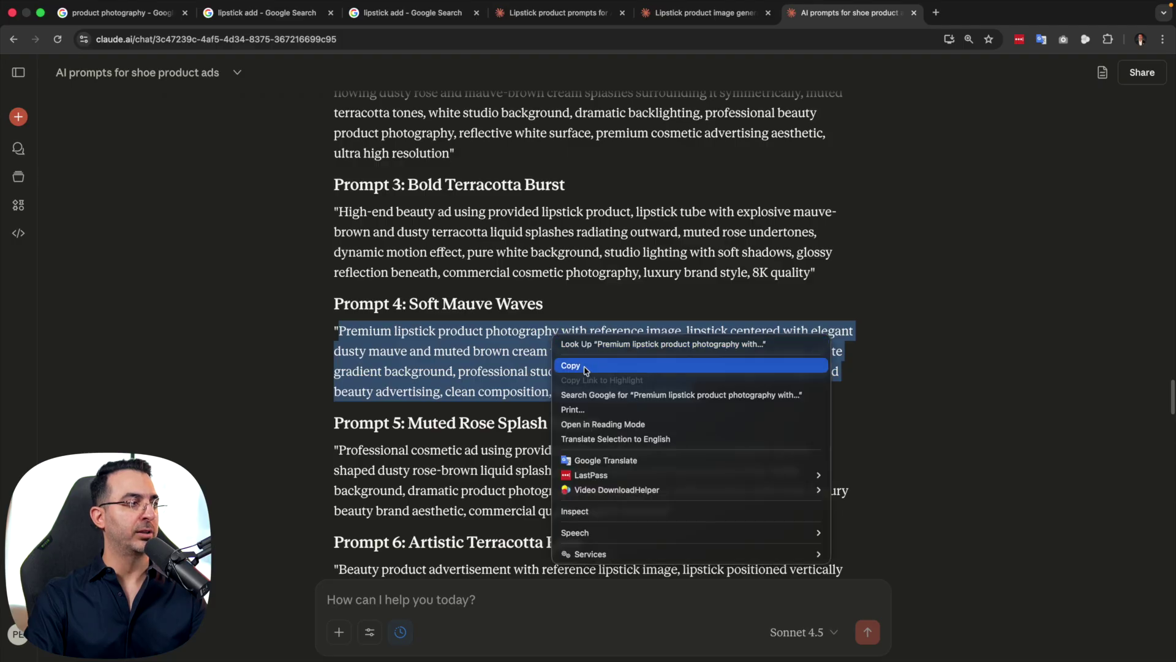
left_click(587, 367)
key("super+Tab")
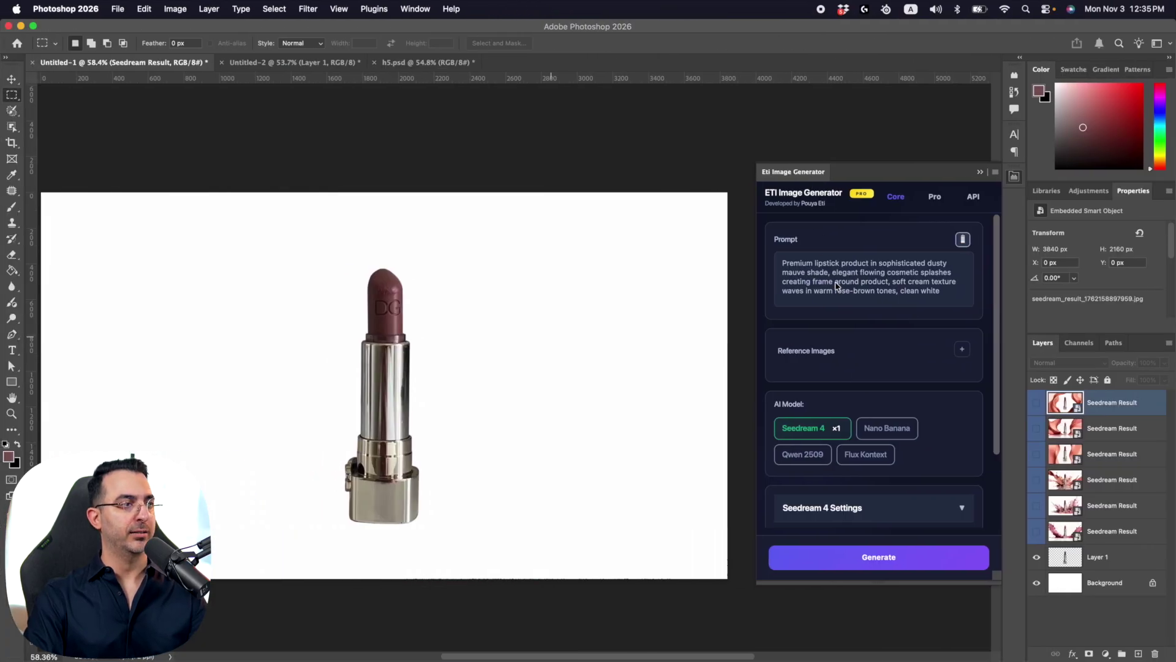
left_click(806, 264)
key("super+a")
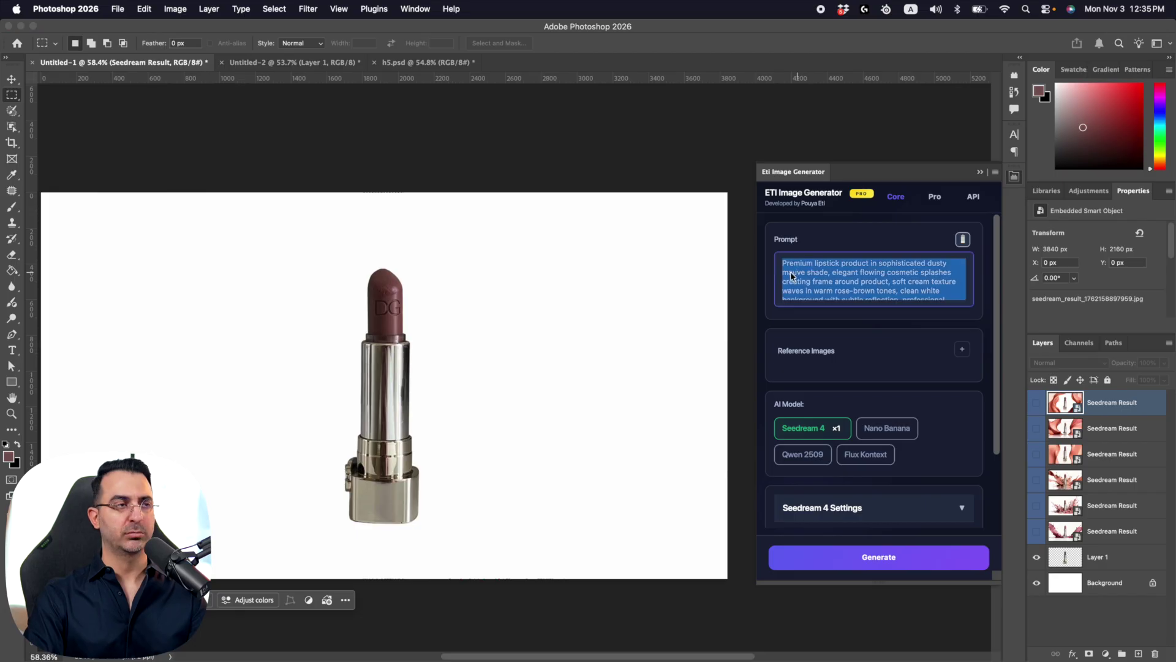
key("super+v")
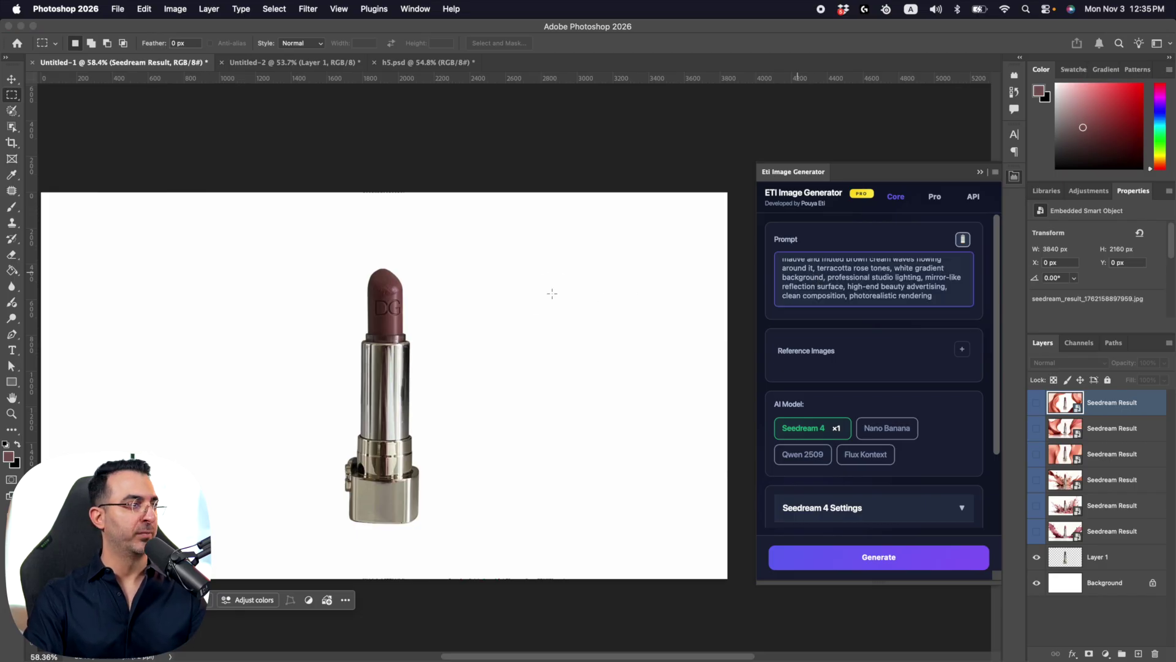
- Select the whole canvas and generate a Seedream 4 scene from the Soft Mauve Waves prompt
left_click(552, 293)
key("super+a")
left_click(897, 566)
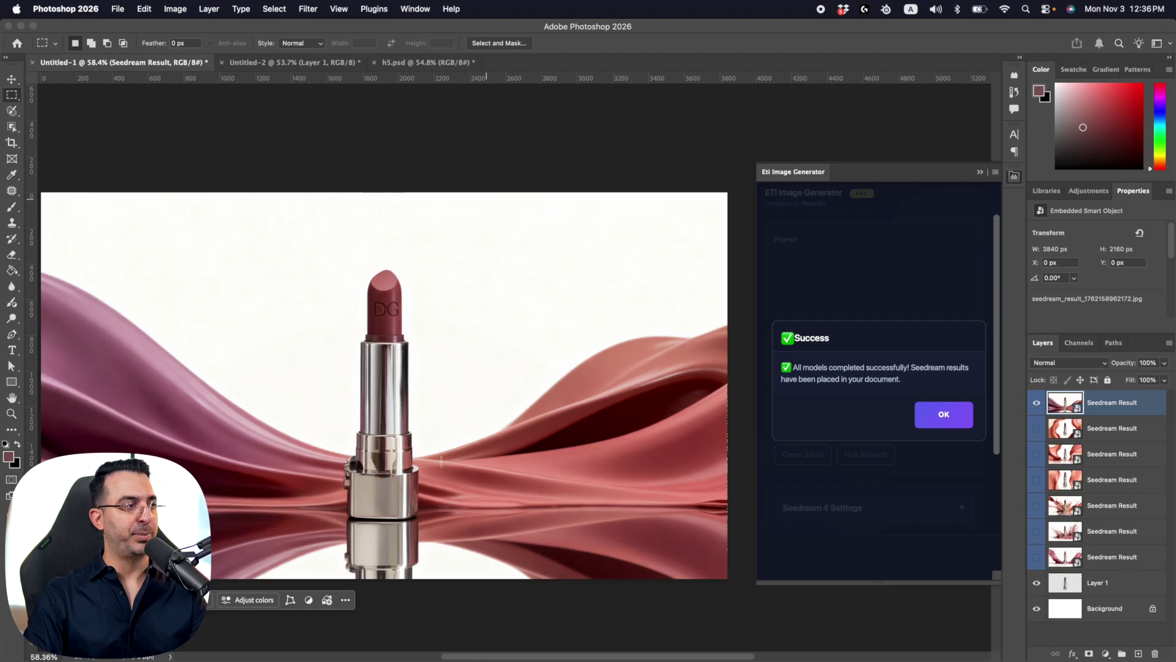
left_click(919, 421)
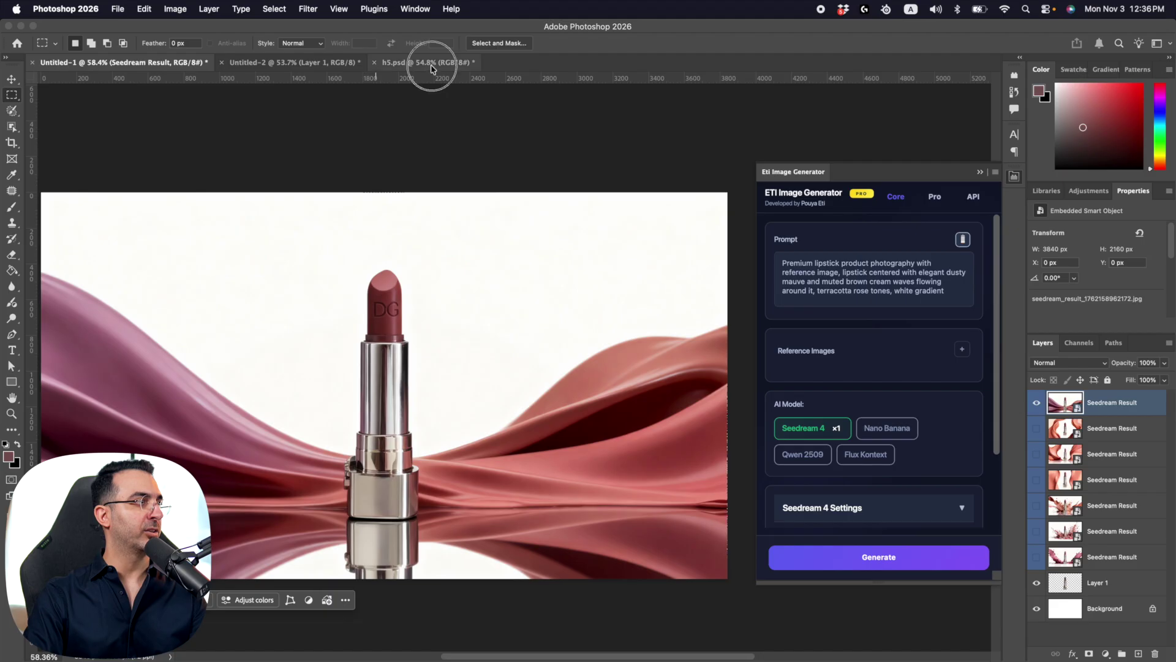
- View the earlier lipstick splash scene in h5.psd for comparison and return to the Untitled-1 document
left_click(432, 62)
left_click_drag(711, 311, 603, 303)
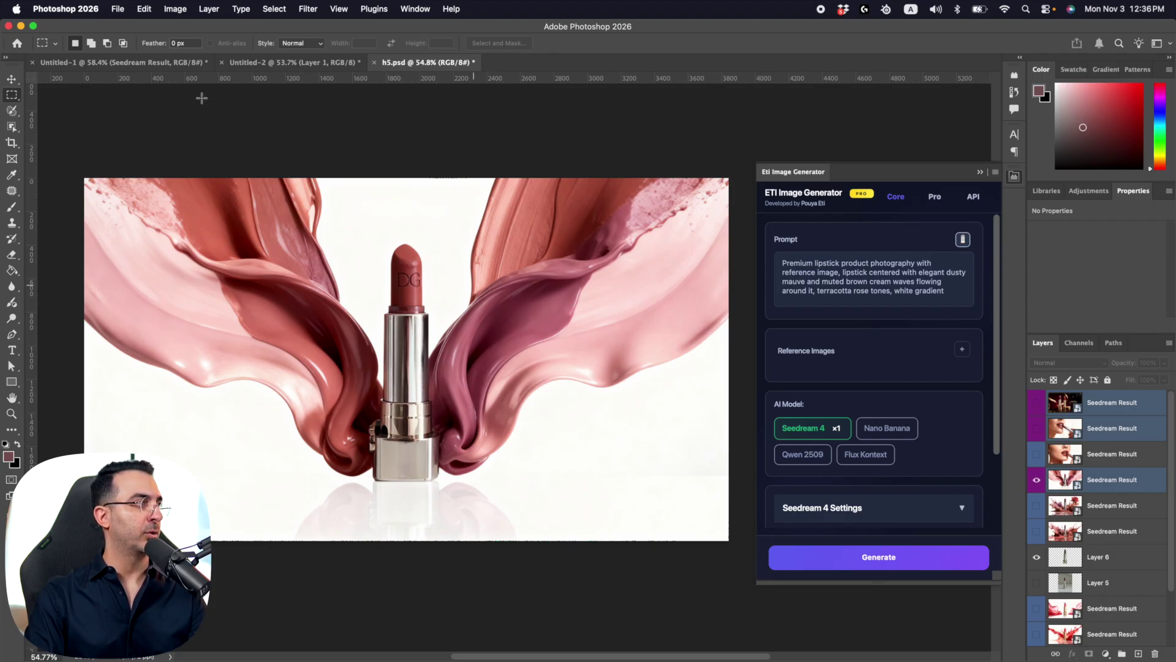
left_click(174, 62)
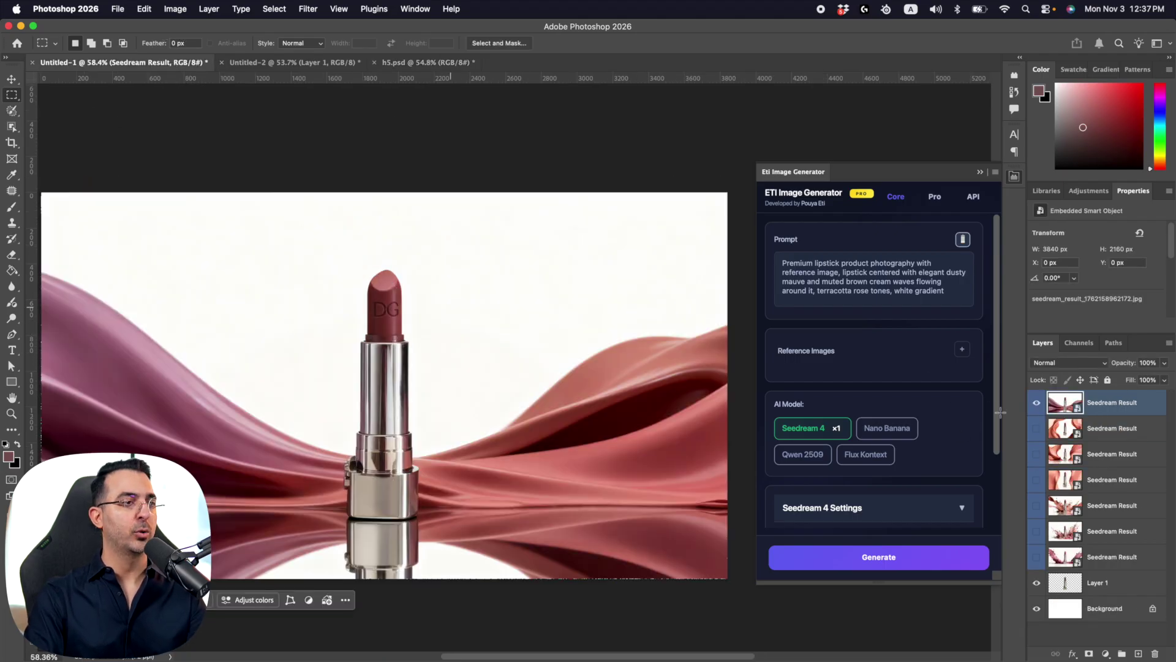
- Switch to the browser and copy the image of a lady applying lipstick from the Google image results
key("ctrl+Right")
left_click(255, 16)
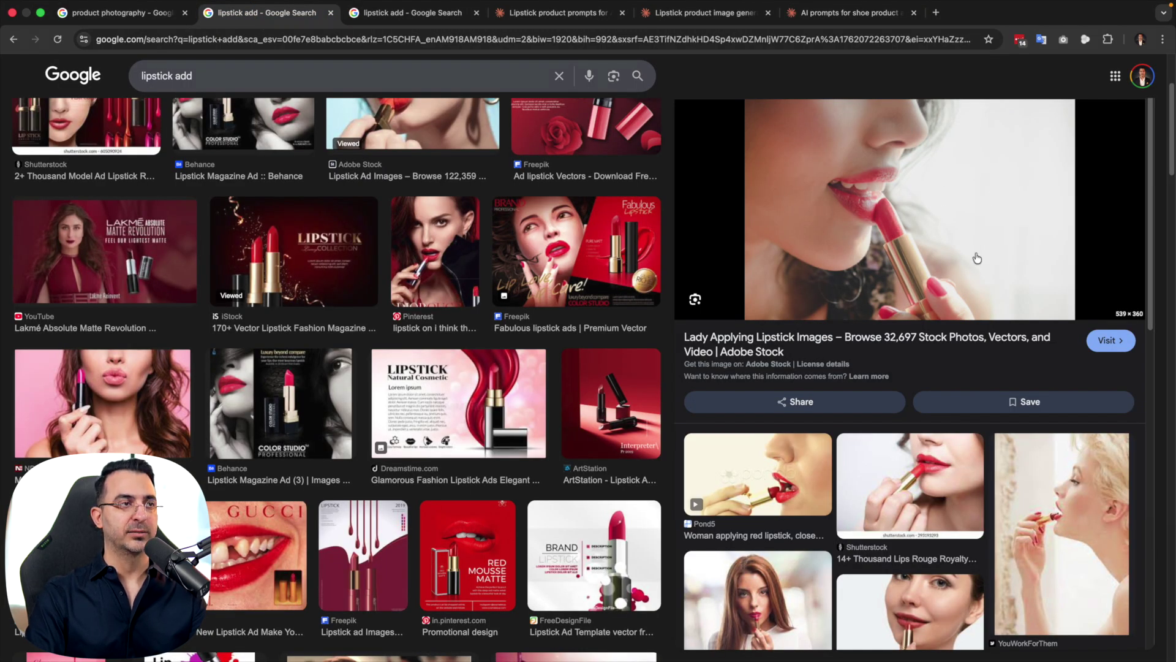
right_click(924, 162)
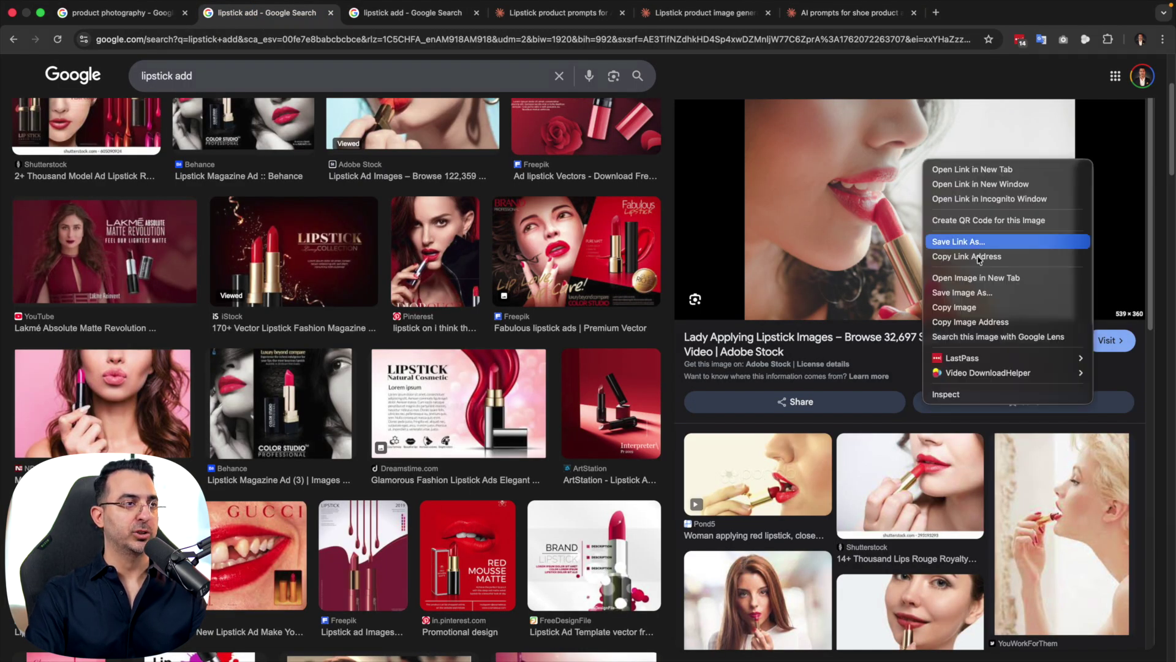
left_click(962, 305)
- Send the copied image to the lipstick prompts Claude chat with "Now for the same lipstick try this ad image but with our lipstick color."
left_click(553, 16)
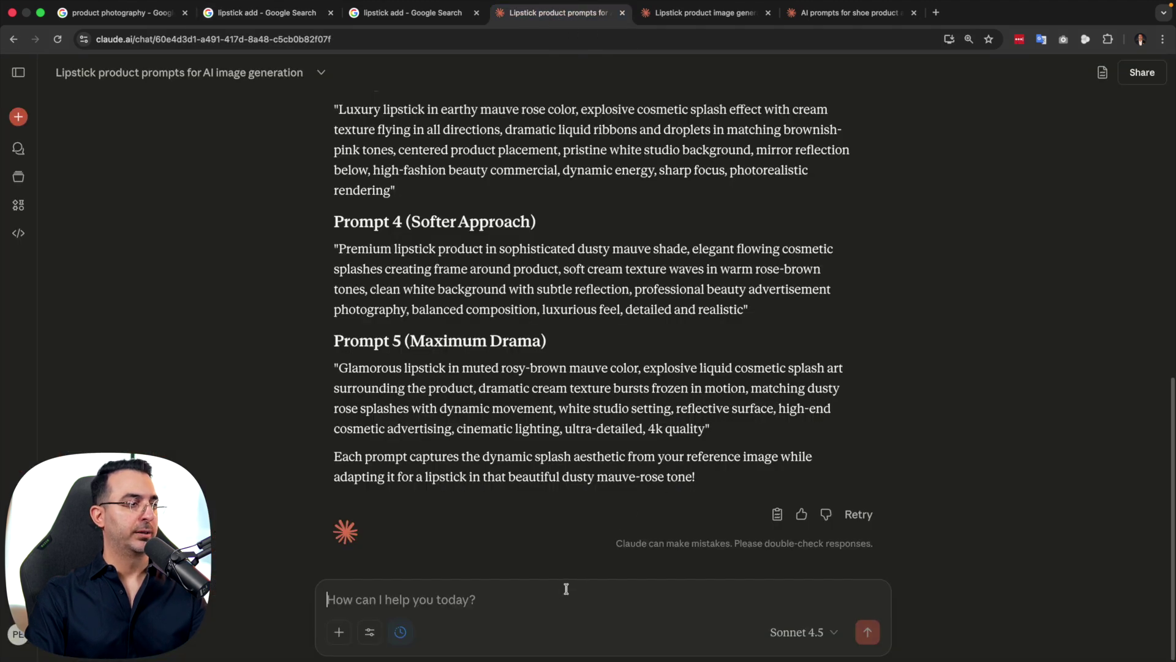
key("super+v")
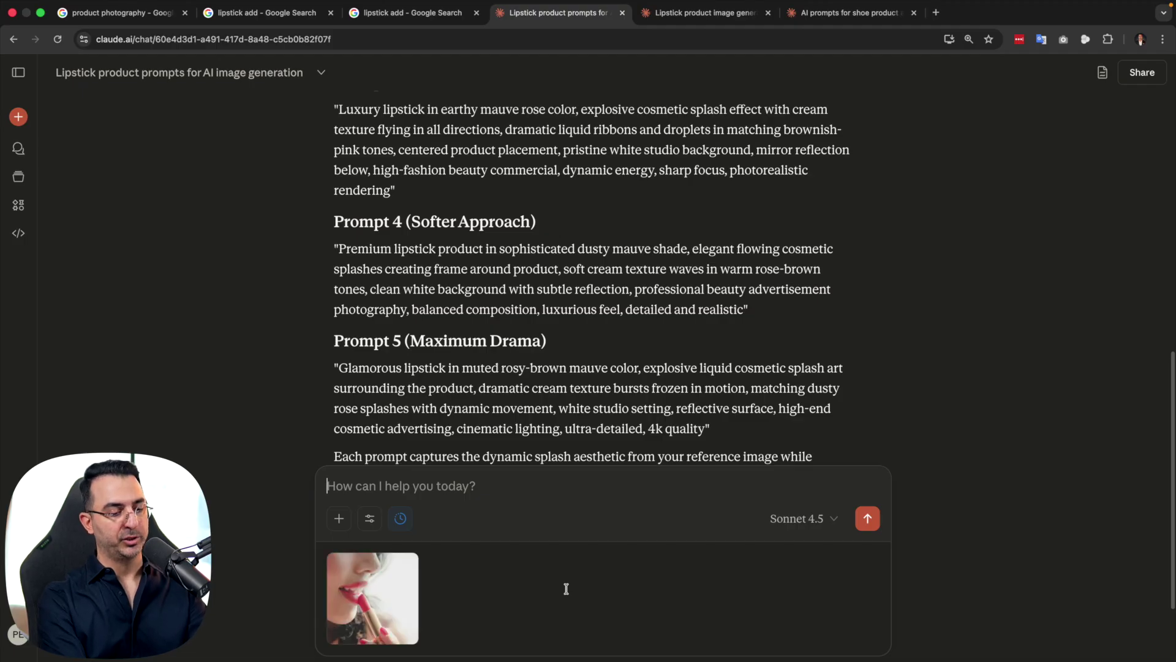
key("super+v")
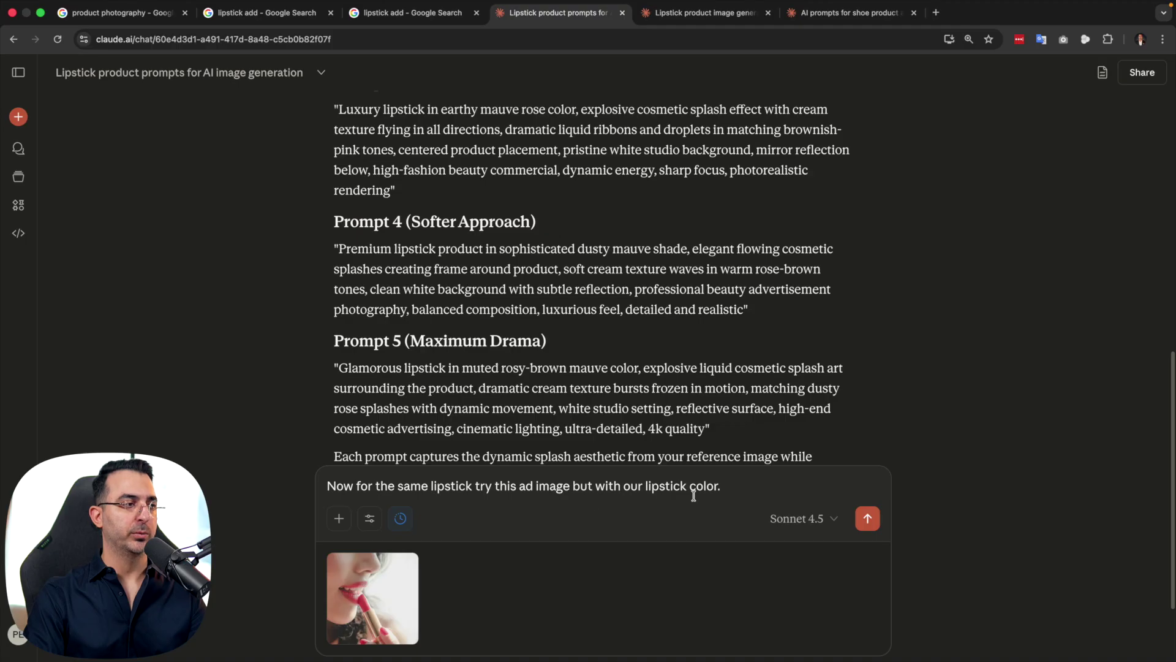
left_click(867, 518)
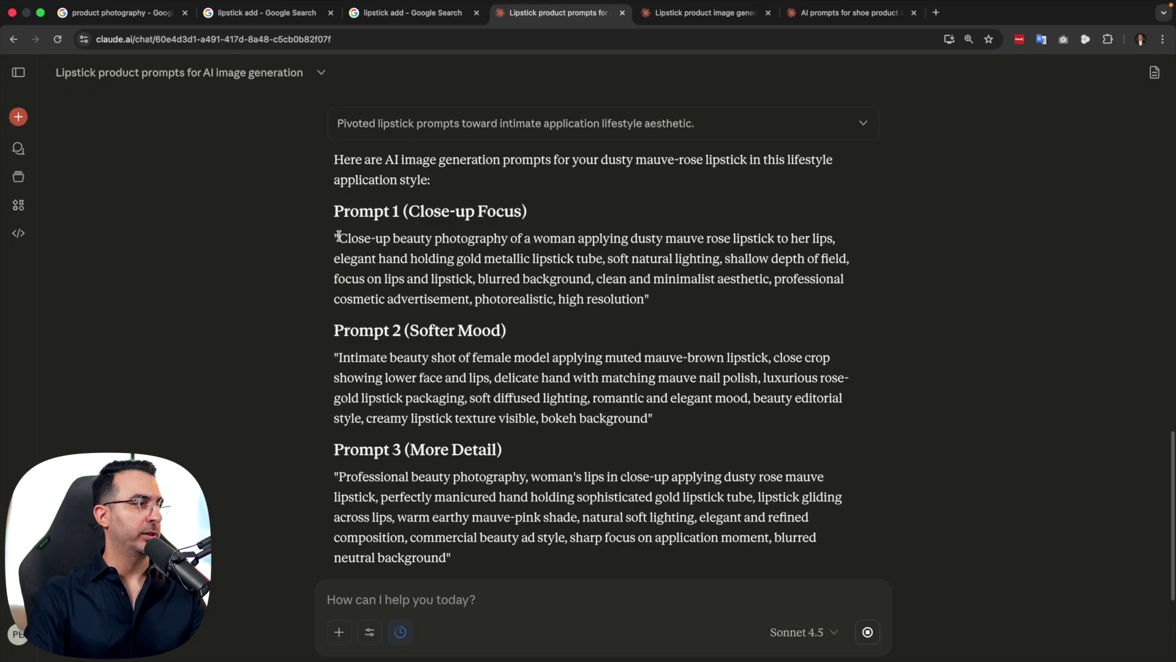
- Generate a Seedream 4 scene over the whole Photoshop canvas using Prompt 1 (Close-up Focus) copied from Claude
left_click_drag(336, 232, 639, 304)
key("ctrl+Left")
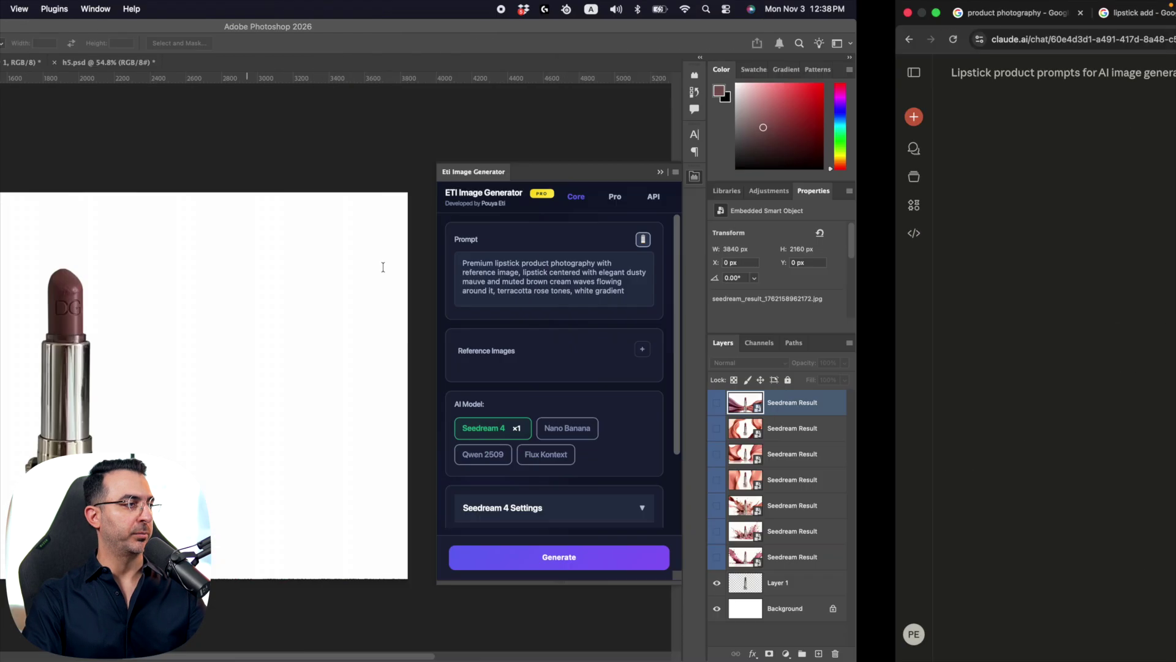
key("super+a")
left_click(887, 274)
key("super+a")
key("super+v")
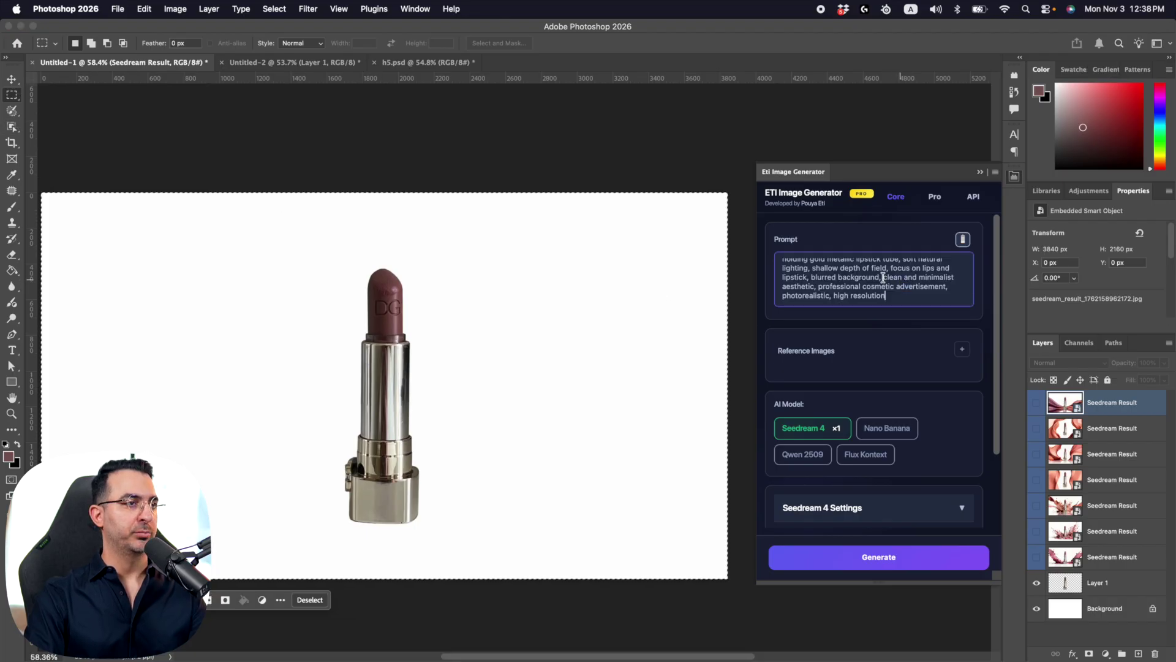
left_click(892, 562)
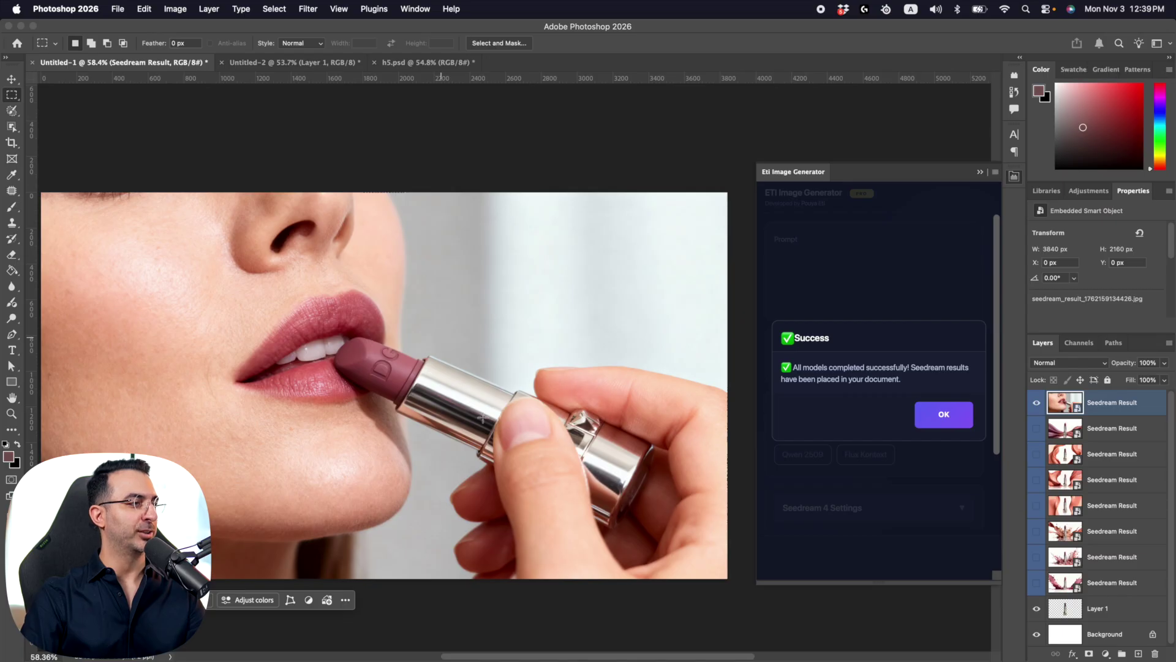
left_click(941, 412)
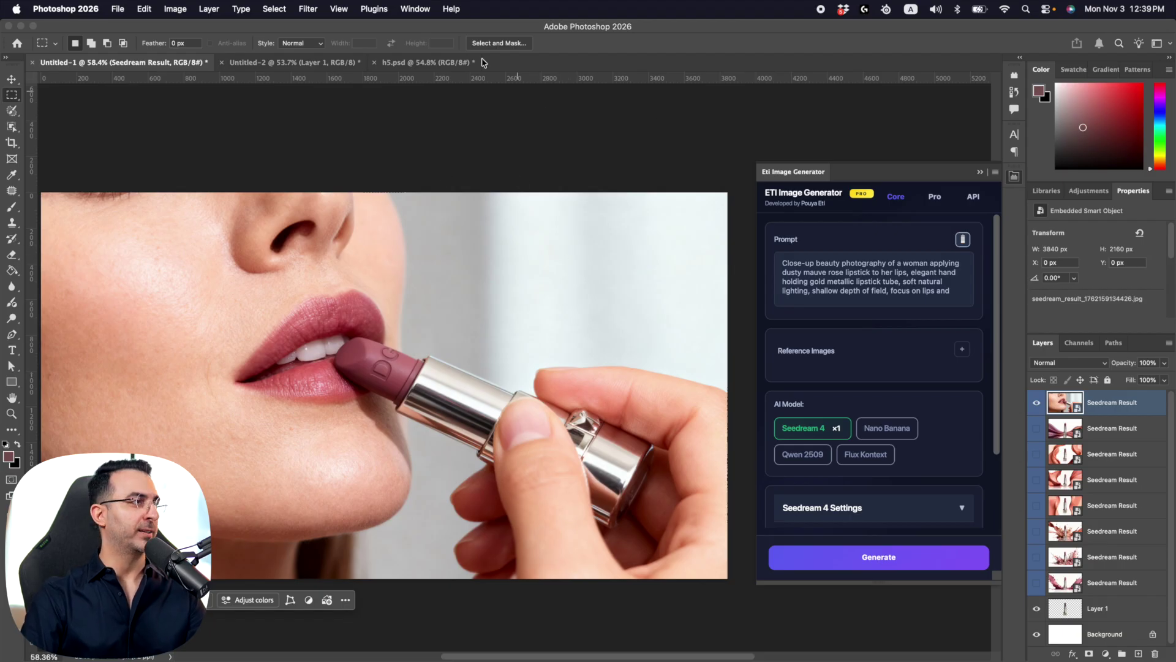
- Show the close-up lipstick application result in h5.psd for comparison and return to the Untitled-1 document
left_click(425, 62)
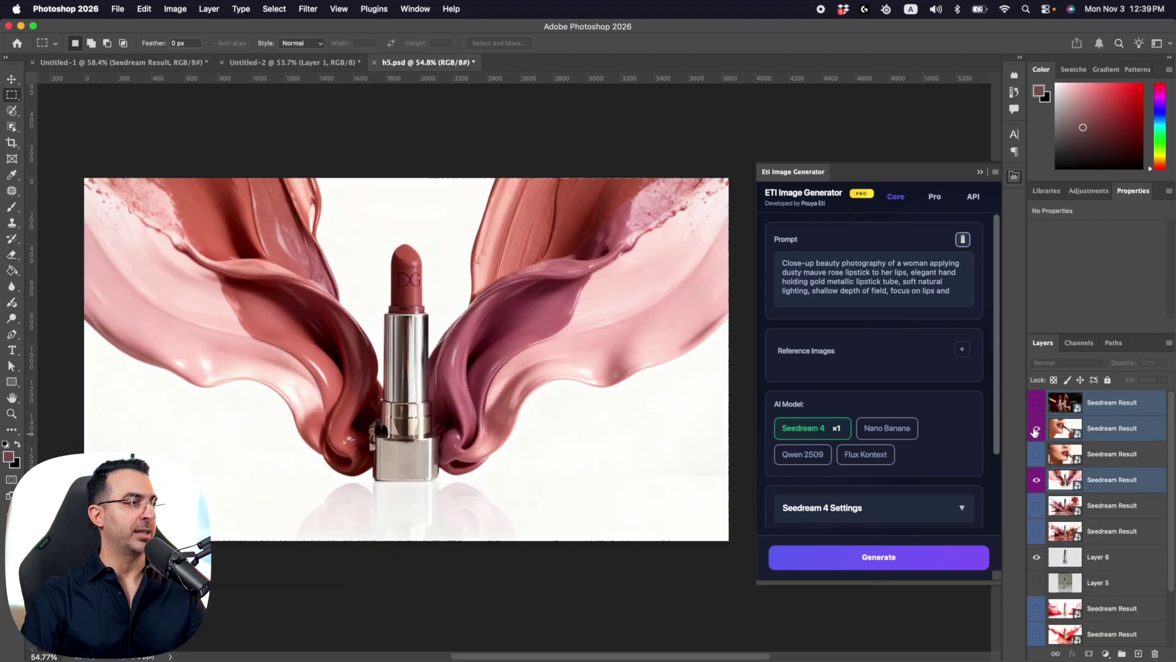
left_click(1036, 428)
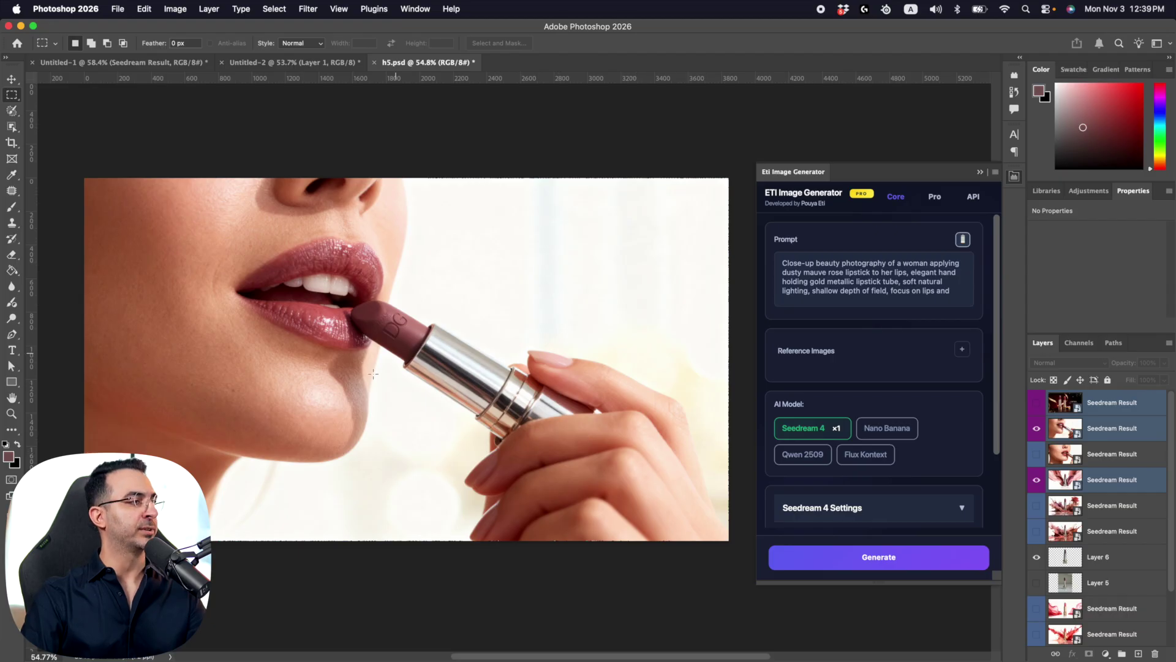
left_click(166, 61)
- Switch to the browser and copy the dark red "Lipstick Luxury Collection" ad image from the Google image results
key("ctrl+Right")
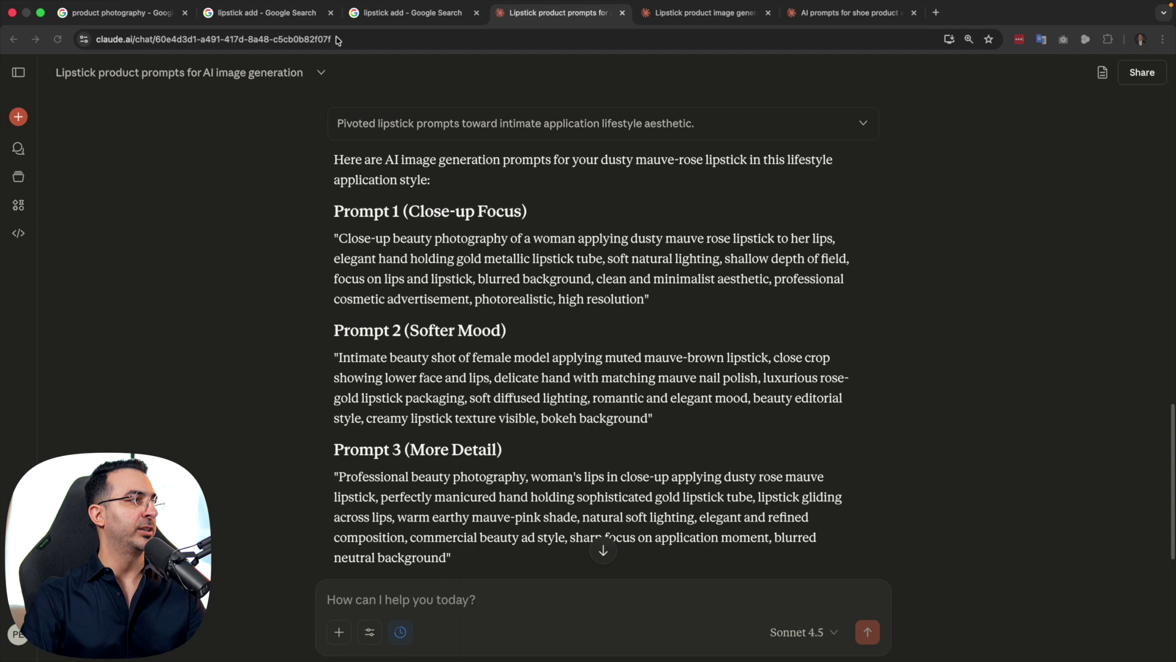
left_click(395, 15)
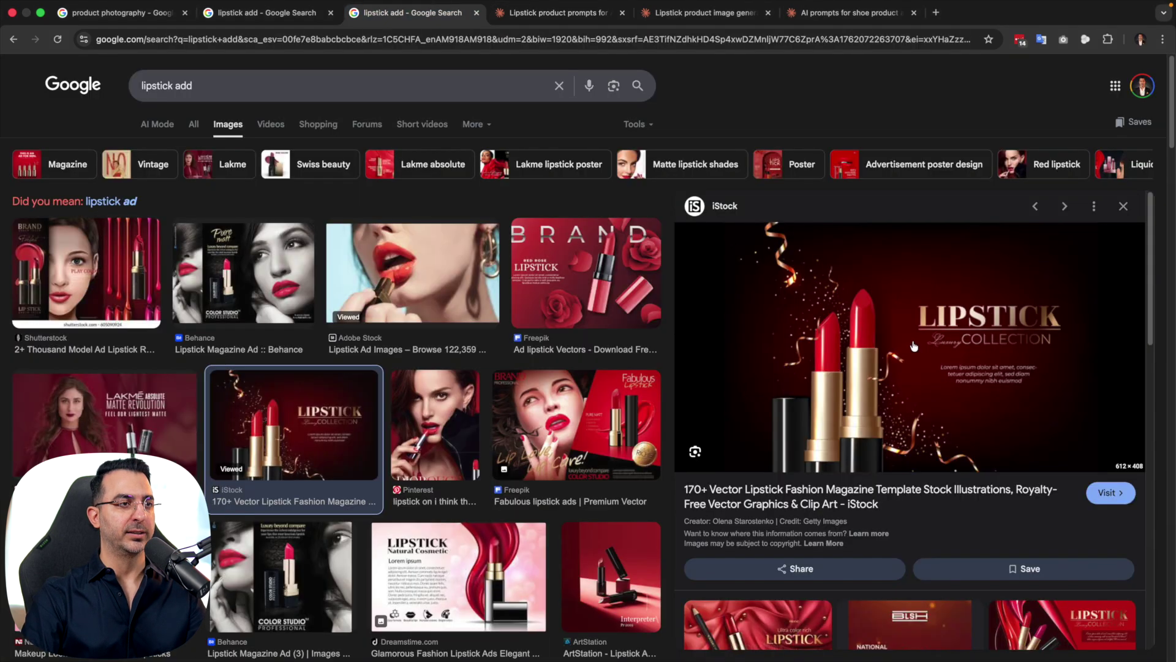
right_click(907, 328)
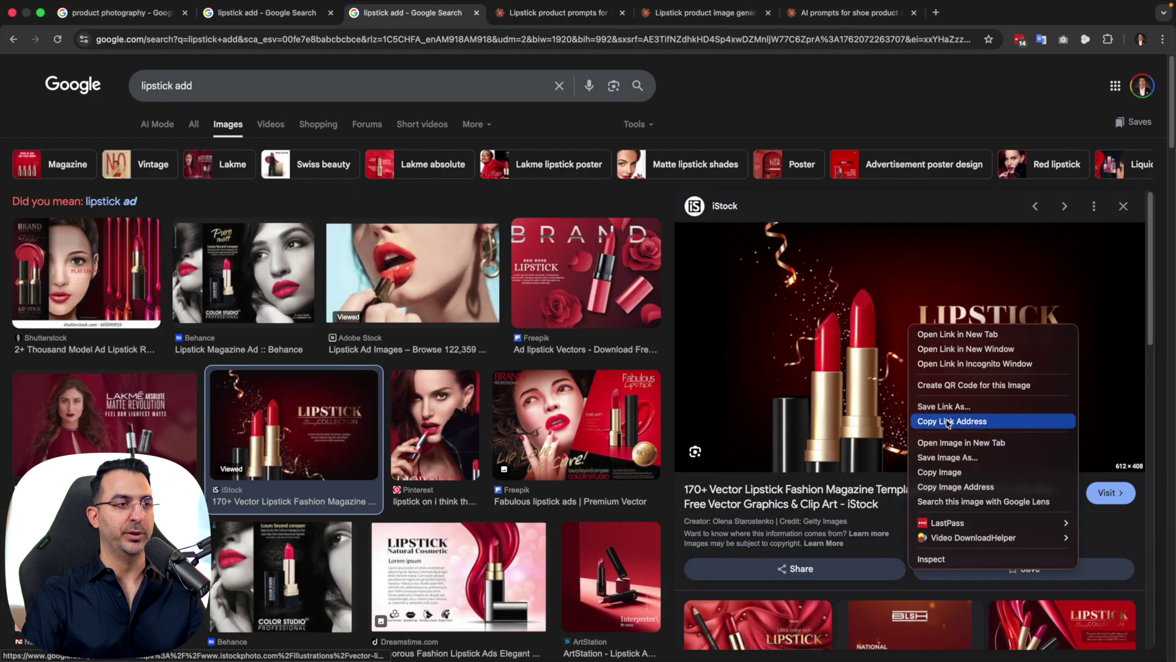
left_click(950, 472)
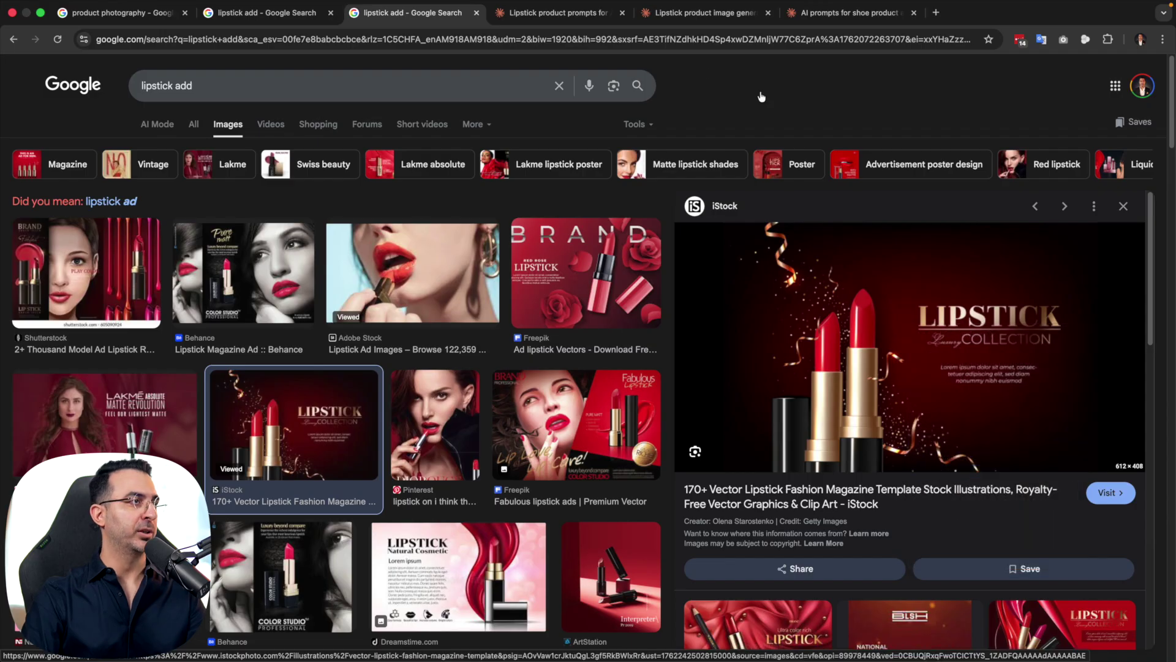
- Send the copied luxury ad image to the lipstick prompts Claude chat with the message "now this kind of ads image"
left_click(568, 15)
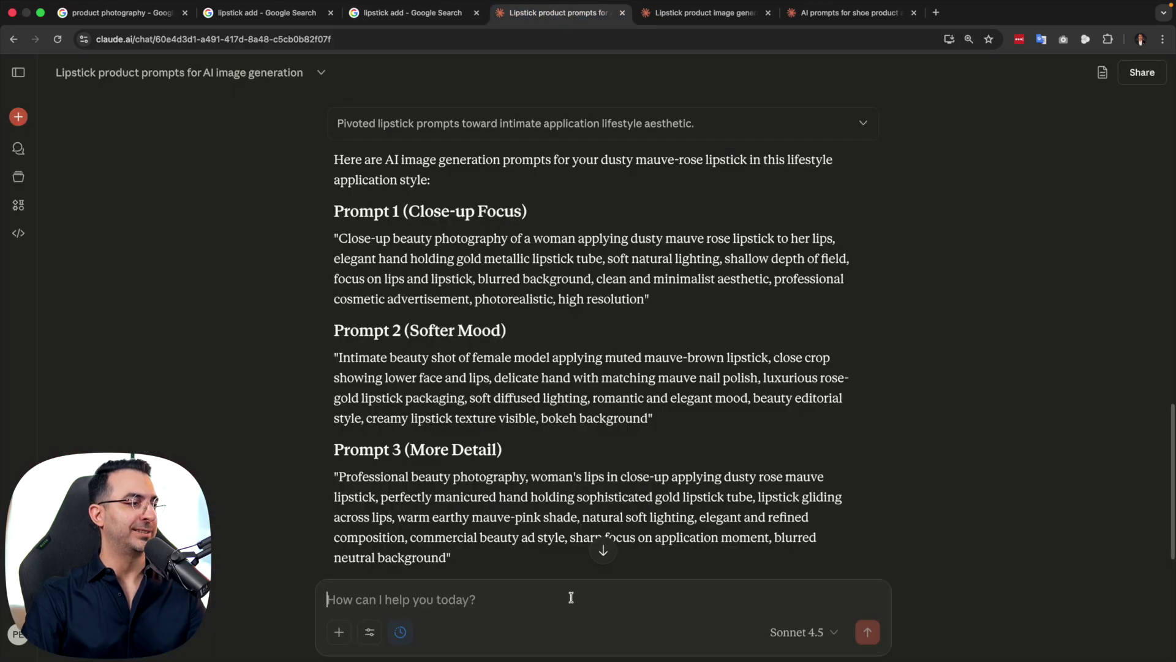
key("super+v")
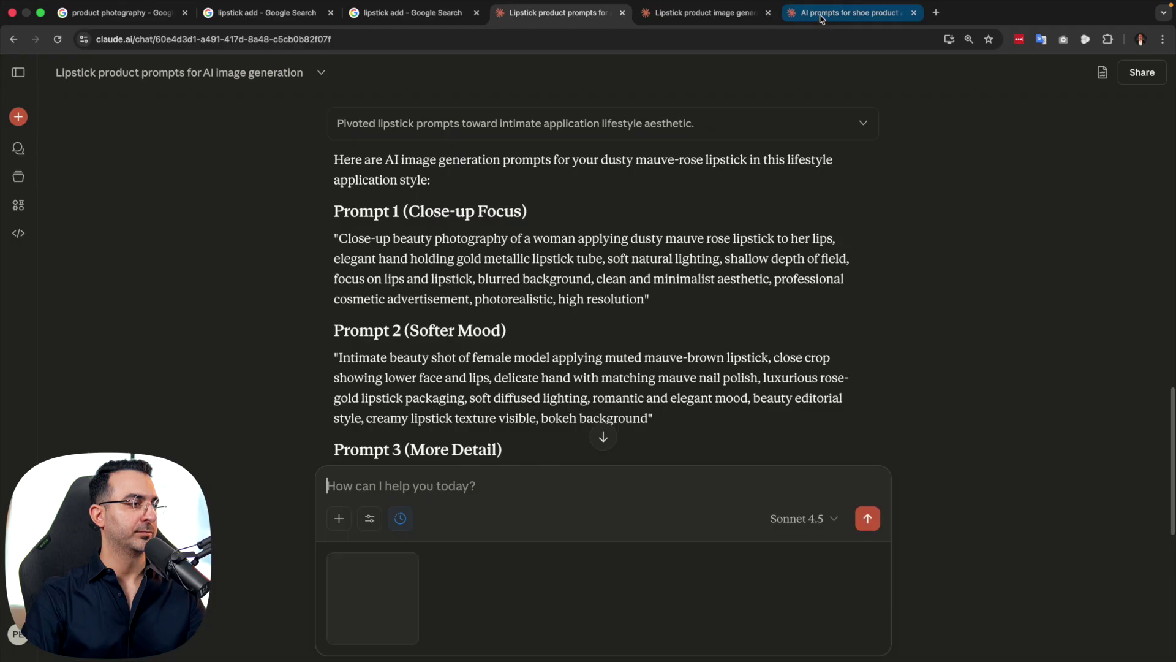
type("now this kind of ads image")
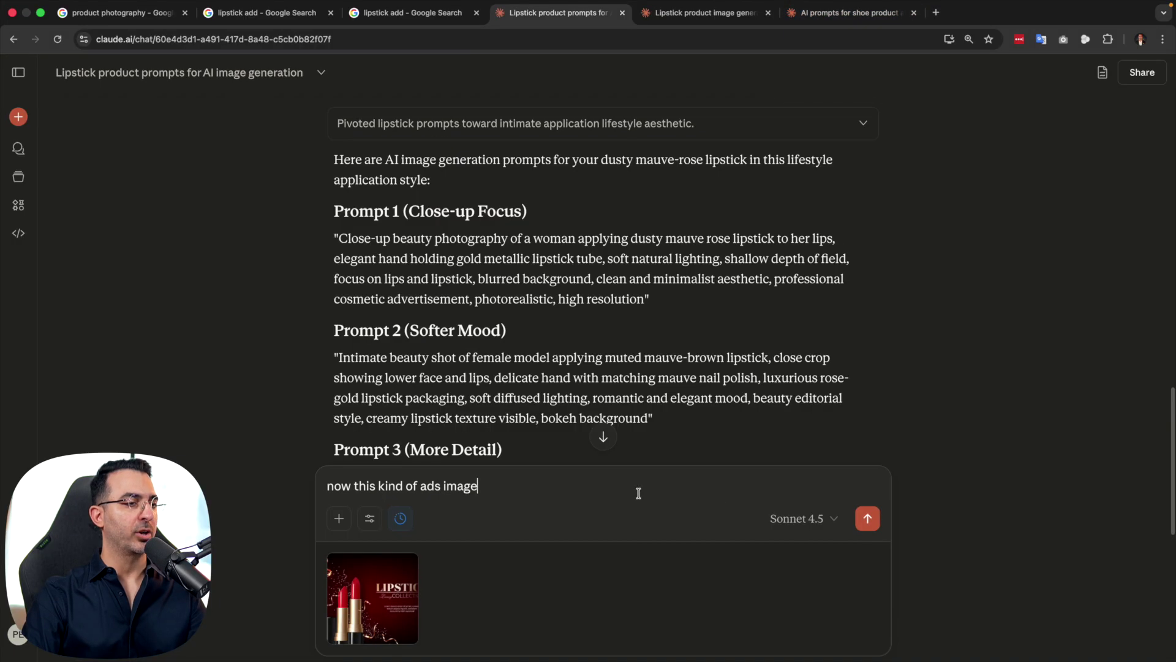
left_click(869, 521)
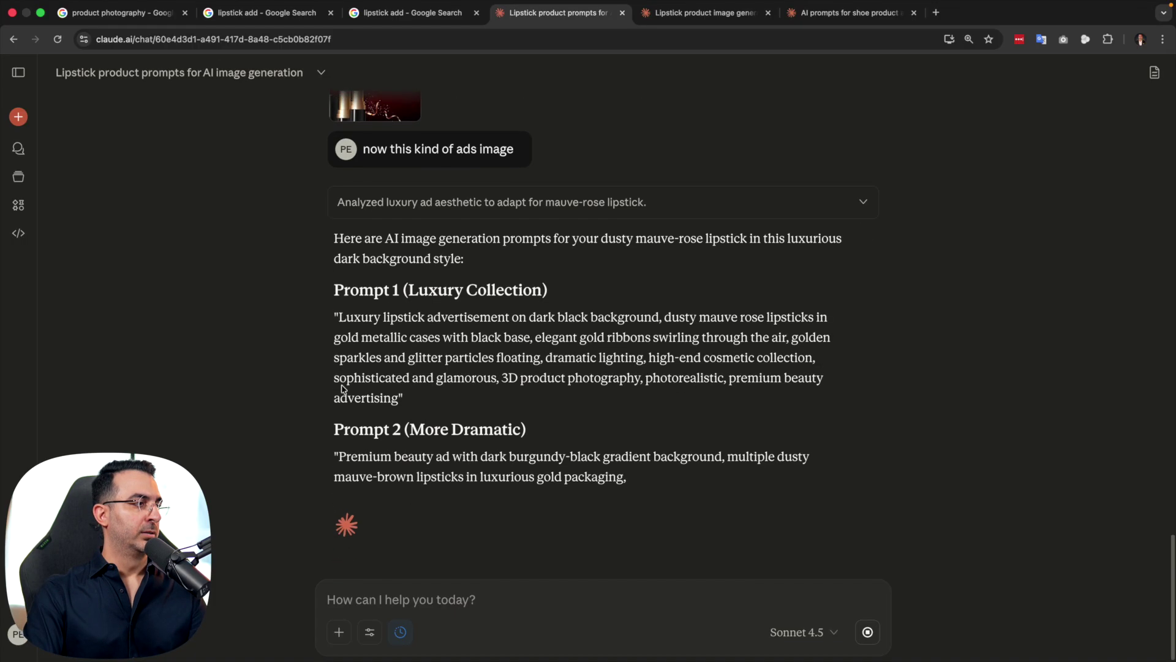
- Hide the lip close-up result in Photoshop and generate a Seedream 4 scene over the whole canvas using Prompt 1 (Luxury Collection) copied from Claude
left_click_drag(338, 315, 398, 397)
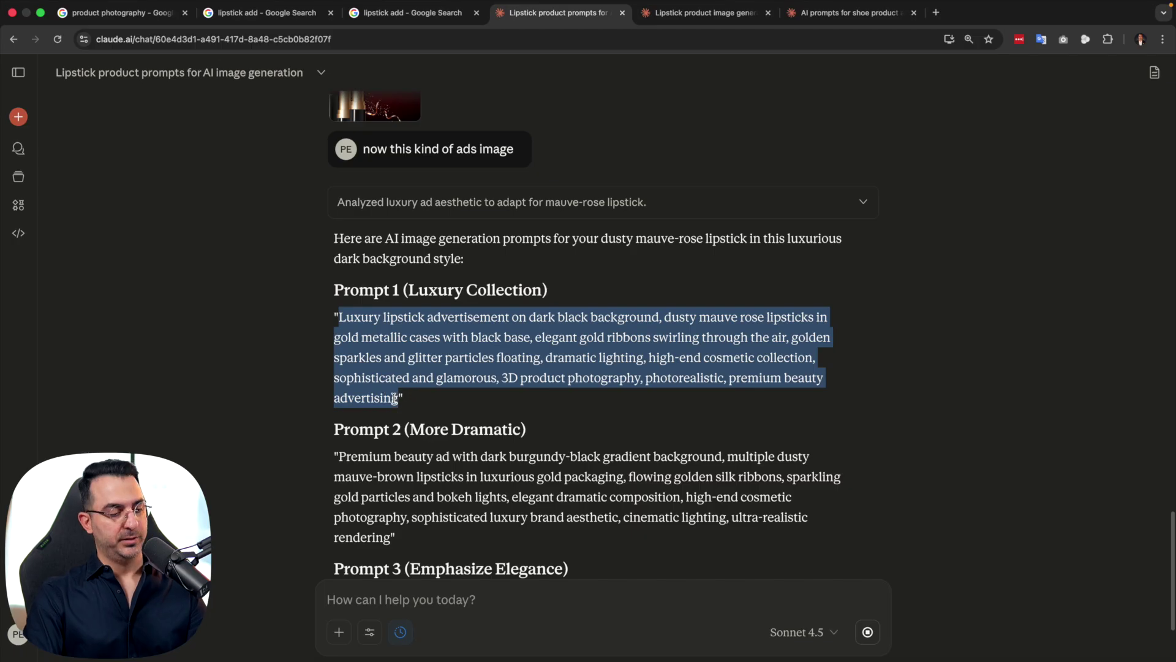
key("ctrl+Left")
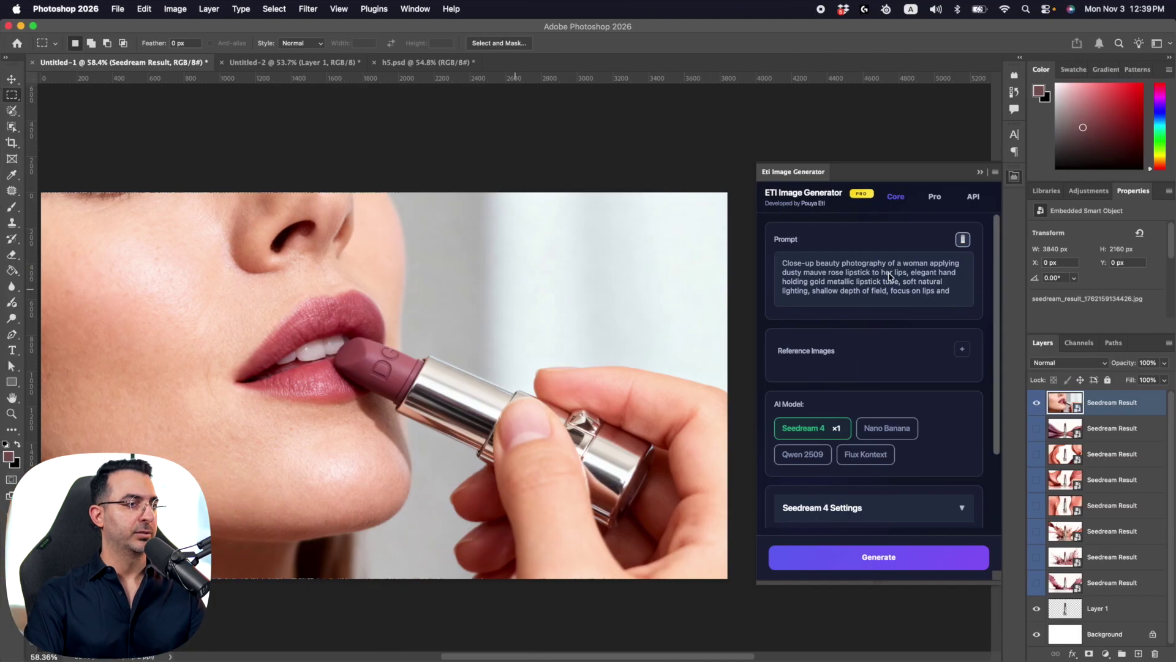
left_click(1036, 402)
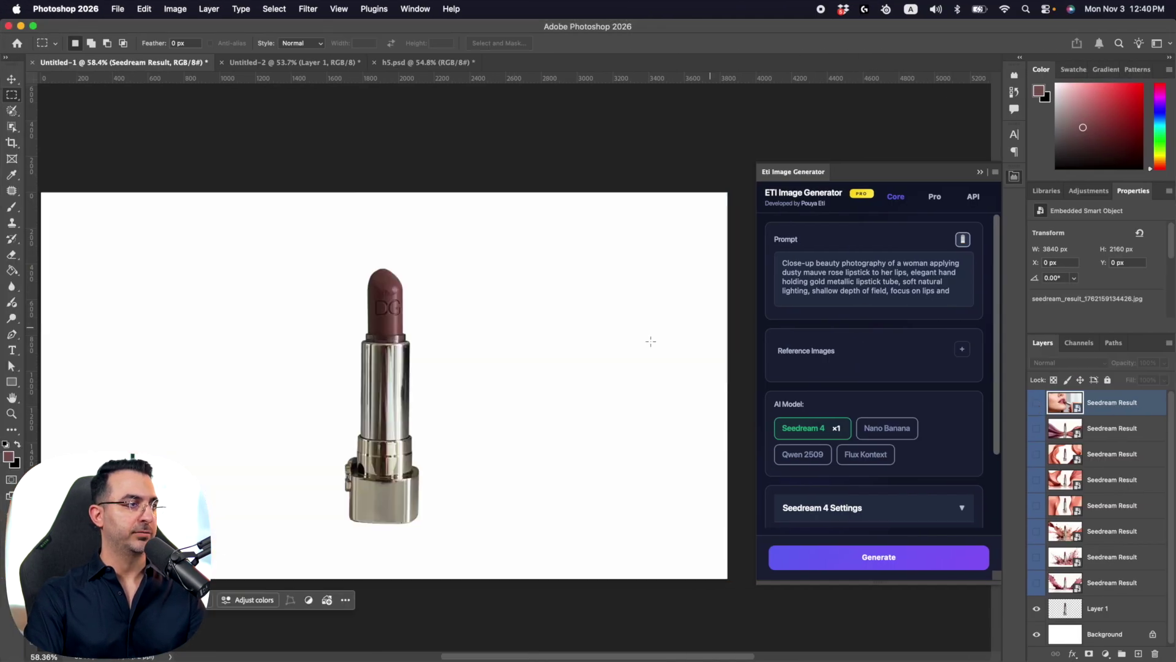
key("cmd+a")
left_click(847, 287)
key("cmd+a")
key("cmd+v")
left_click(883, 558)
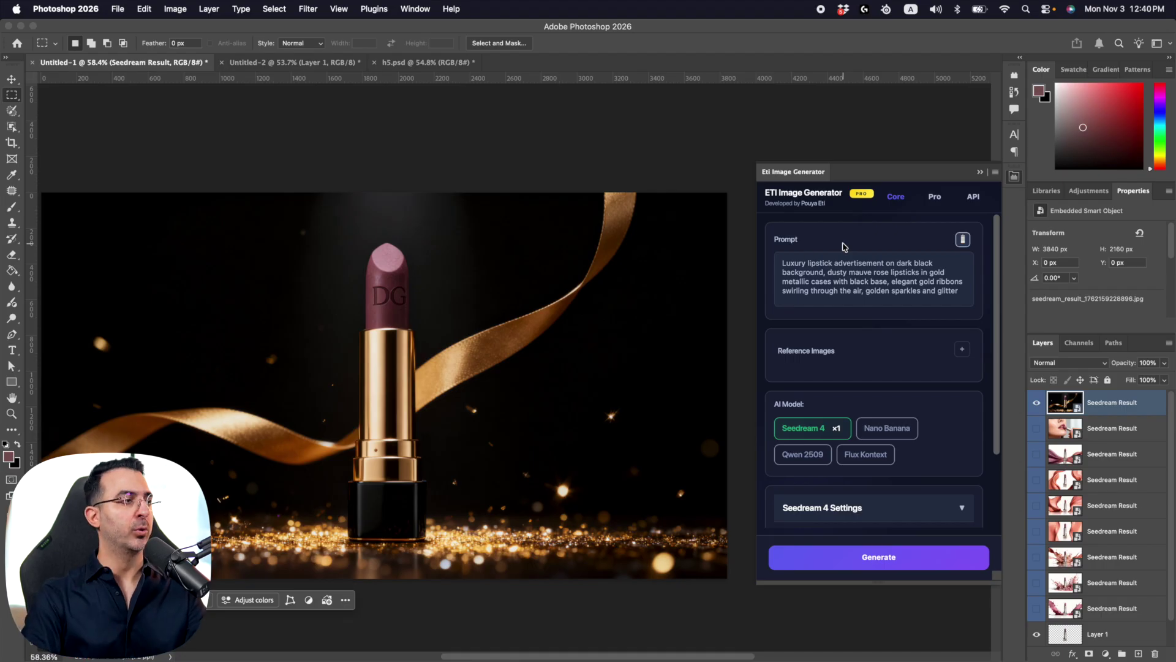
- Copy Prompt 2 (More Dramatic) from the Claude chat and replace the image generator's prompt in Photoshop with it
key("super+Tab")
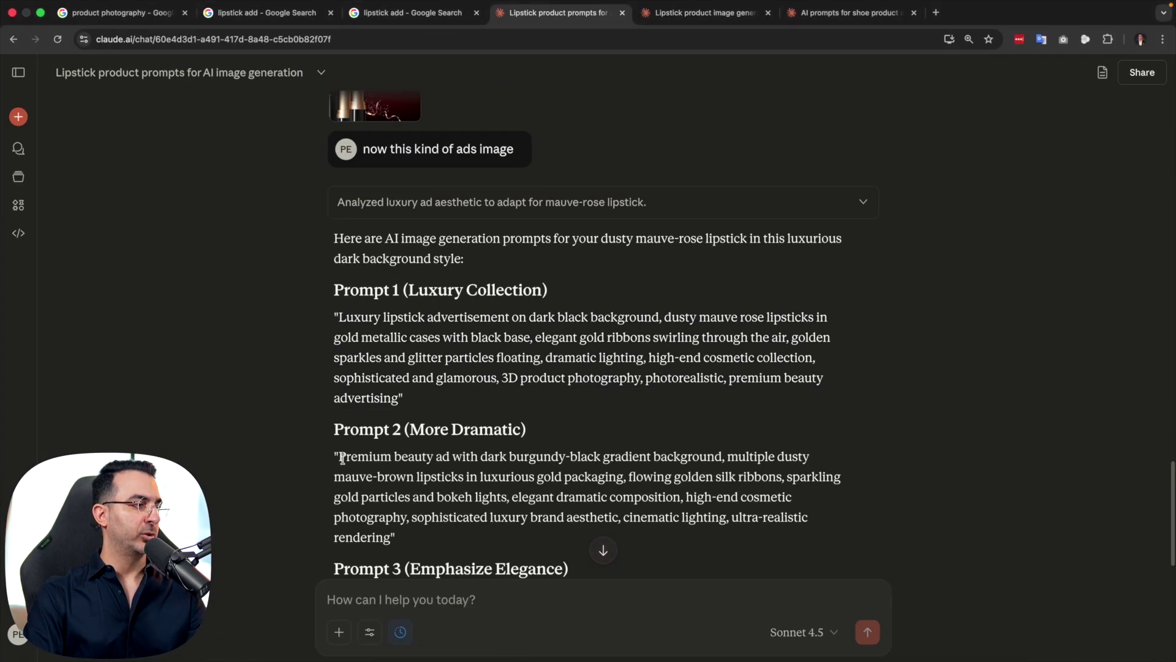
left_click_drag(337, 456, 388, 531)
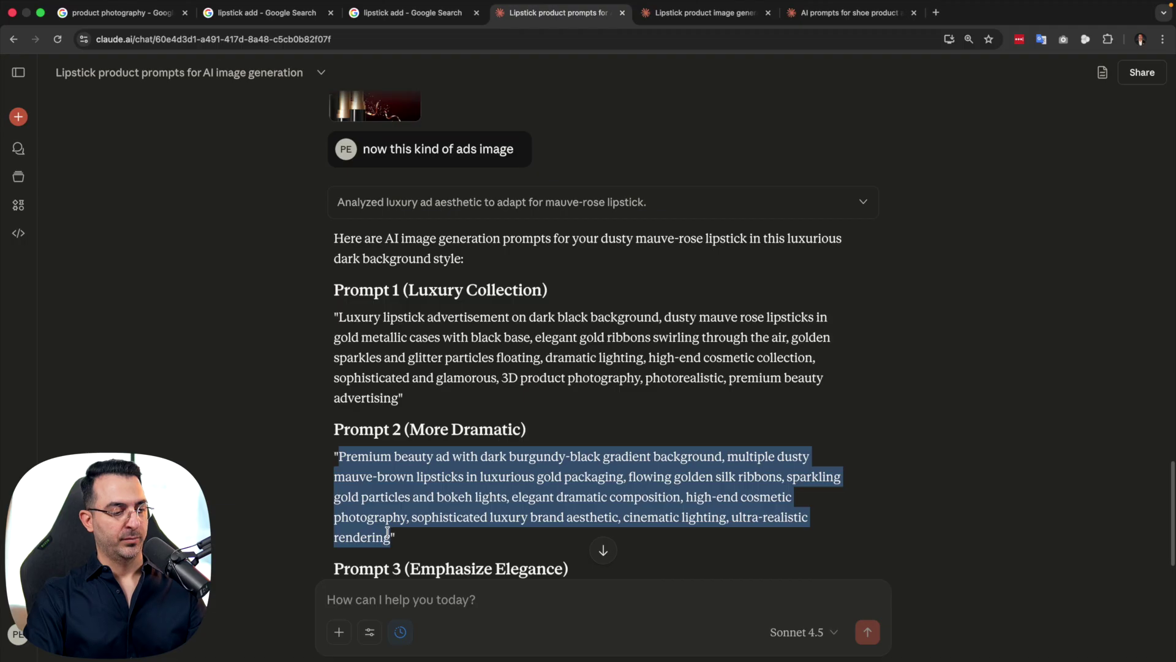
key("super+Tab")
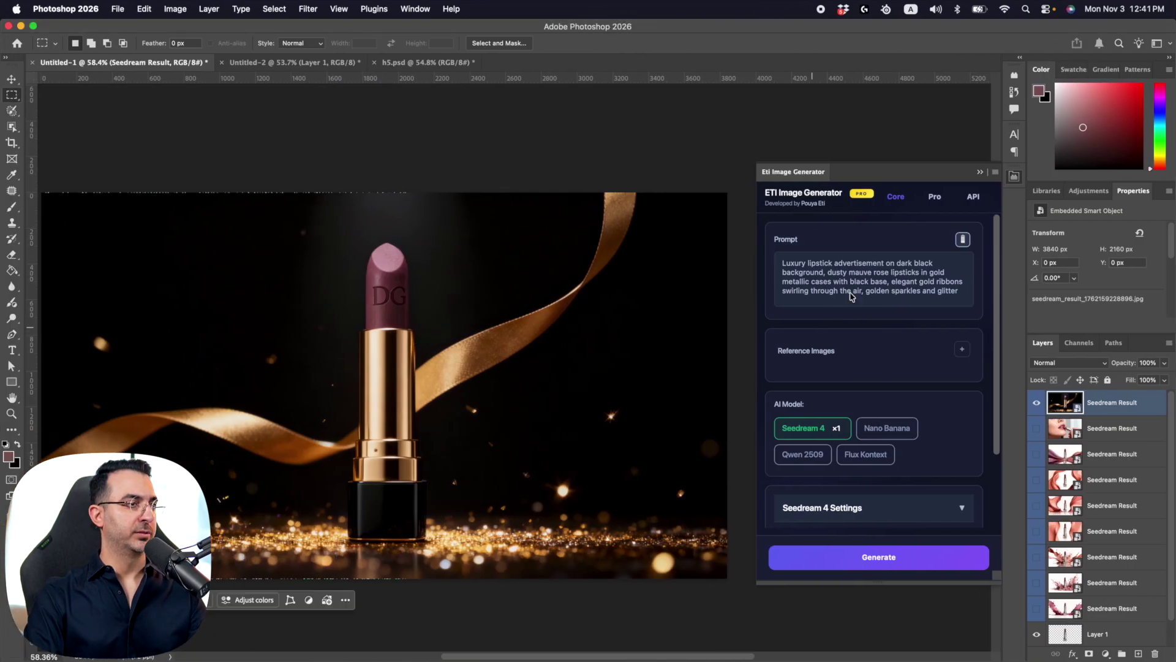
triple_click(860, 283)
left_click(543, 349)
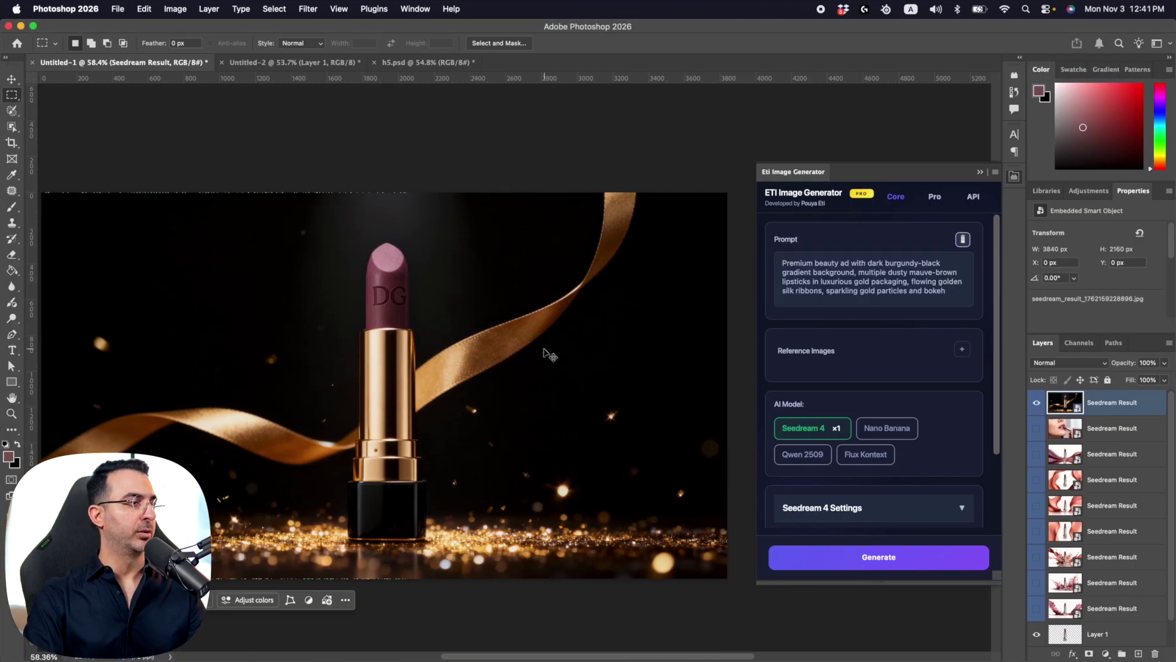
- Select the whole canvas, hide the black-and-gold single lipstick result, and generate a new scene with Seedream 4
key("super+a")
left_click(1035, 400)
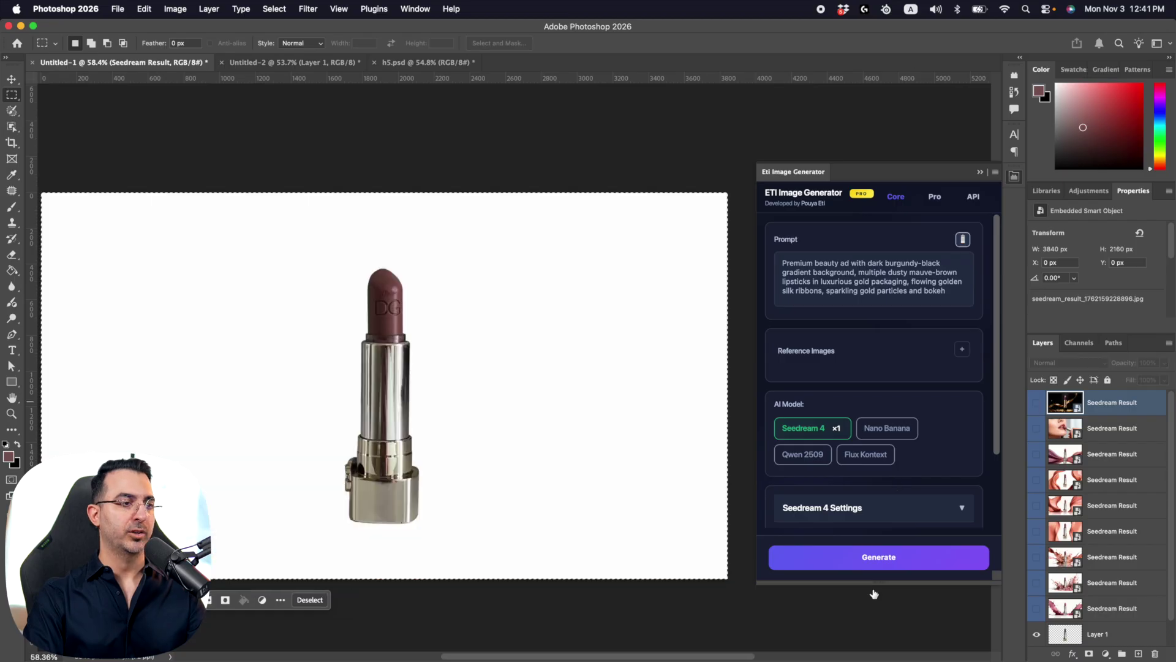
left_click(898, 558)
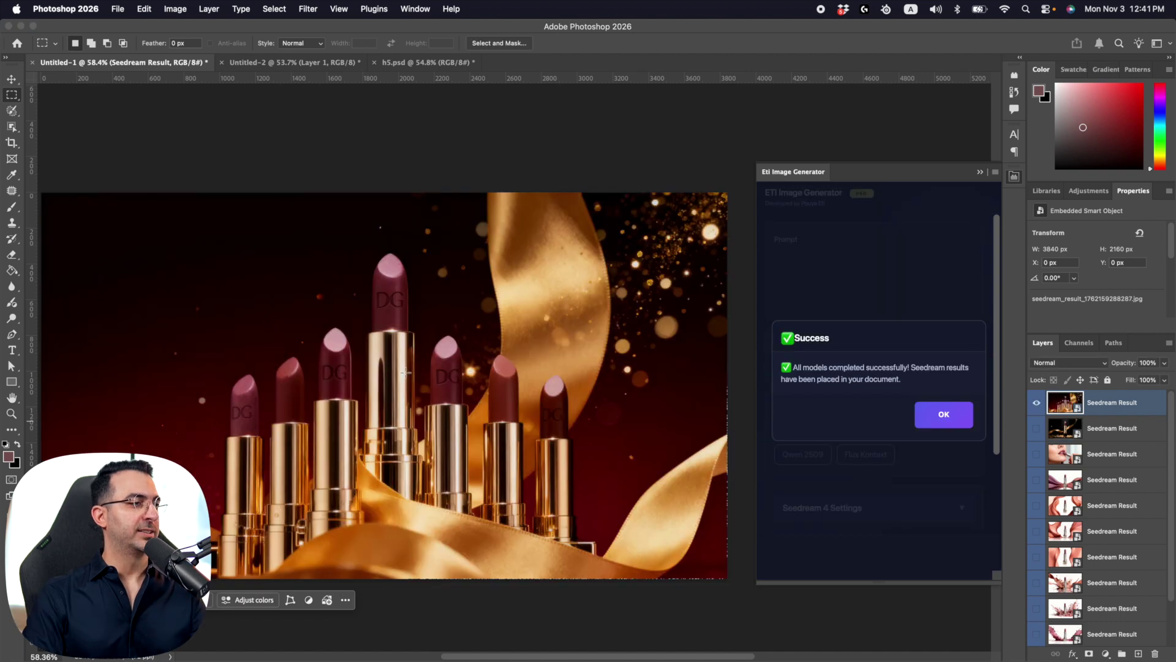
left_click(937, 416)
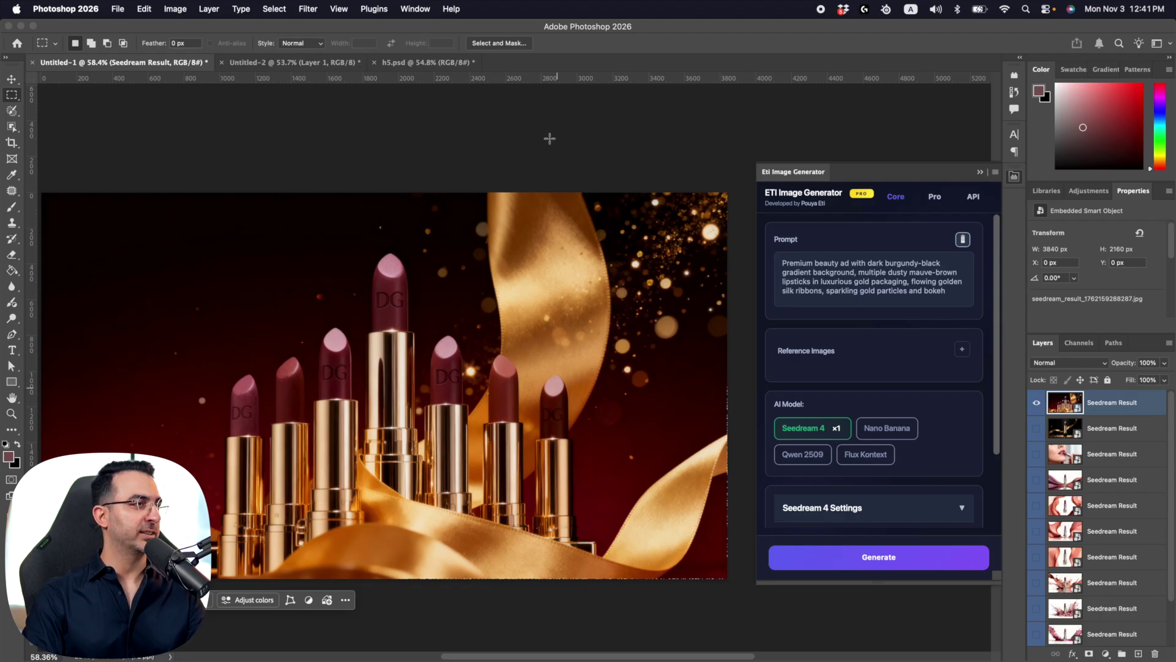
- Show the luxury collection result in h5.psd for comparison, and return to Untitled-1 to review its stack of generated layers
left_click(428, 62)
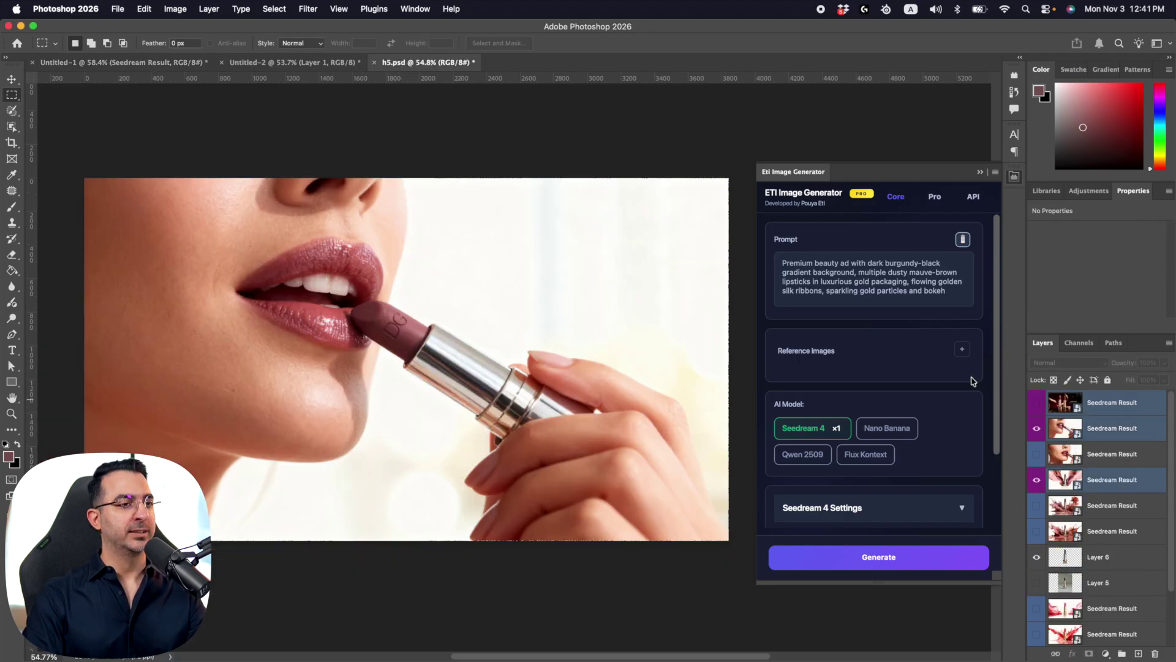
left_click(1035, 403)
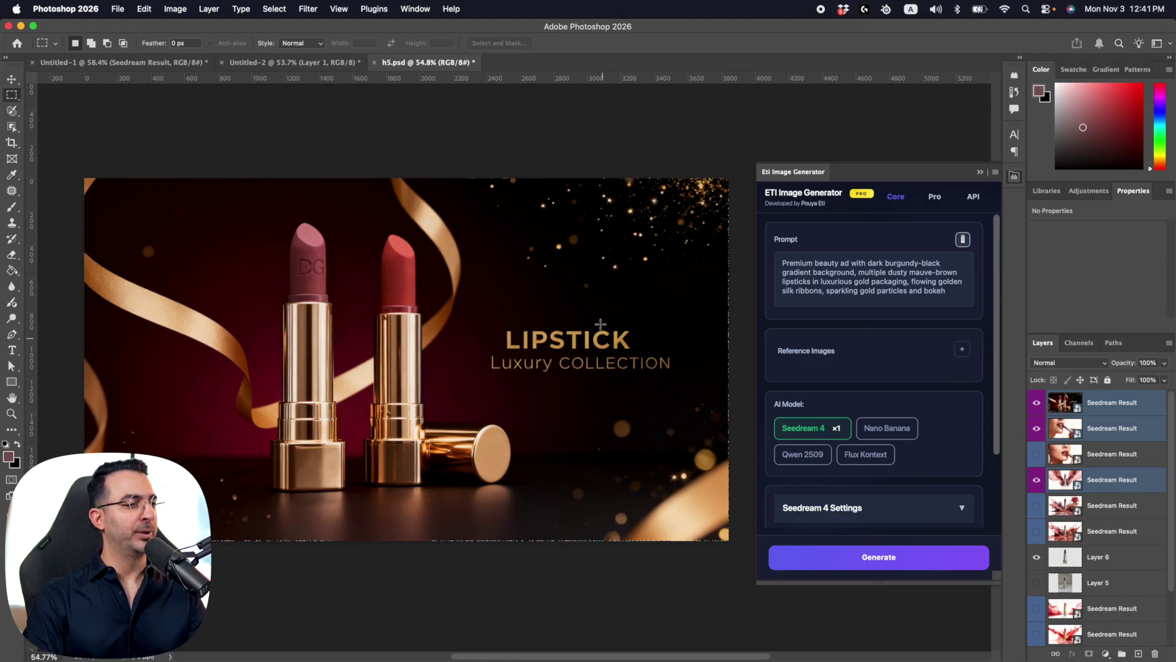
left_click(146, 63)
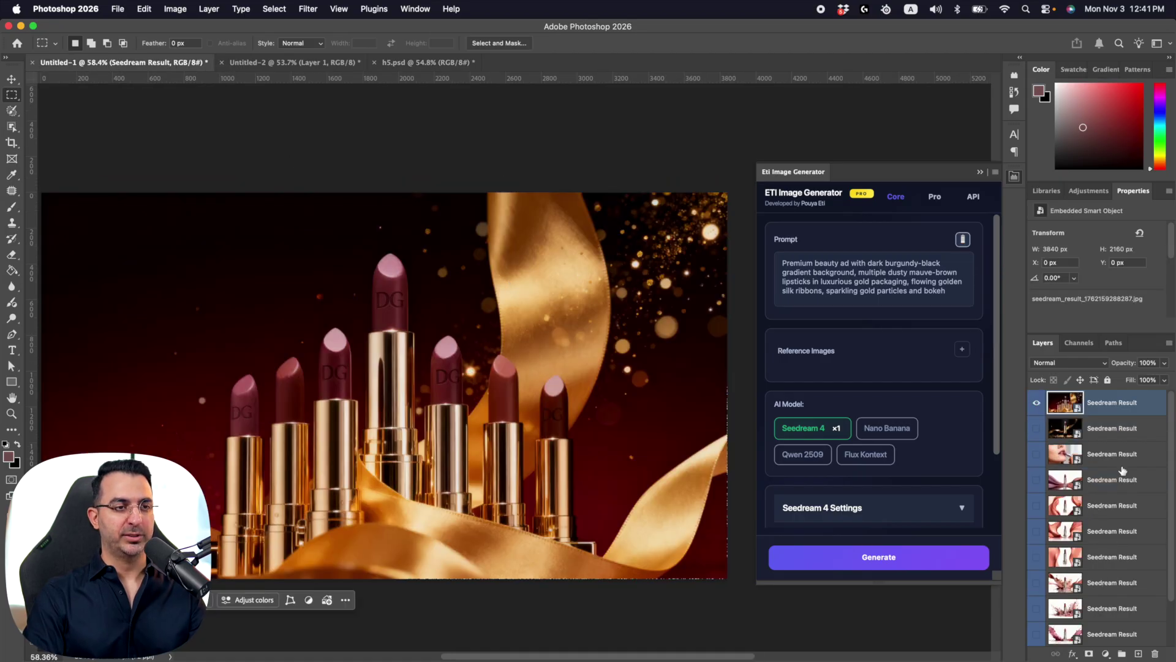
scroll(1127, 508, "down", 3)
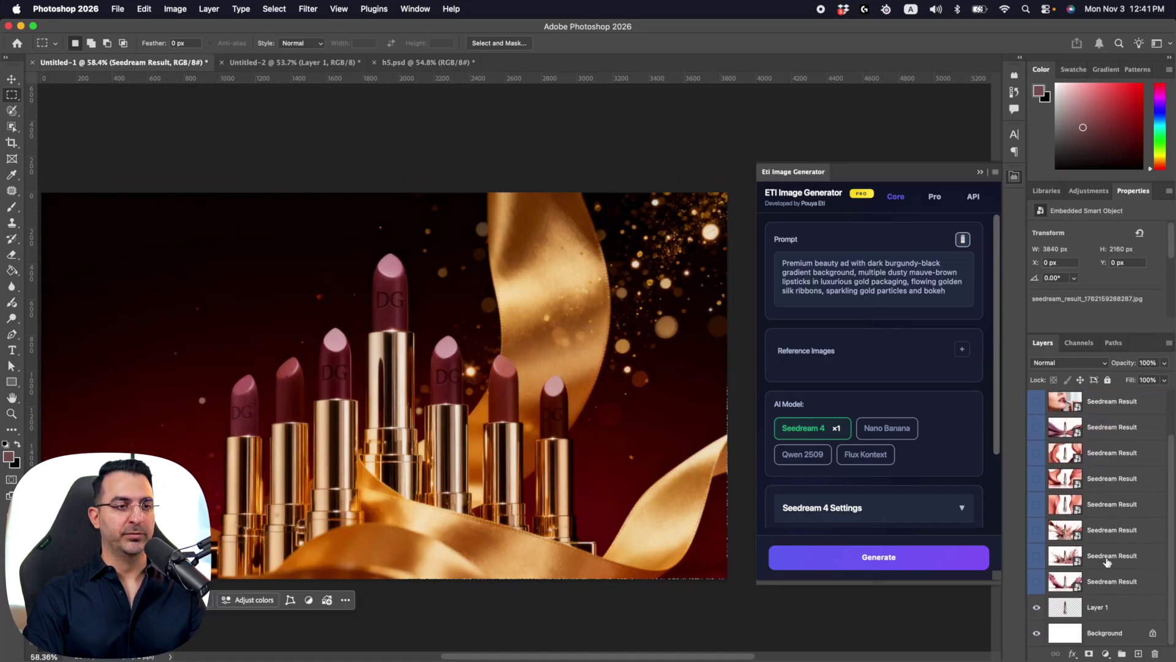
scroll(1102, 544, "up", 3)
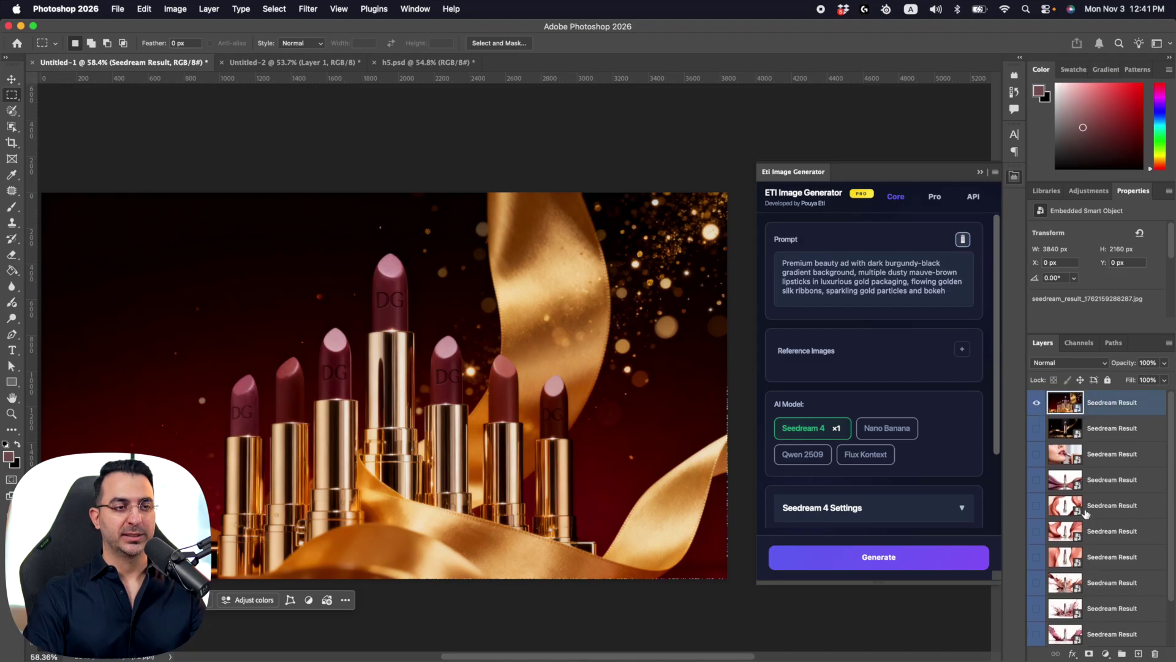